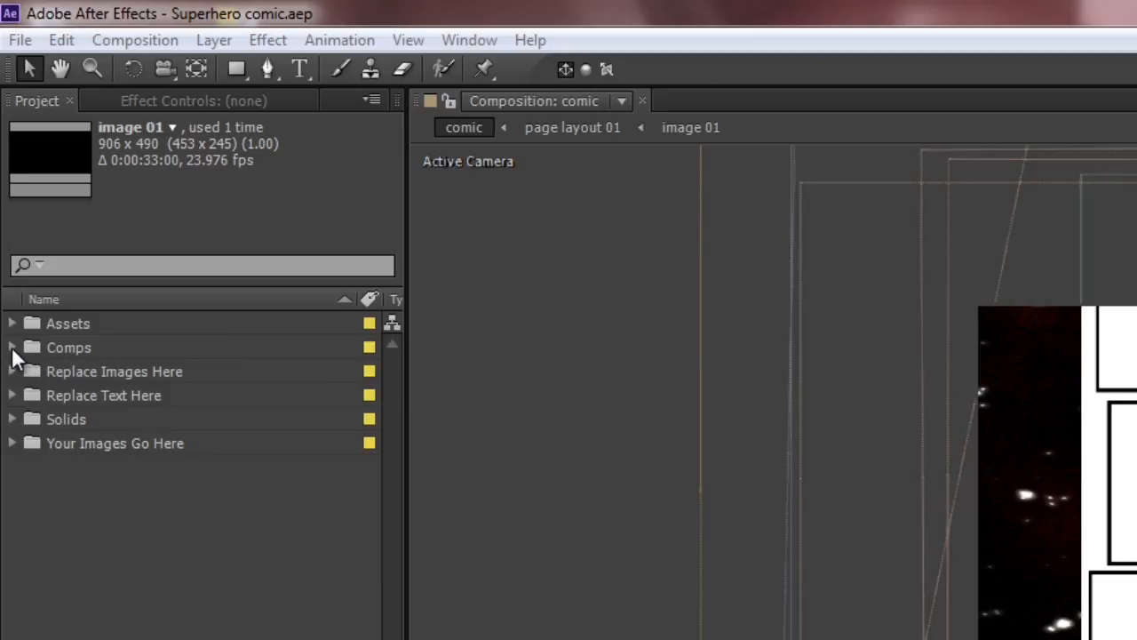
Open the comic composition from the Comps folder and move the playhead to 0:00:14:06
click(12, 348)
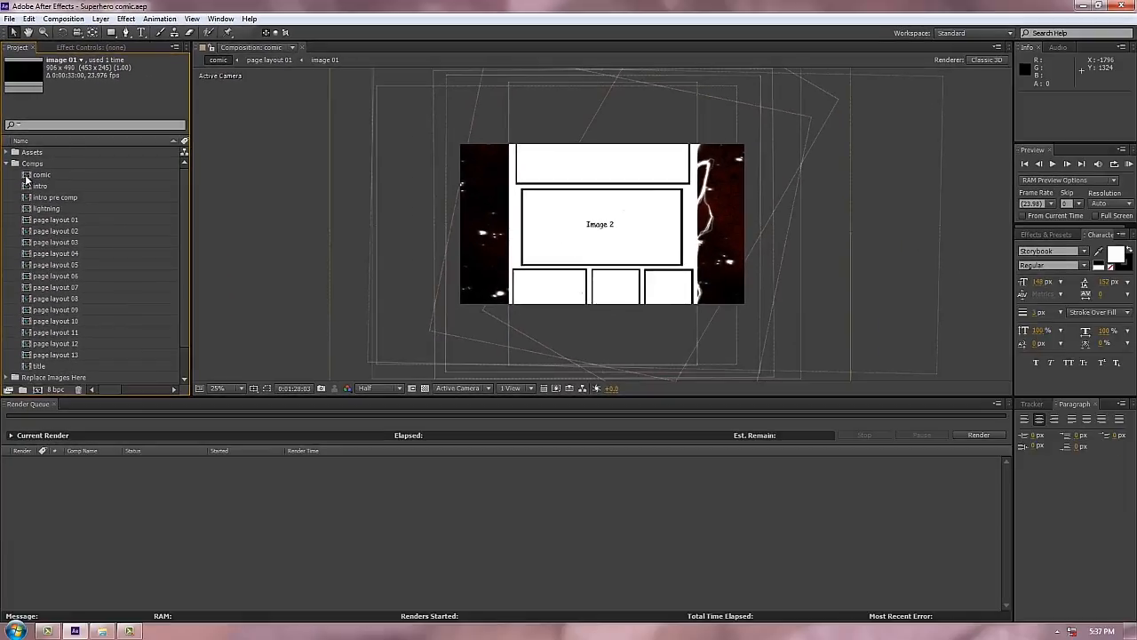
double_click(26, 180)
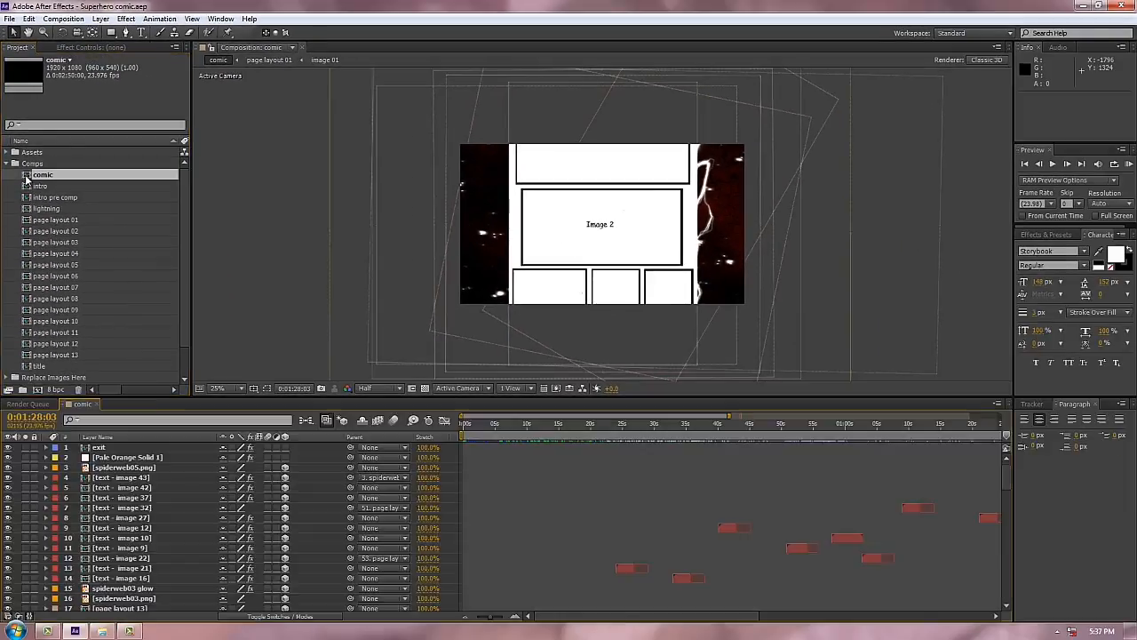
click(512, 425)
drag(513, 430, 554, 439)
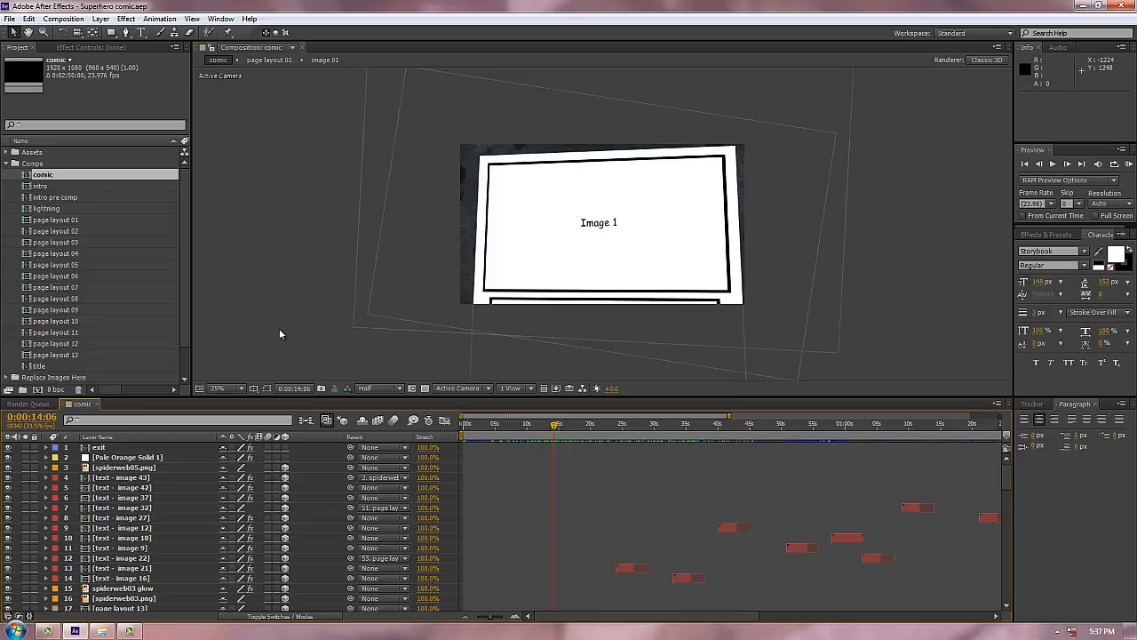
Open the page layout 01 composition and move the playhead to 0:00:01:18
drag(187, 320, 187, 341)
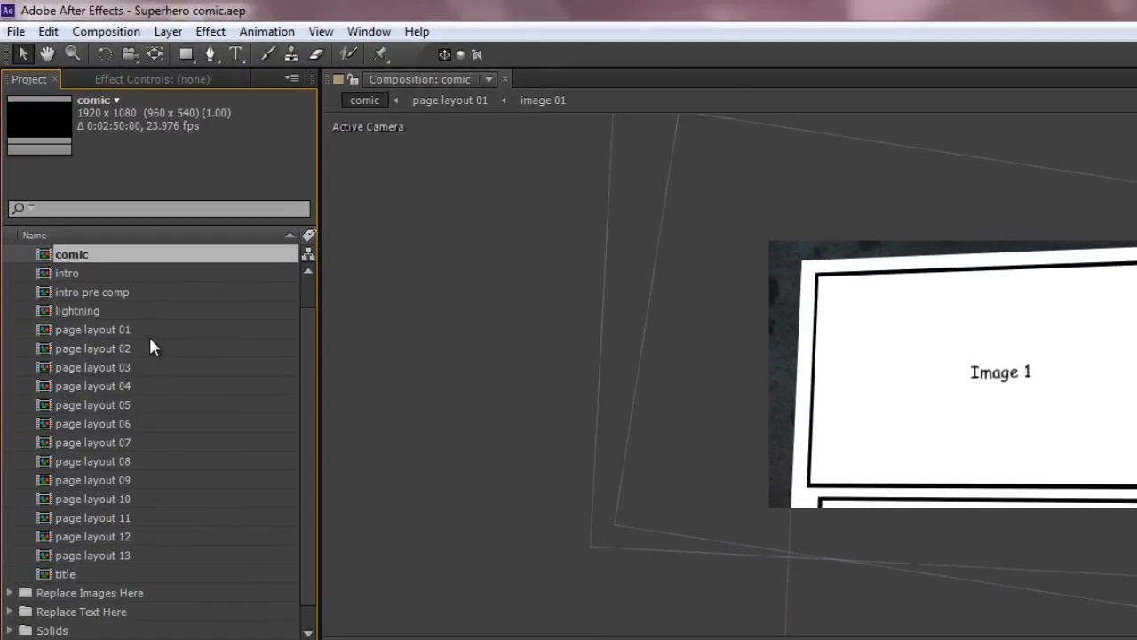
click(46, 330)
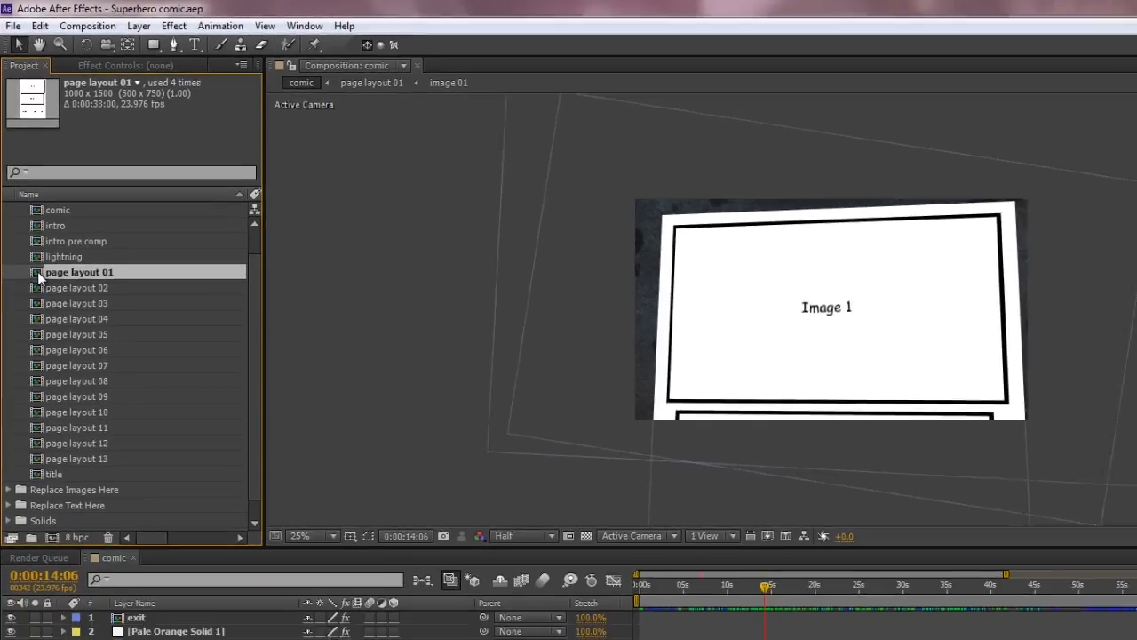
double_click(40, 272)
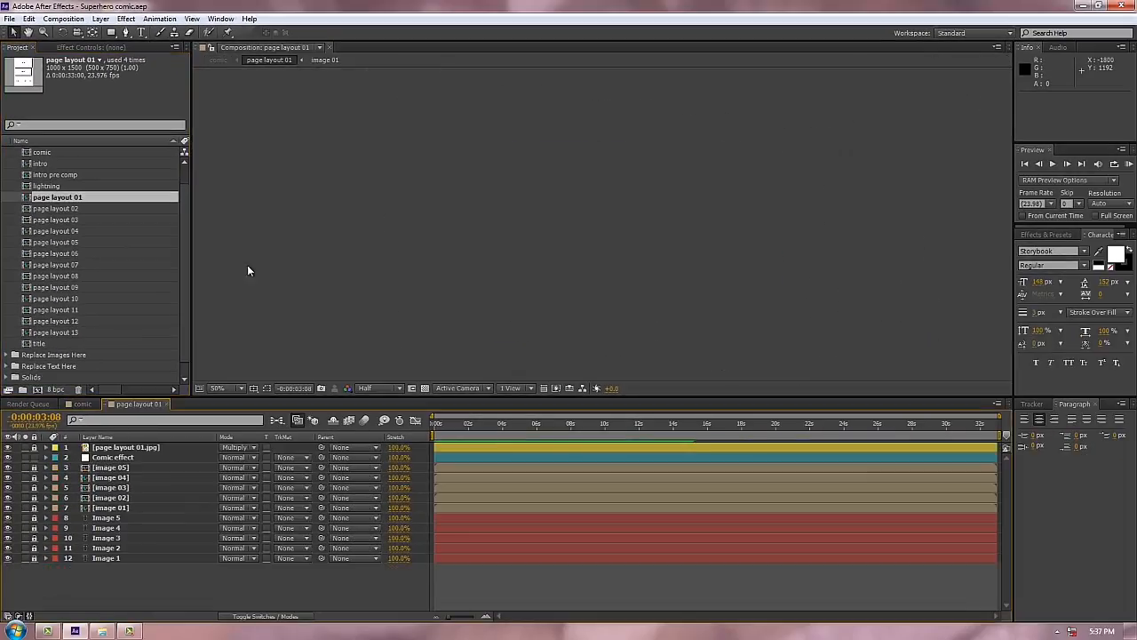
click(450, 425)
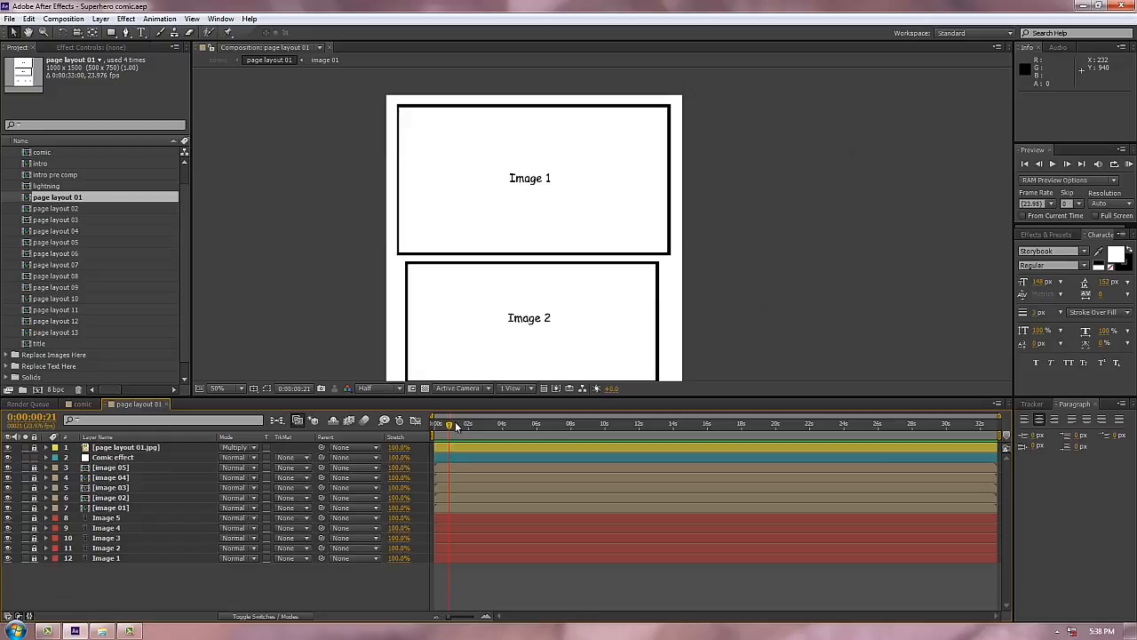
drag(456, 427, 464, 425)
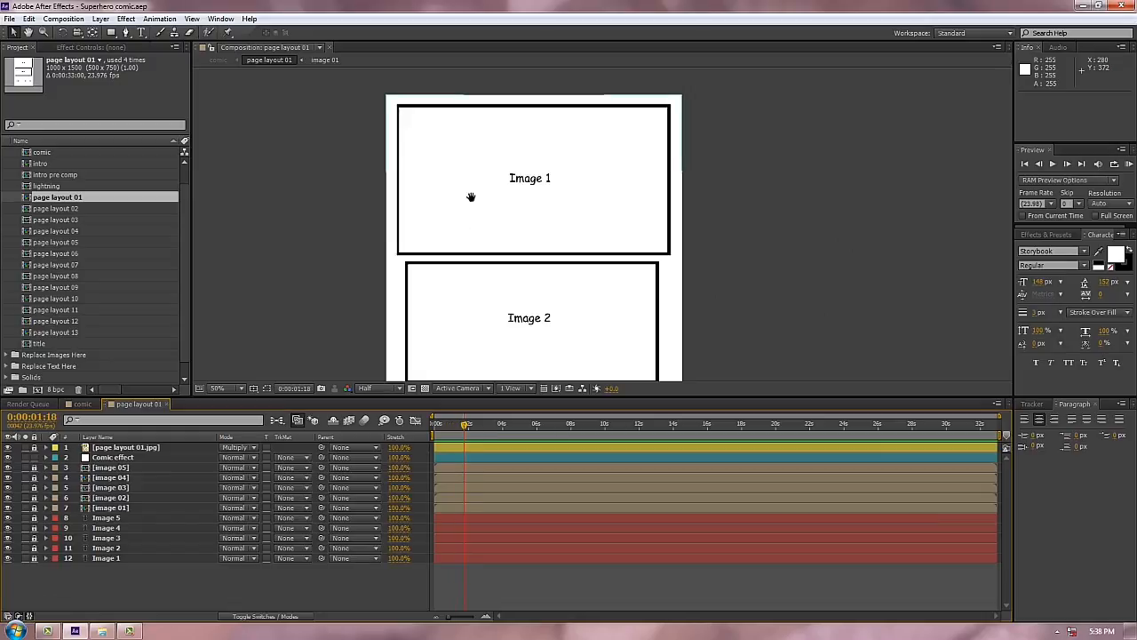
Examine the image placeholder panels from the top to the bottom of the page layout
scroll(473, 200, up, 1)
scroll(511, 189, down, 2)
scroll(506, 222, up, 1)
scroll(613, 229, down, 1)
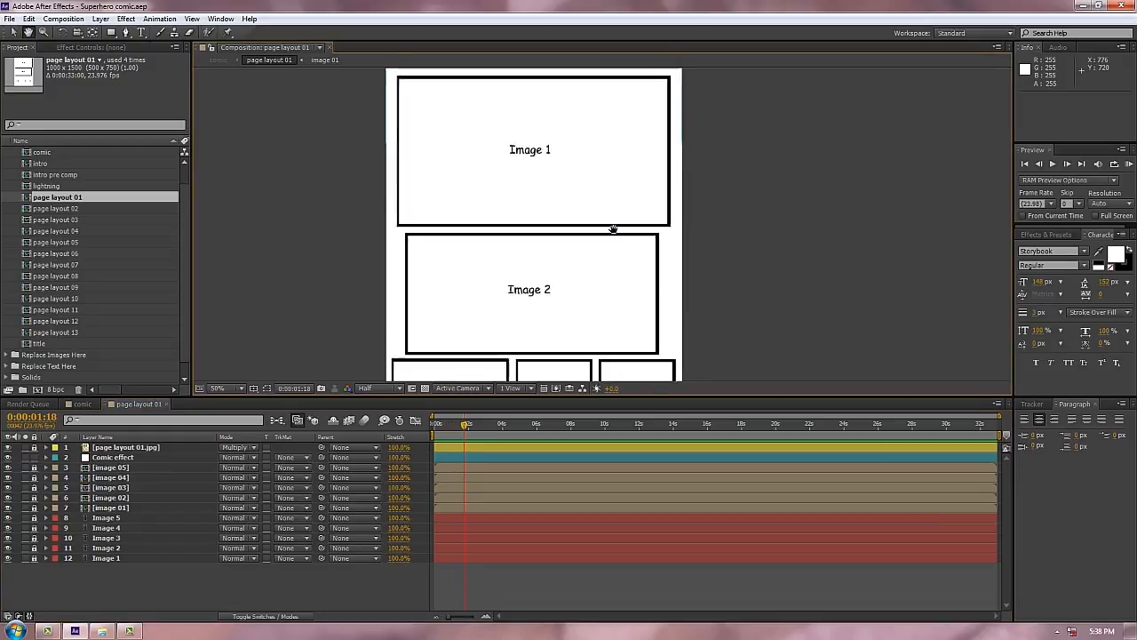
scroll(613, 230, down, 3)
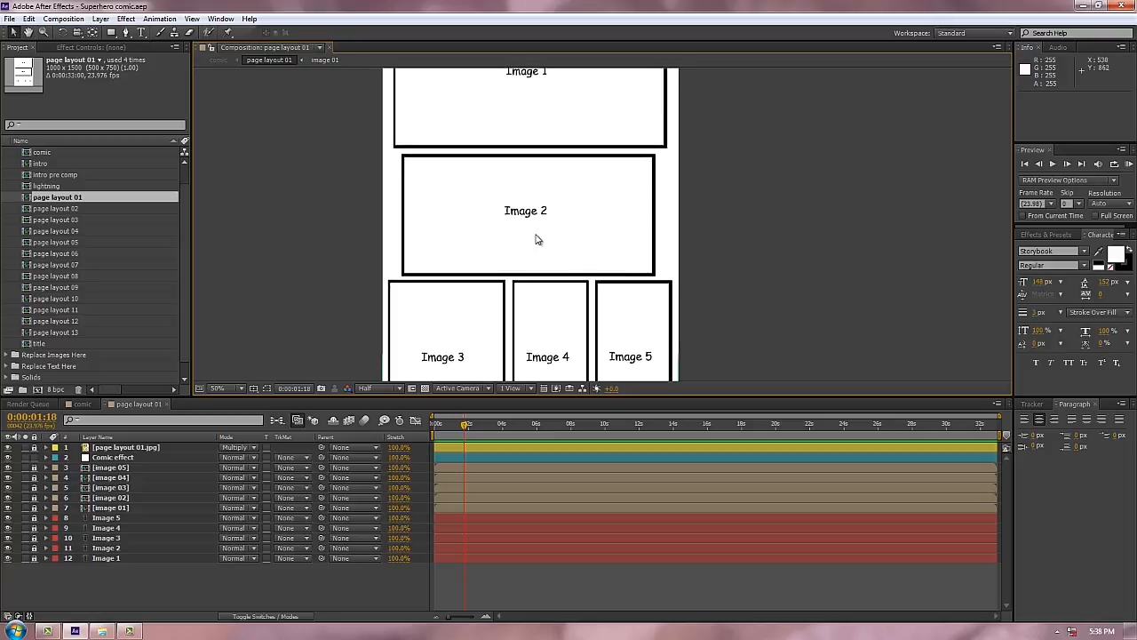
scroll(555, 240, up, 4)
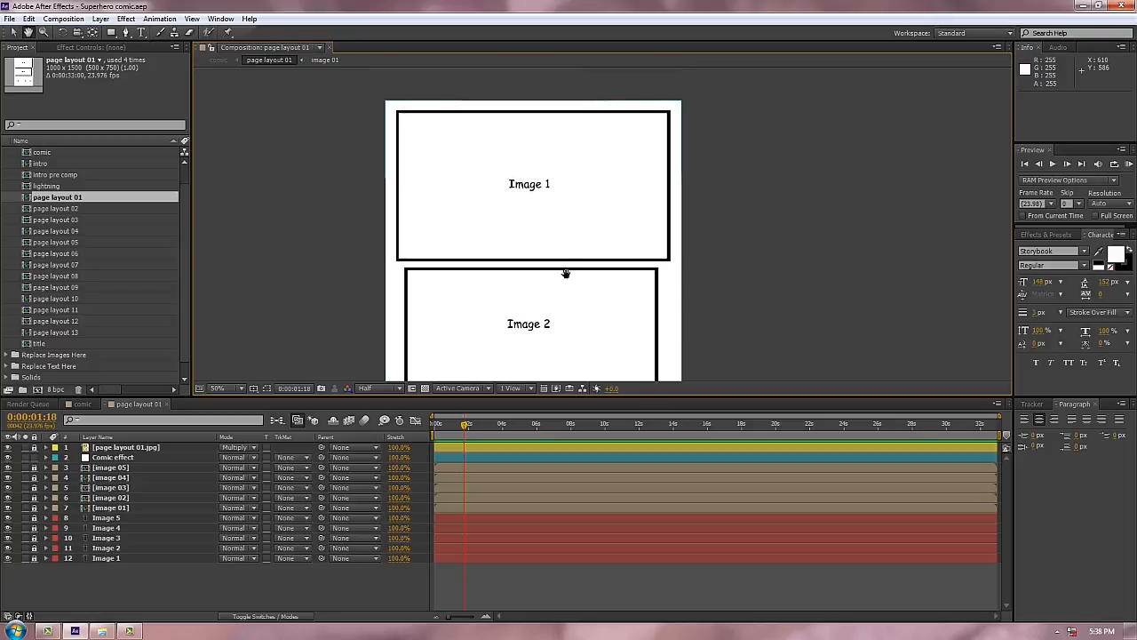
key(v)
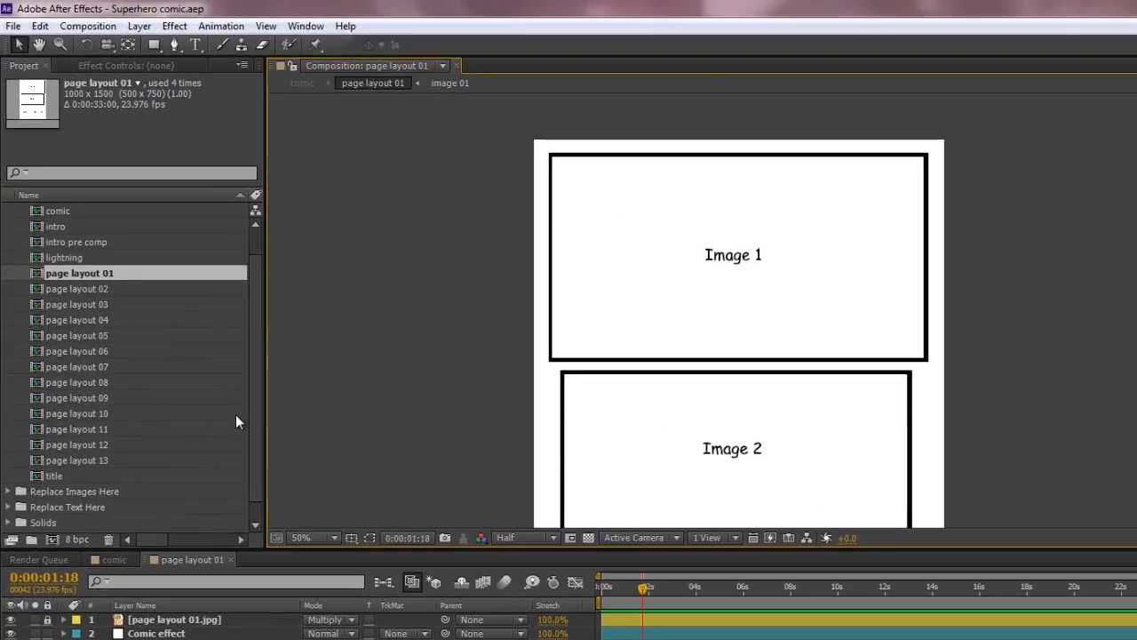
Collapse the Comps folder and open the image 01 composition from the Replace Images Here folder
scroll(256, 408, up, 2)
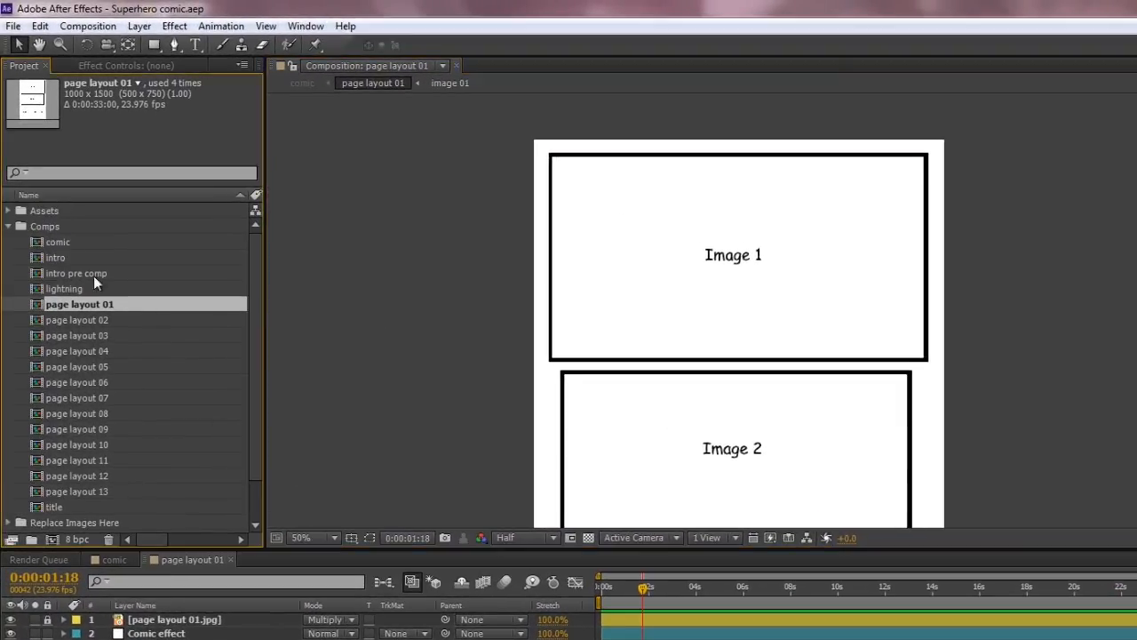
click(10, 228)
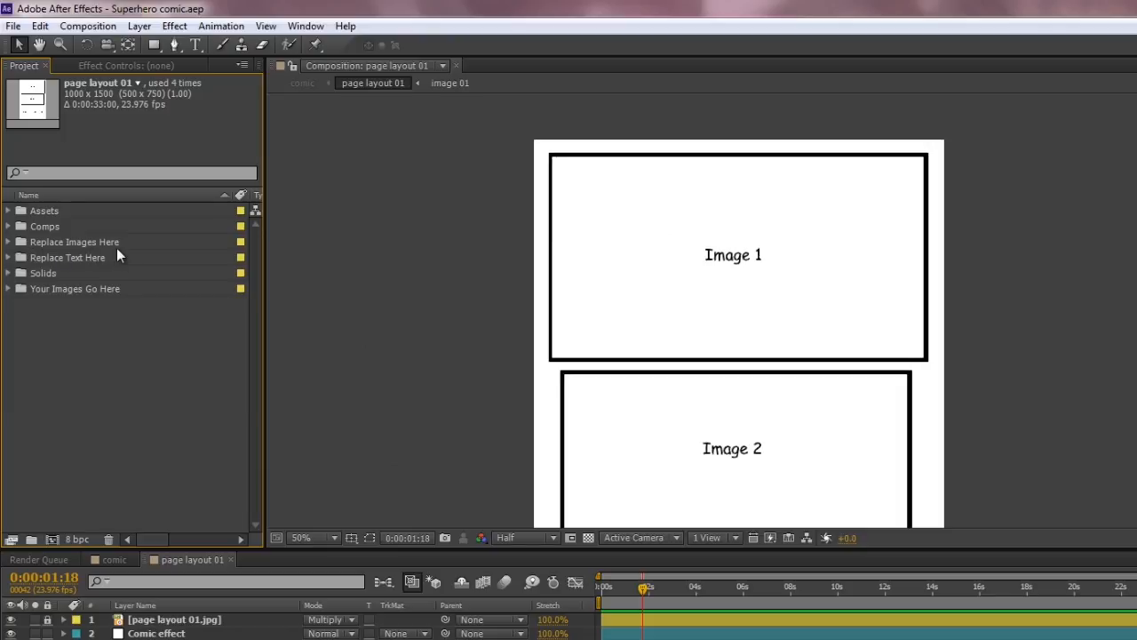
click(8, 243)
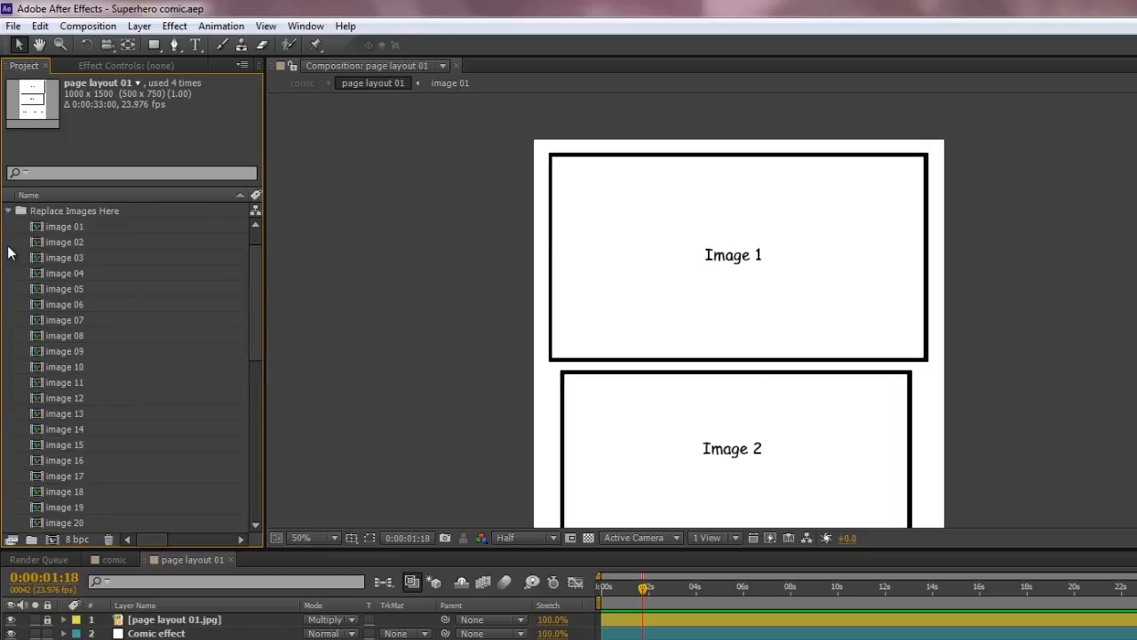
drag(255, 293, 275, 280)
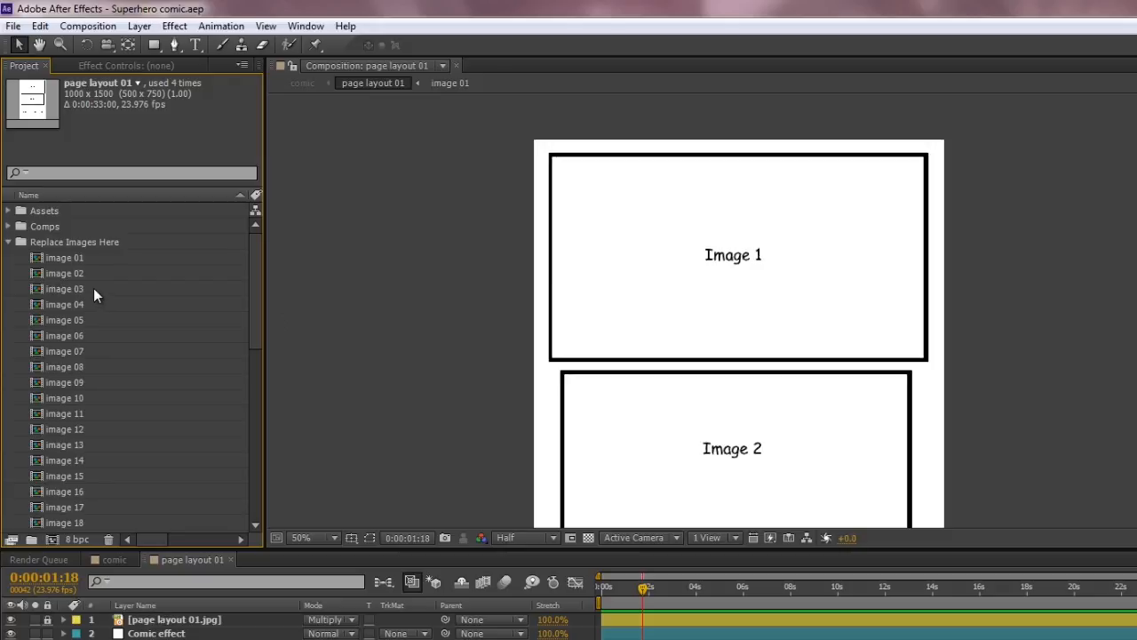
click(40, 260)
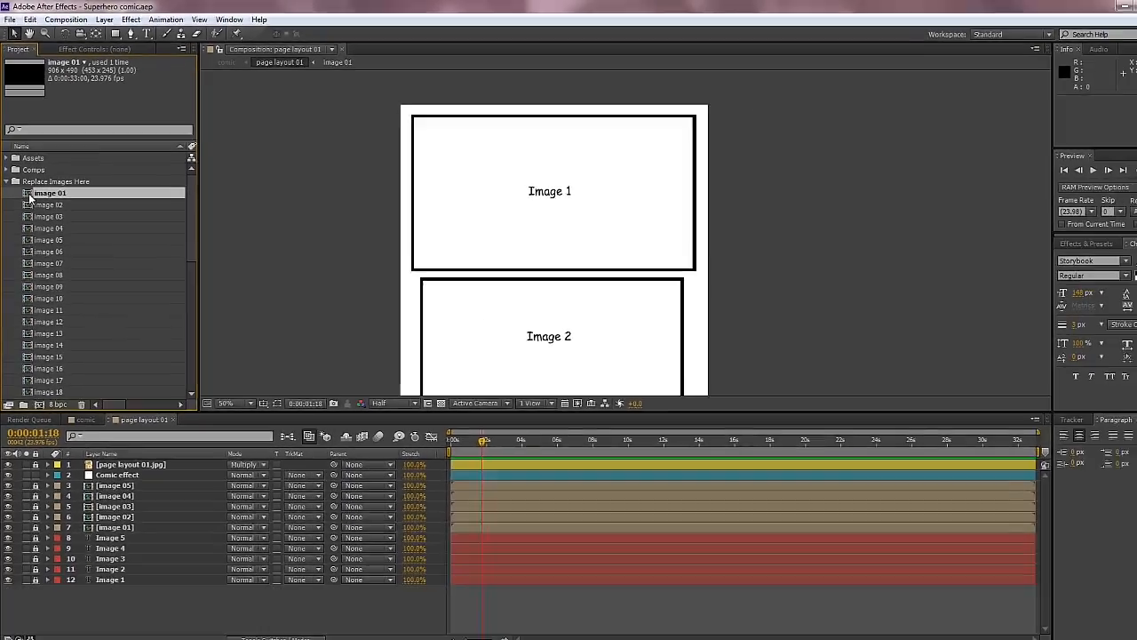
double_click(42, 260)
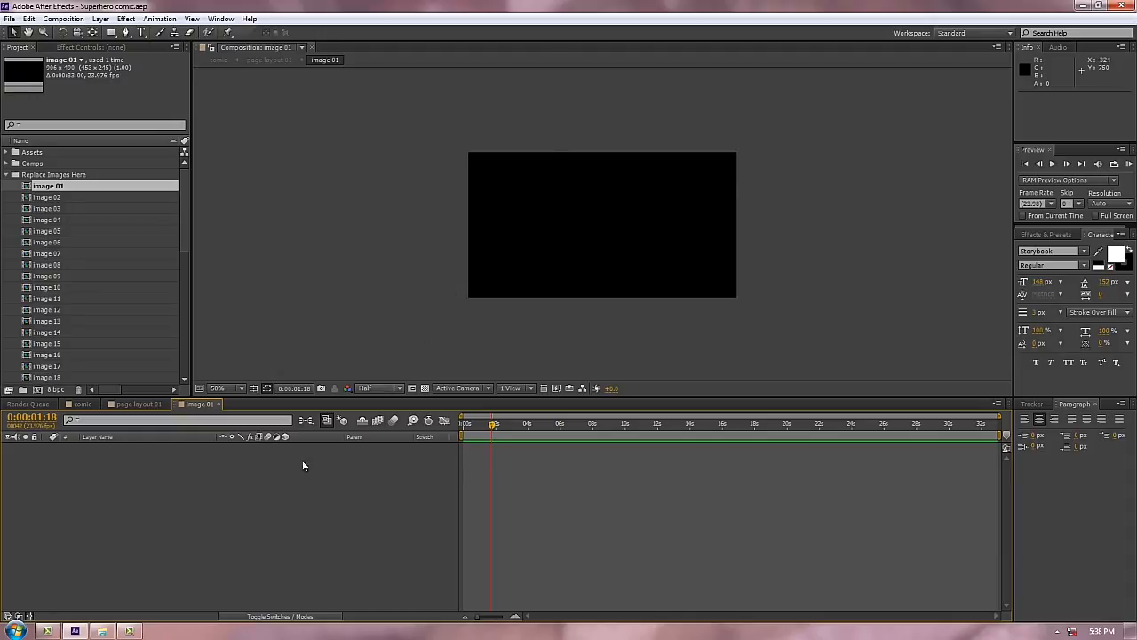
Import 118.jpg, IMG_0321.jpg and IMG_9670b.jpg from the CURAphotography folder into the Your Images Go Here folder
click(6, 175)
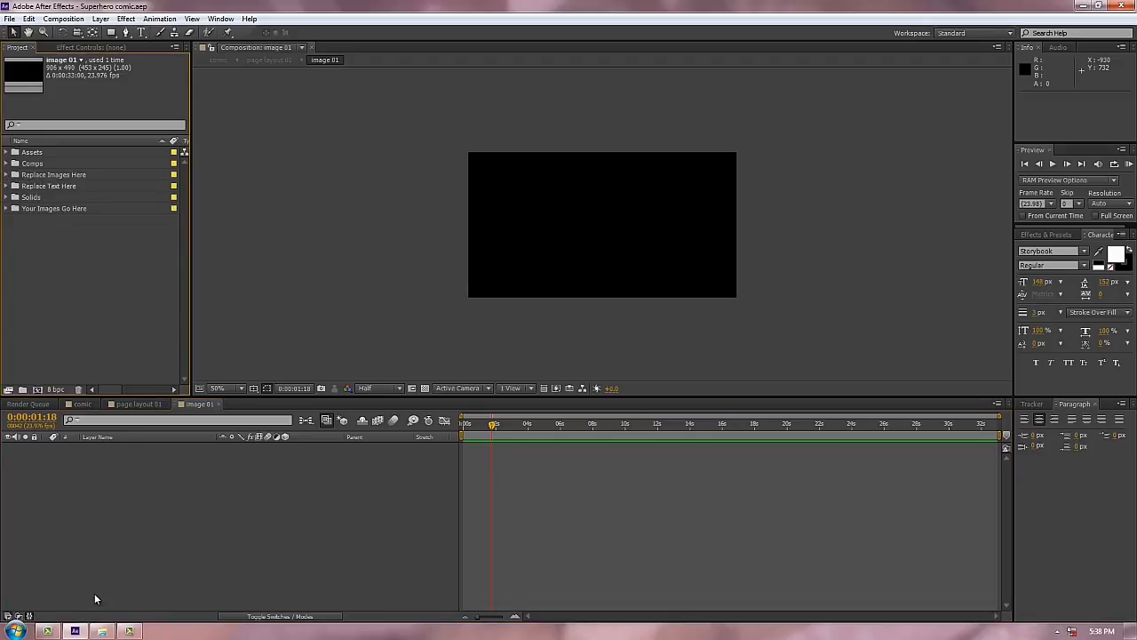
click(102, 631)
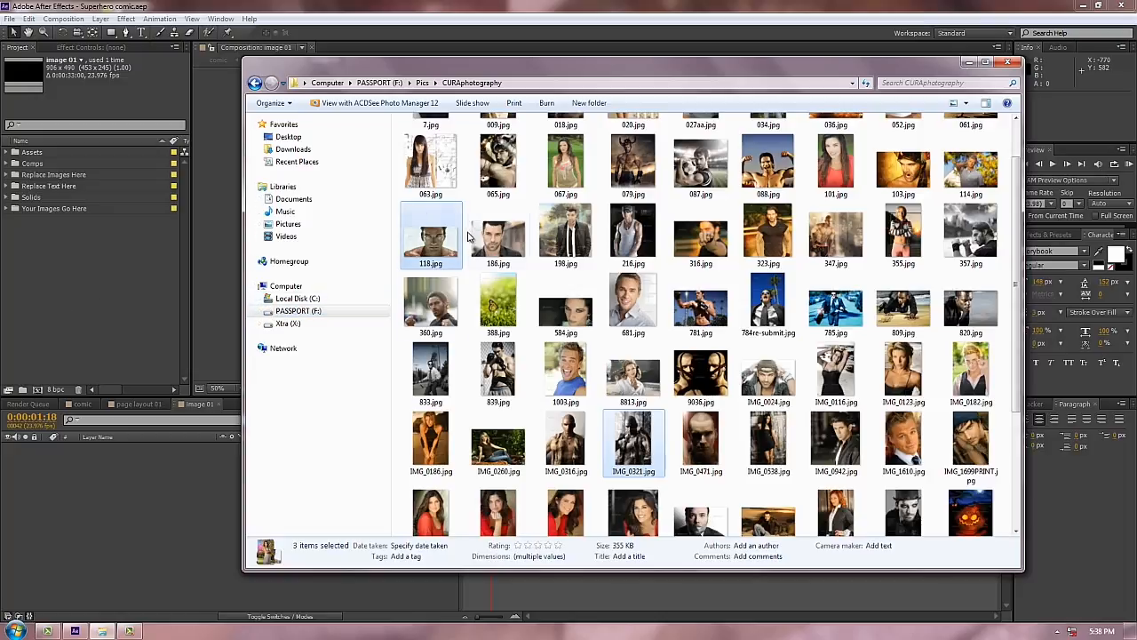
drag(430, 242, 96, 208)
click(76, 282)
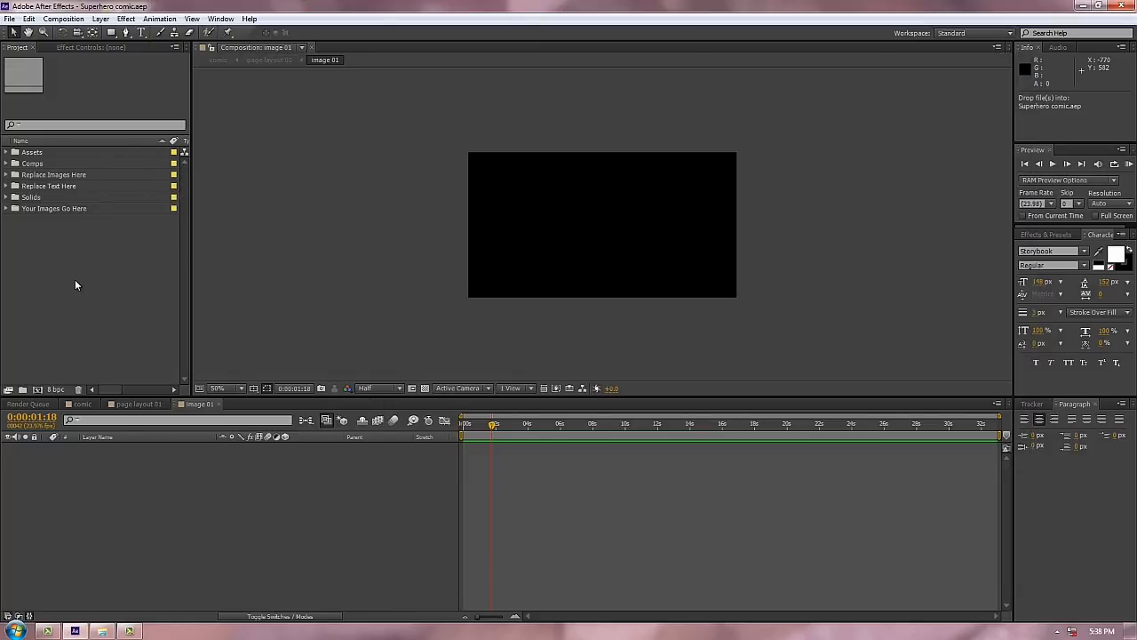
click(7, 209)
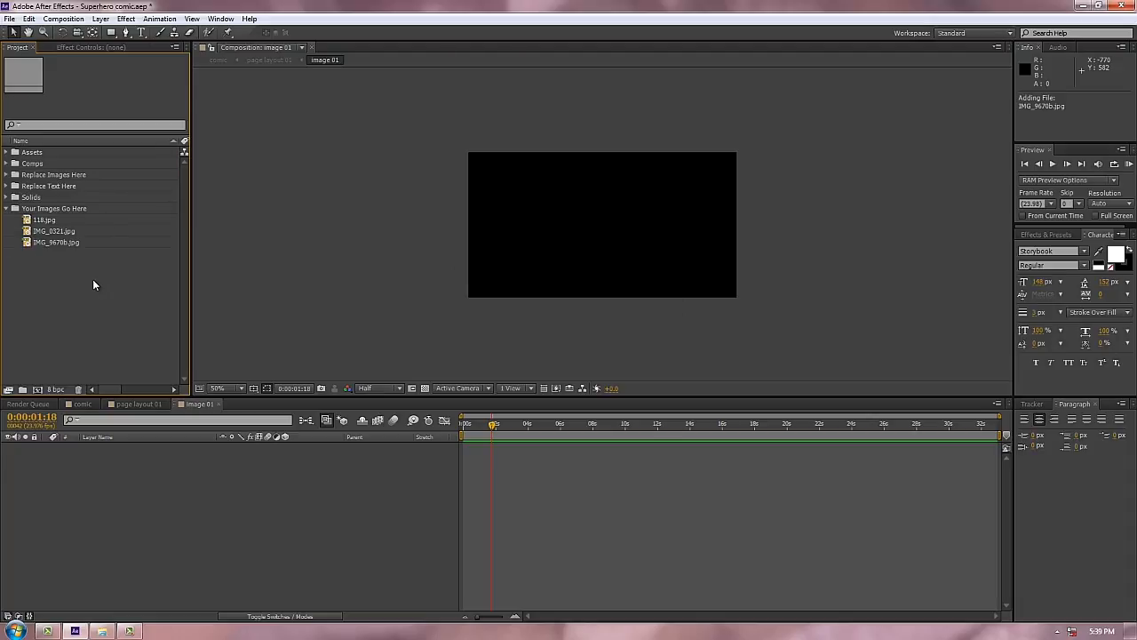
Add 118.jpg to the image 01 composition and scale it up proportionally to fill the frame
click(110, 220)
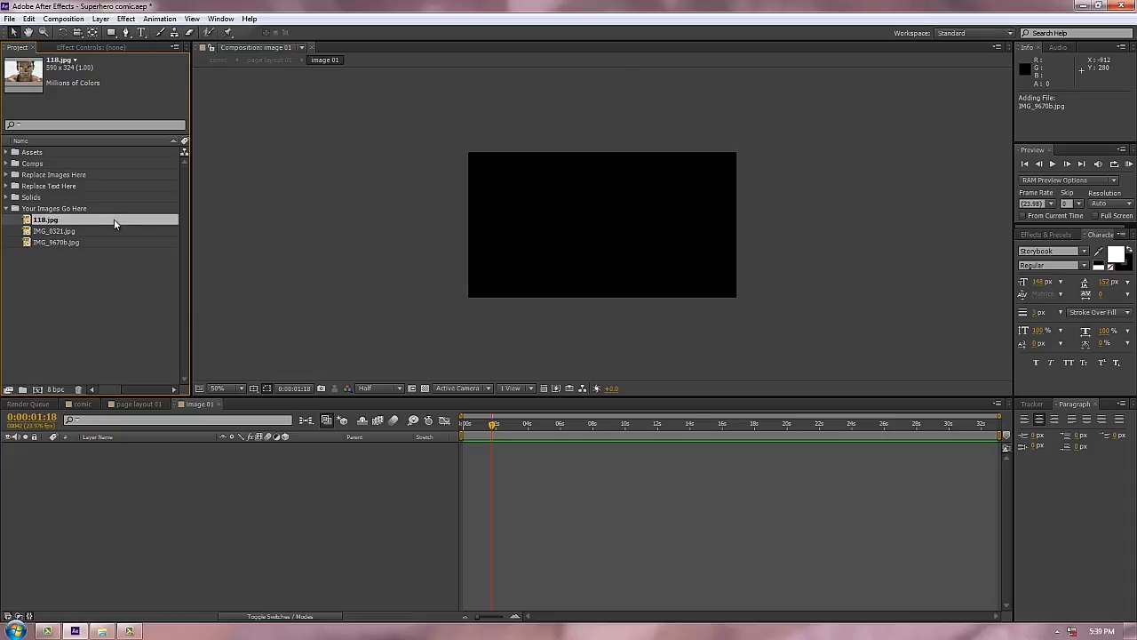
drag(58, 222, 103, 511)
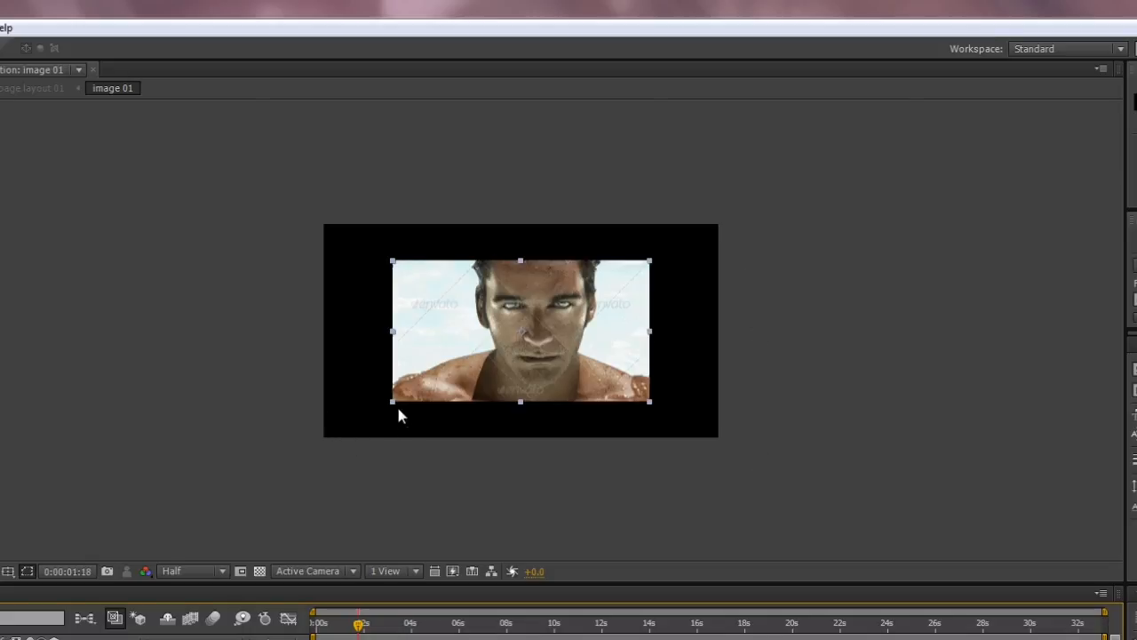
drag(394, 404, 326, 487)
click(327, 487)
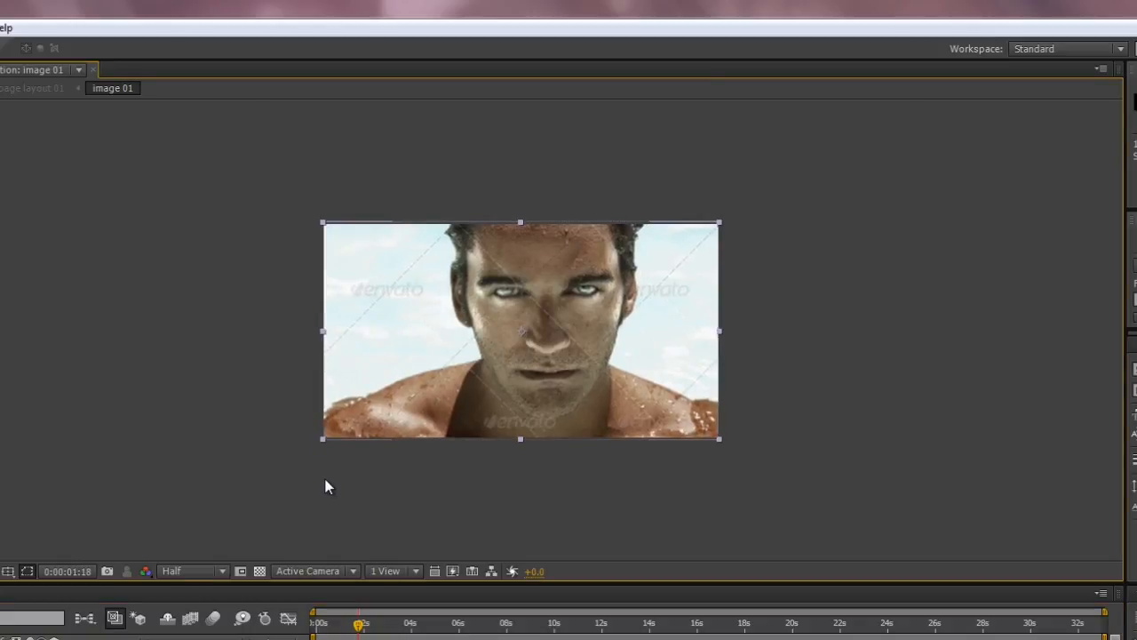
click(393, 483)
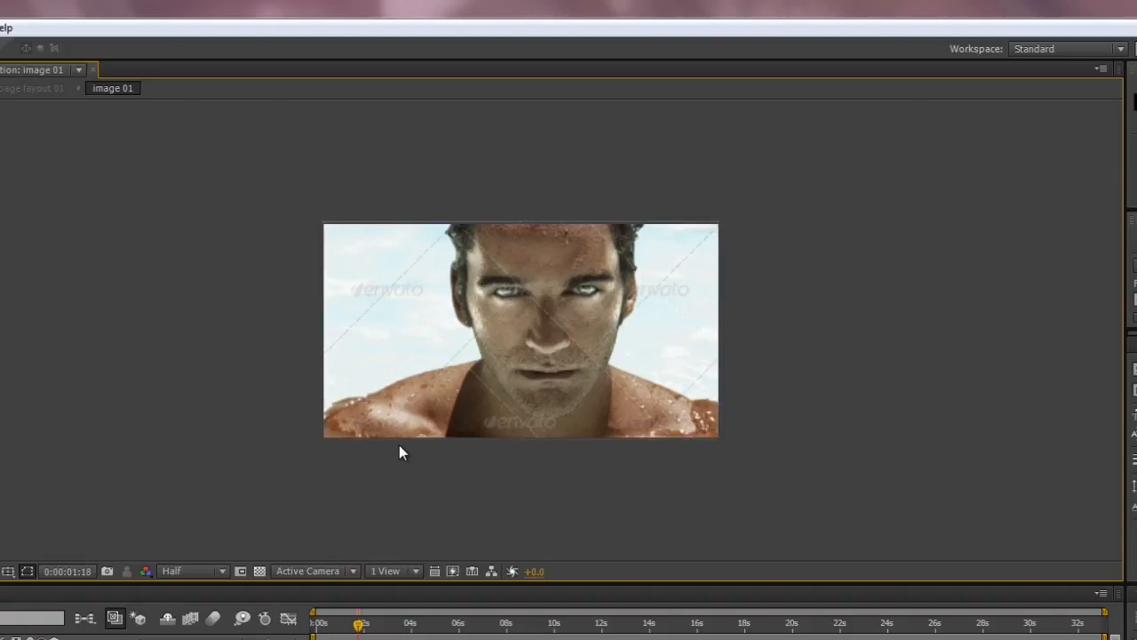
scroll(399, 445, up, 1)
scroll(372, 461, down, 1)
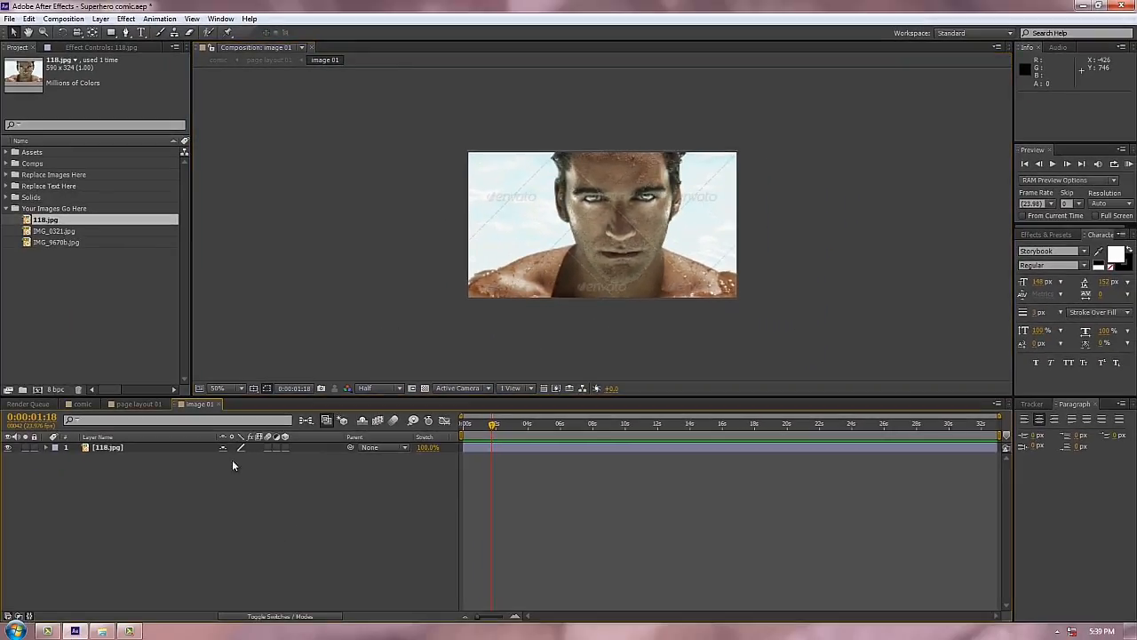
Close the image 01 composition and review the photo and the remaining empty panels in page layout 01
click(220, 404)
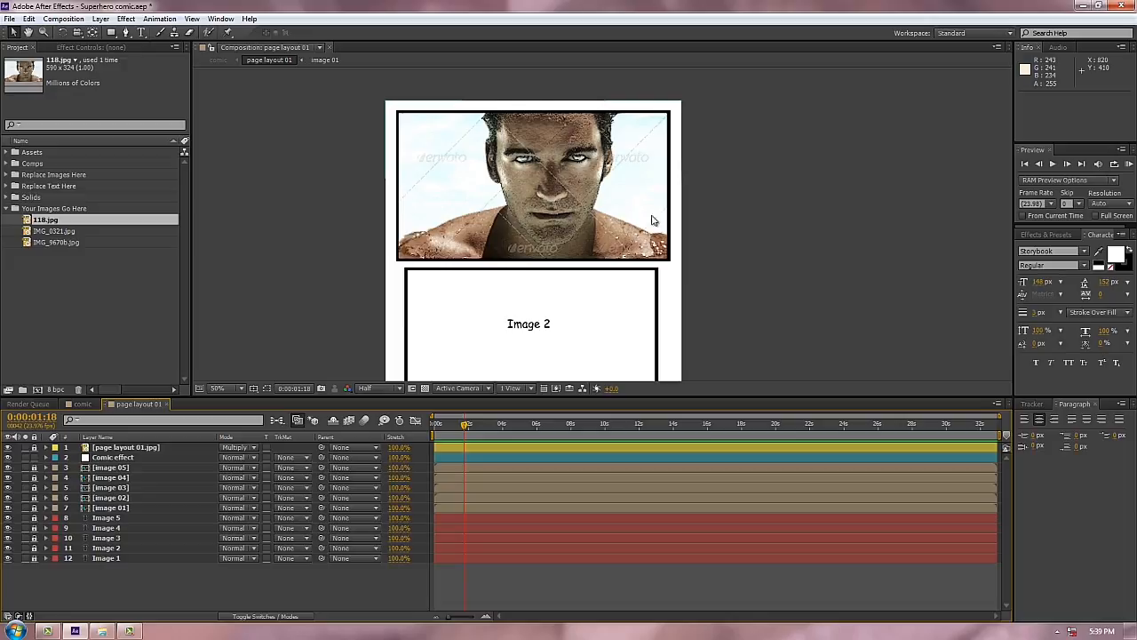
mouse_move(752, 193)
mouse_down()
mouse_move(750, 113)
mouse_move(744, 214)
mouse_up()
key(v)
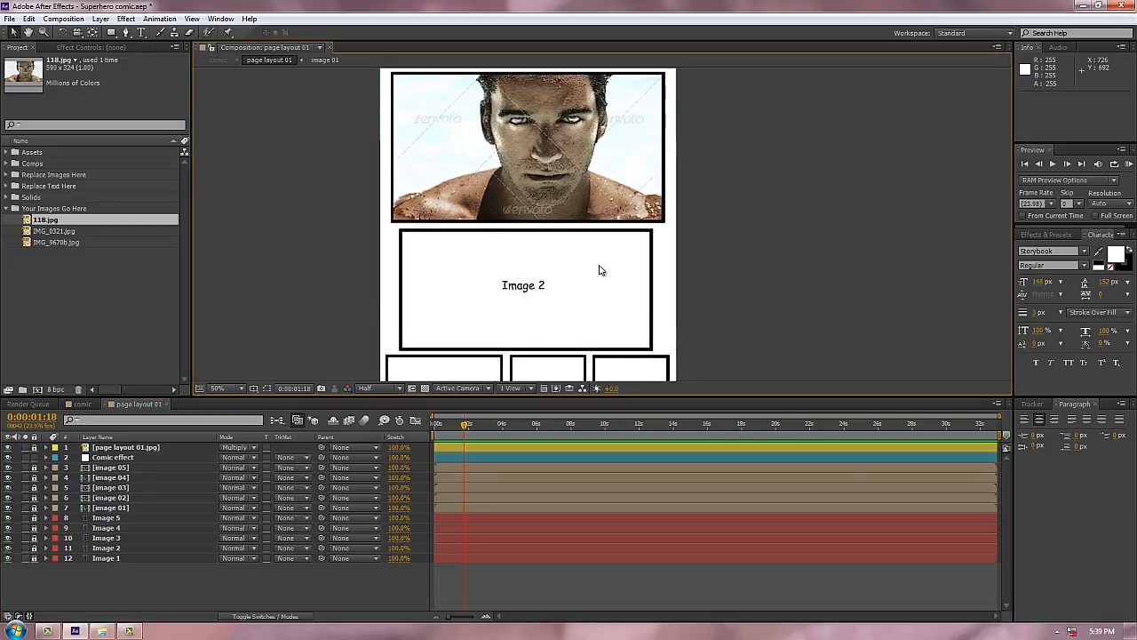
key(h)
drag(640, 315, 604, 177)
key(v)
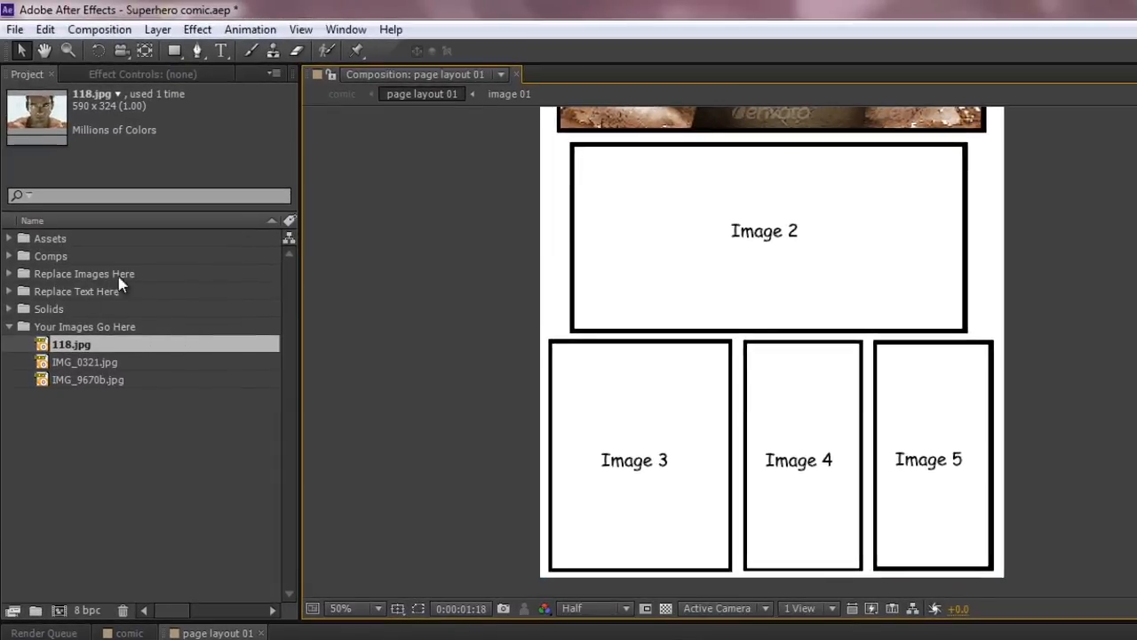
Open the image 05 composition from the Replace Images Here folder and place IMG_0321.jpg in its frame
click(10, 274)
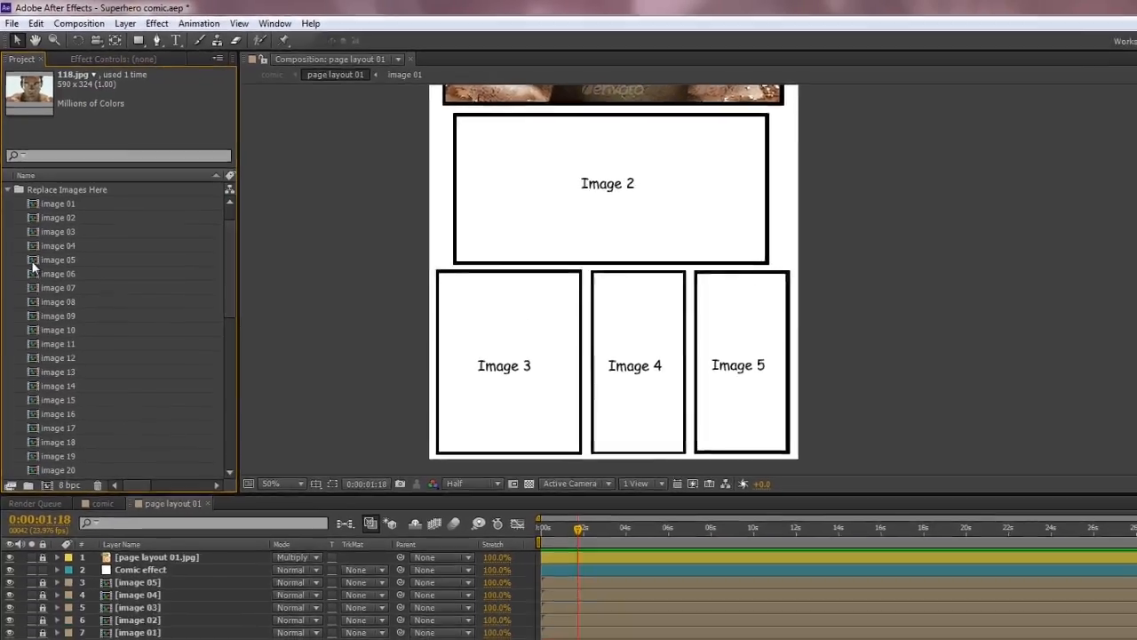
double_click(53, 328)
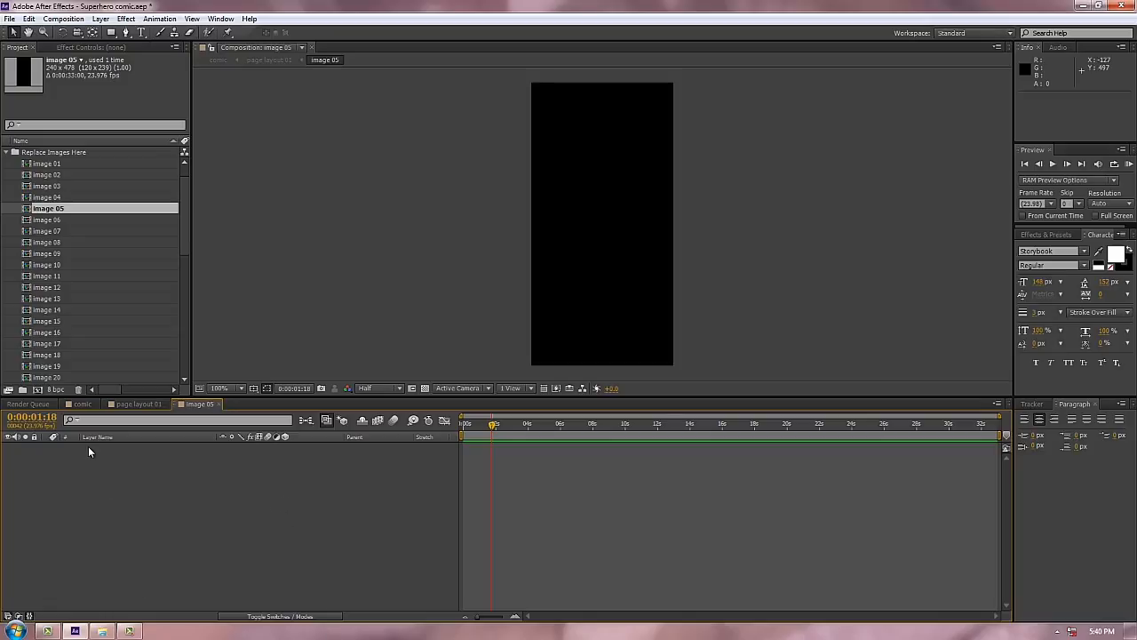
drag(187, 256, 178, 370)
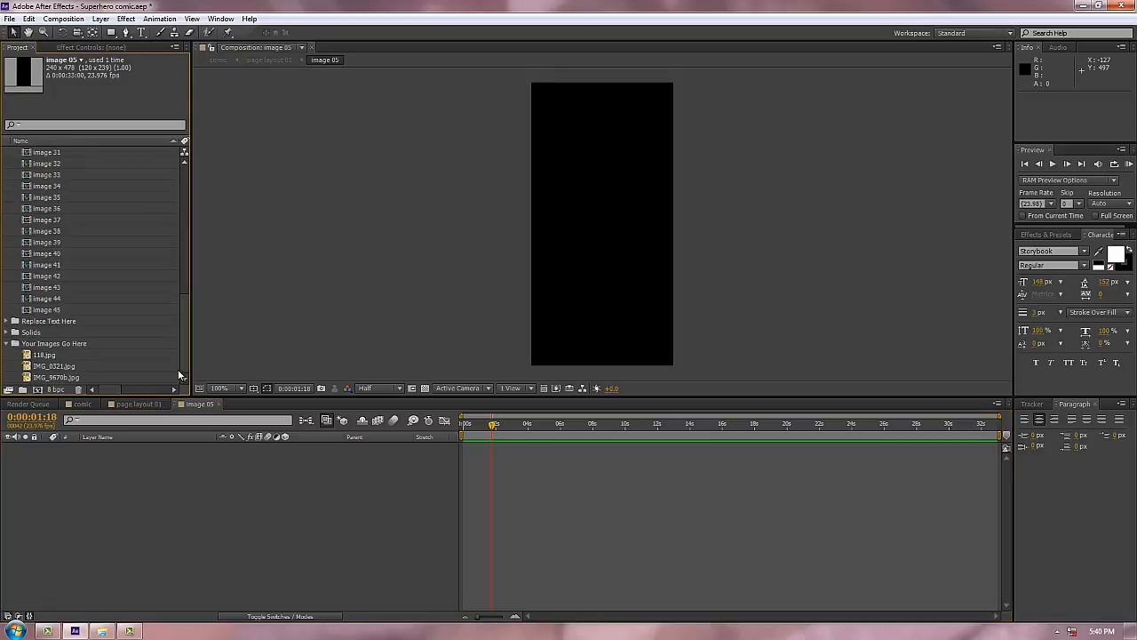
click(75, 366)
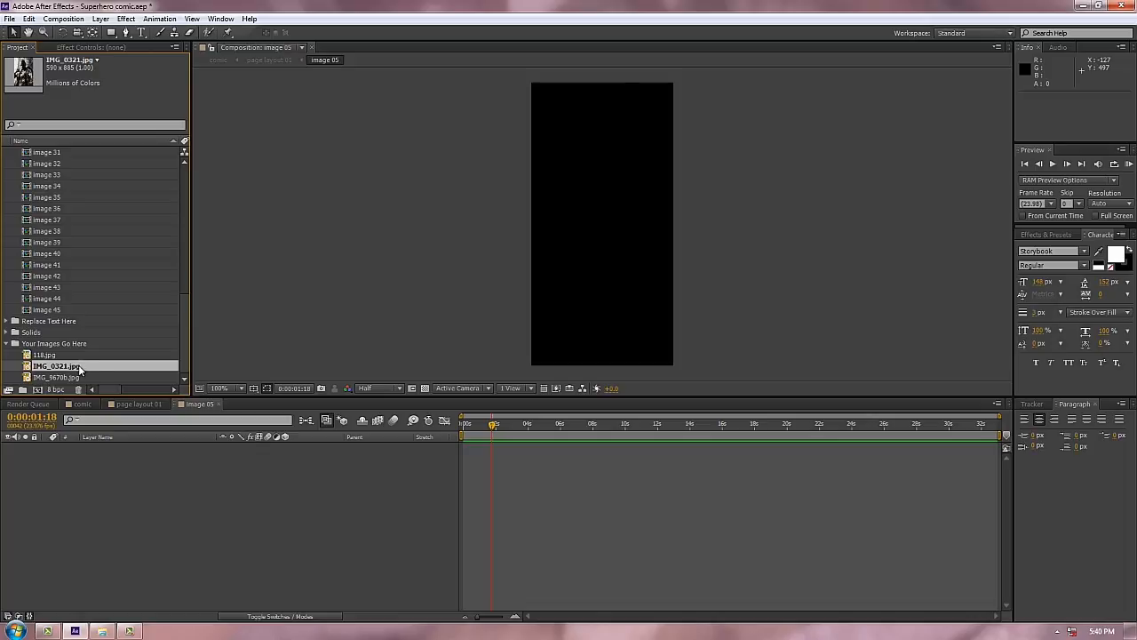
drag(83, 365, 621, 263)
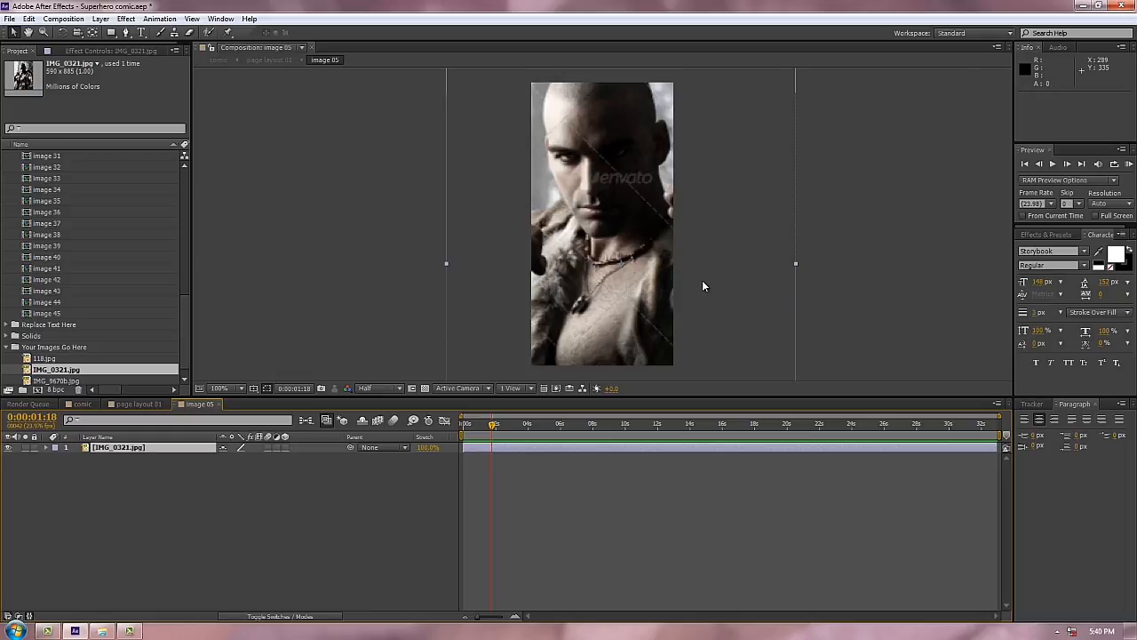
Scale IMG_0321.jpg down proportionally to about 55% and position it to fill the image 05 frame with the man centred
key(comma)
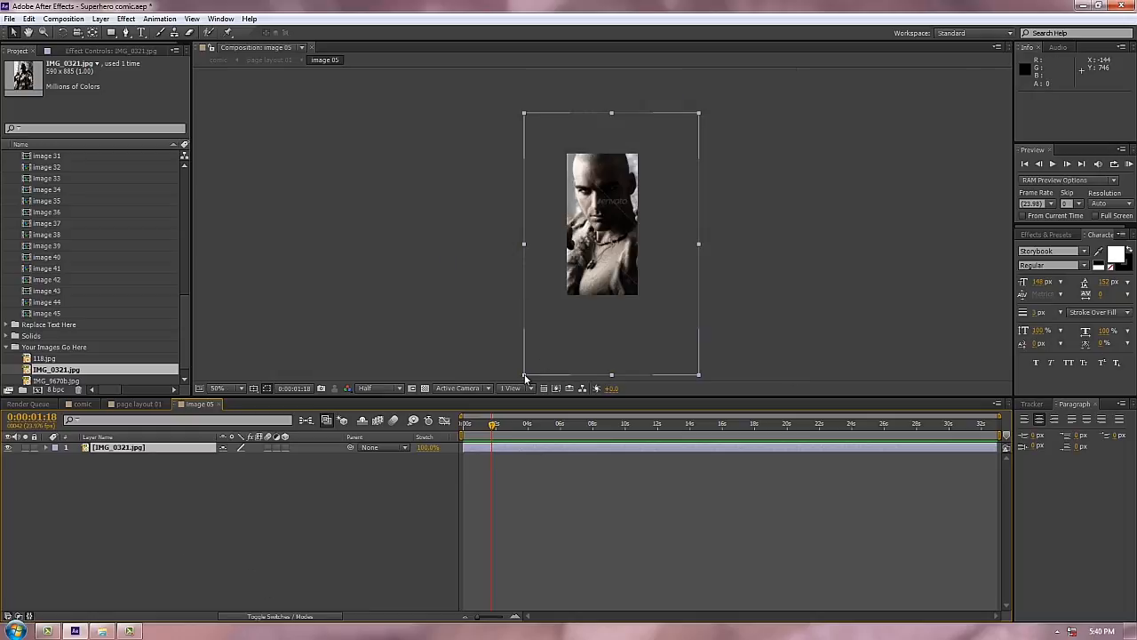
drag(524, 378, 568, 307)
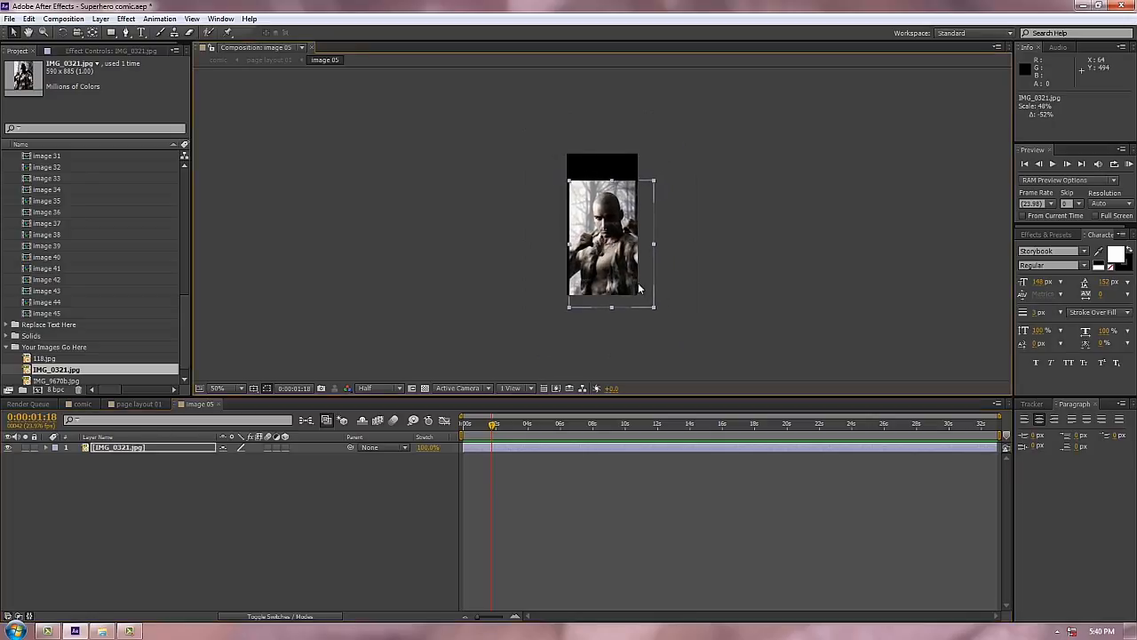
drag(639, 289, 632, 261)
drag(559, 277, 552, 305)
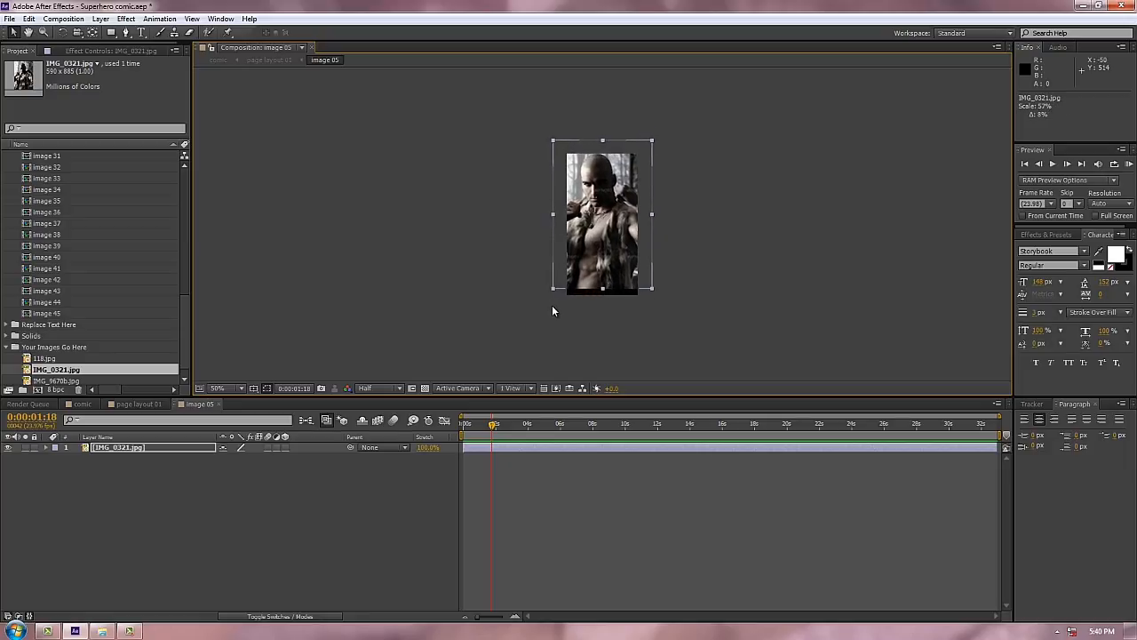
drag(625, 253, 625, 267)
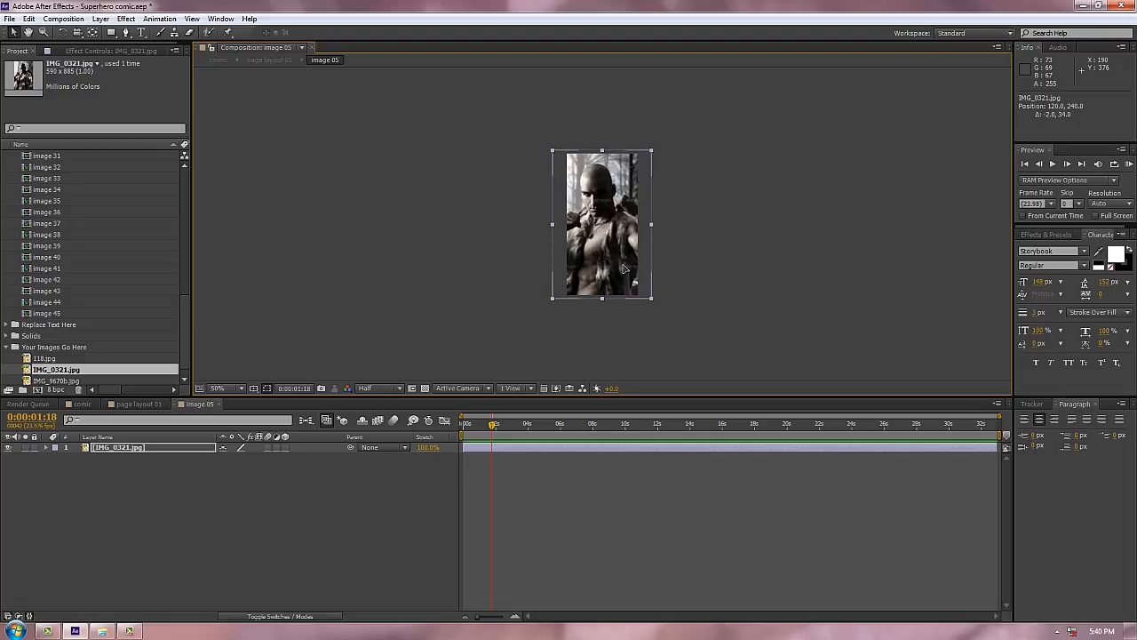
click(552, 299)
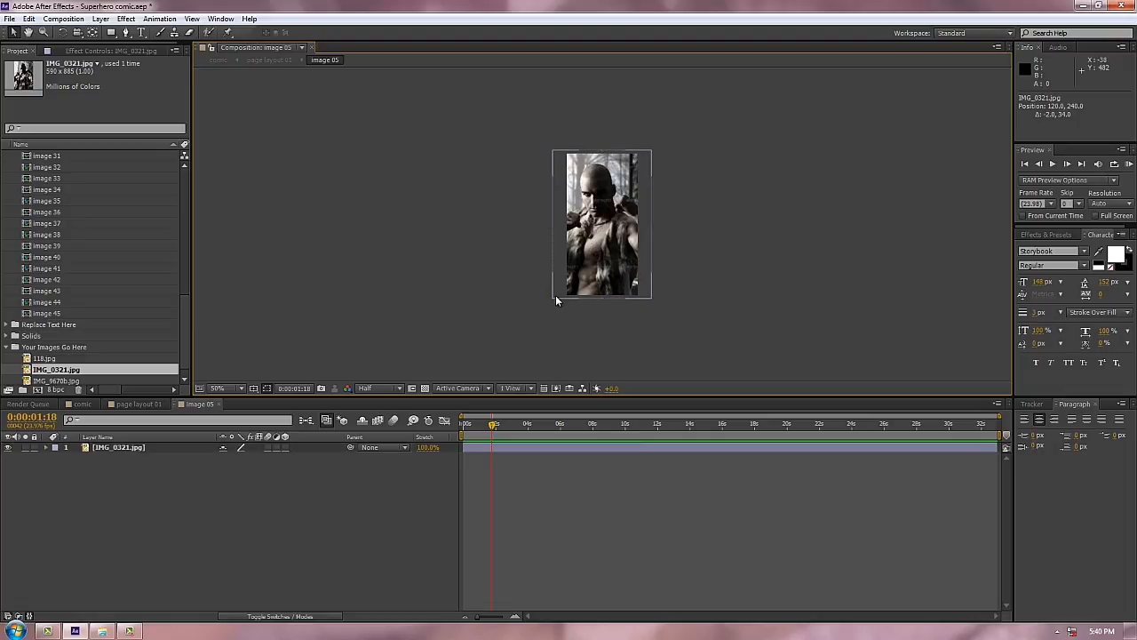
click(555, 295)
drag(554, 296, 554, 298)
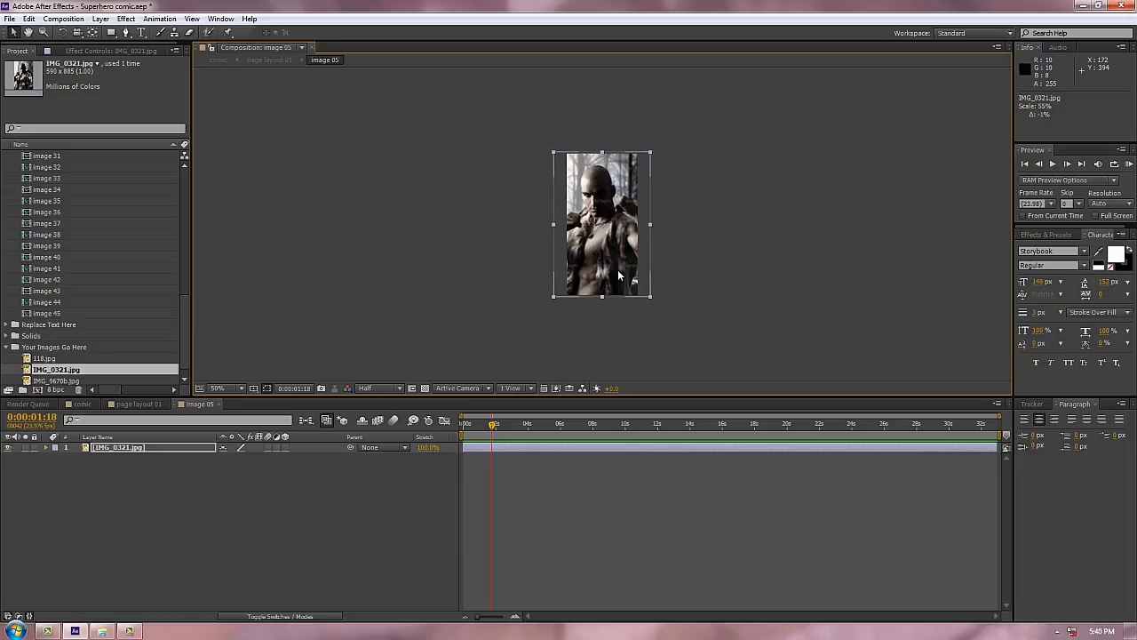
click(544, 329)
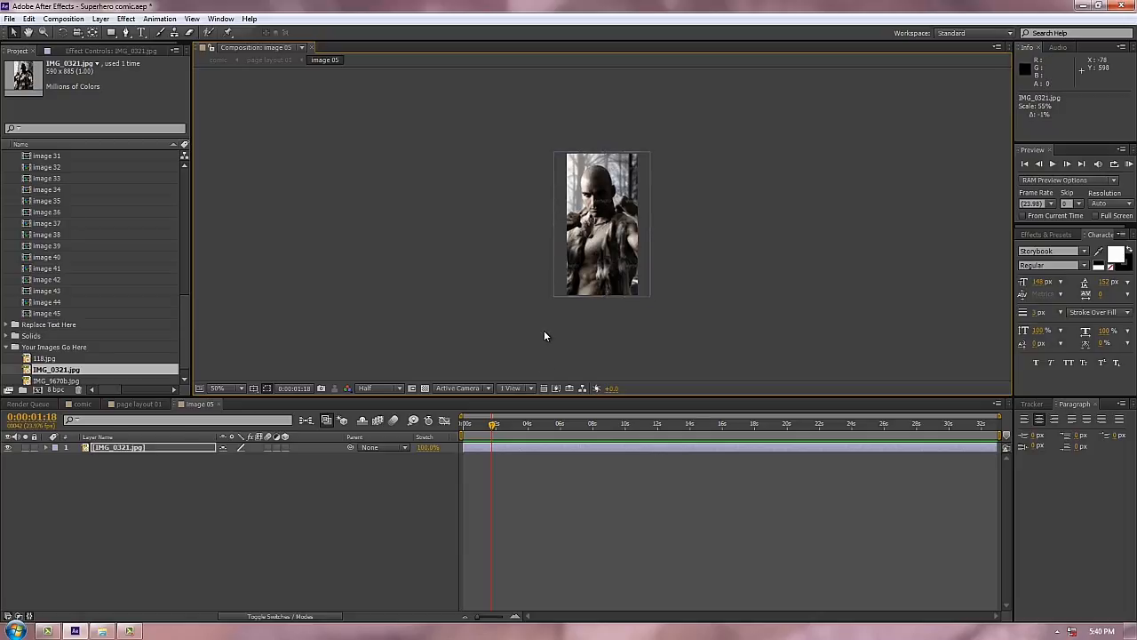
Close image 05 and page layout 01, and scrub the comic composition to about 15 seconds to check the placed photos
click(218, 404)
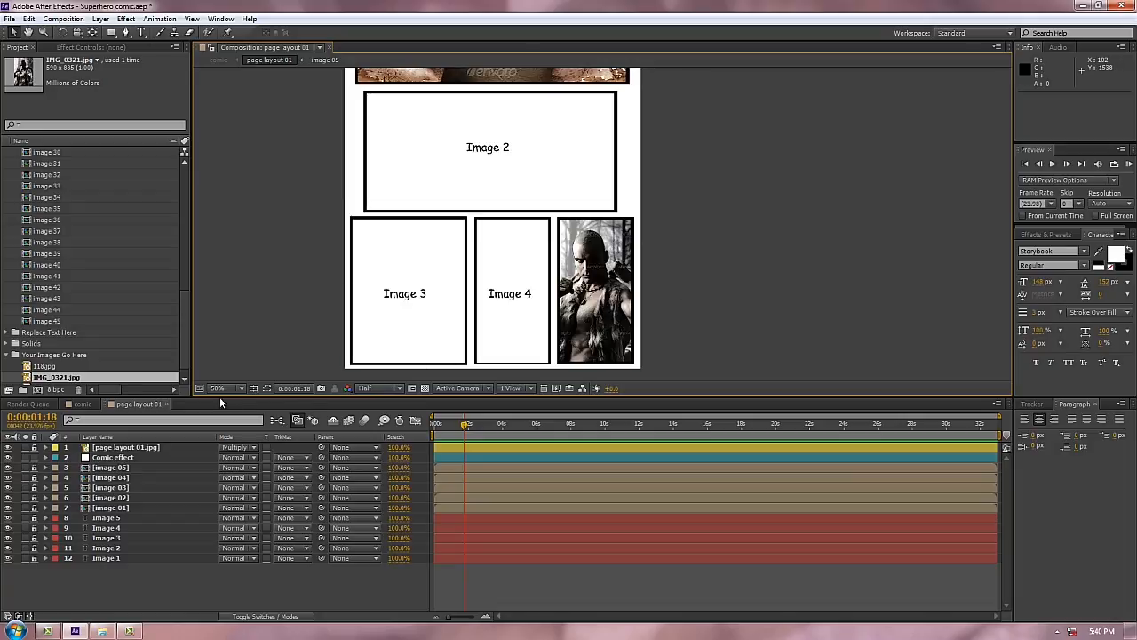
click(166, 404)
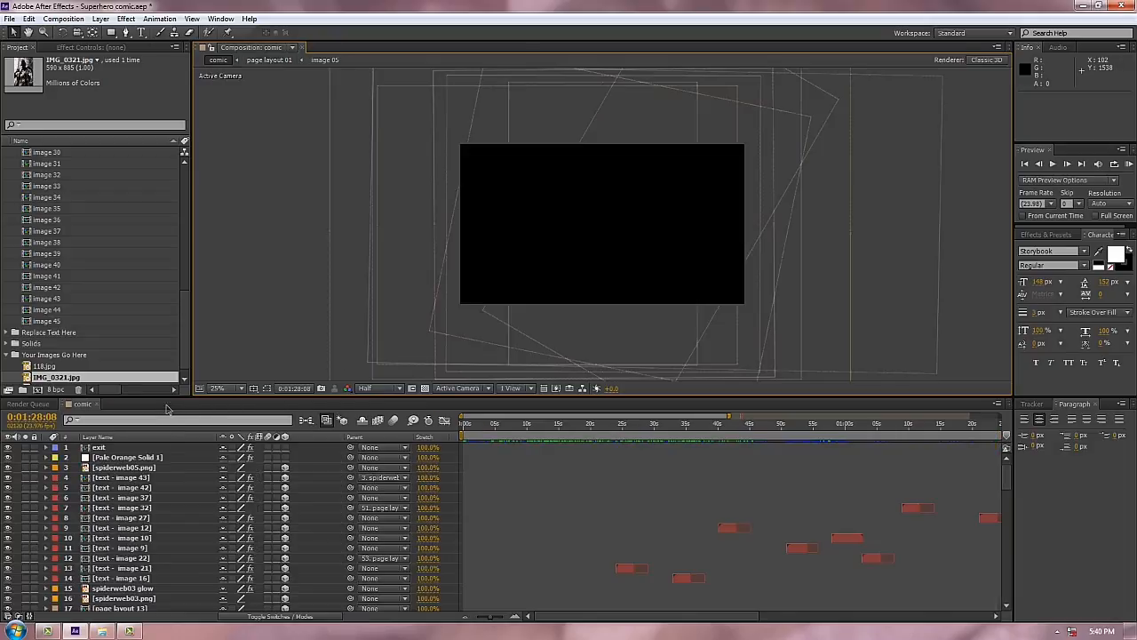
mouse_move(464, 434)
mouse_down()
mouse_move(479, 434)
mouse_move(464, 434)
mouse_up()
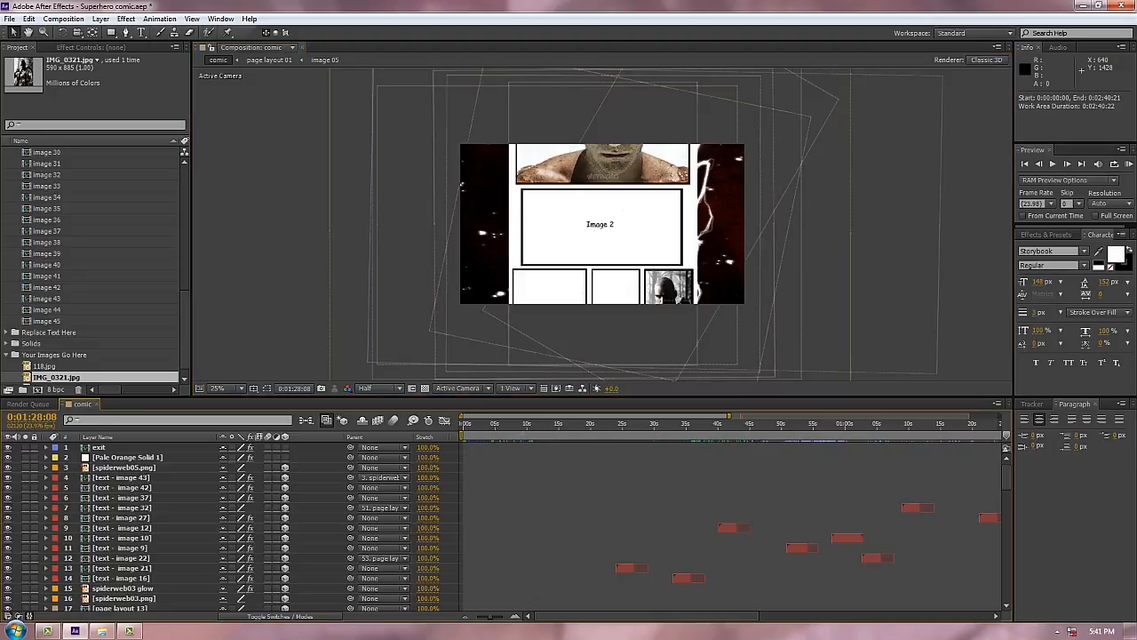
click(539, 424)
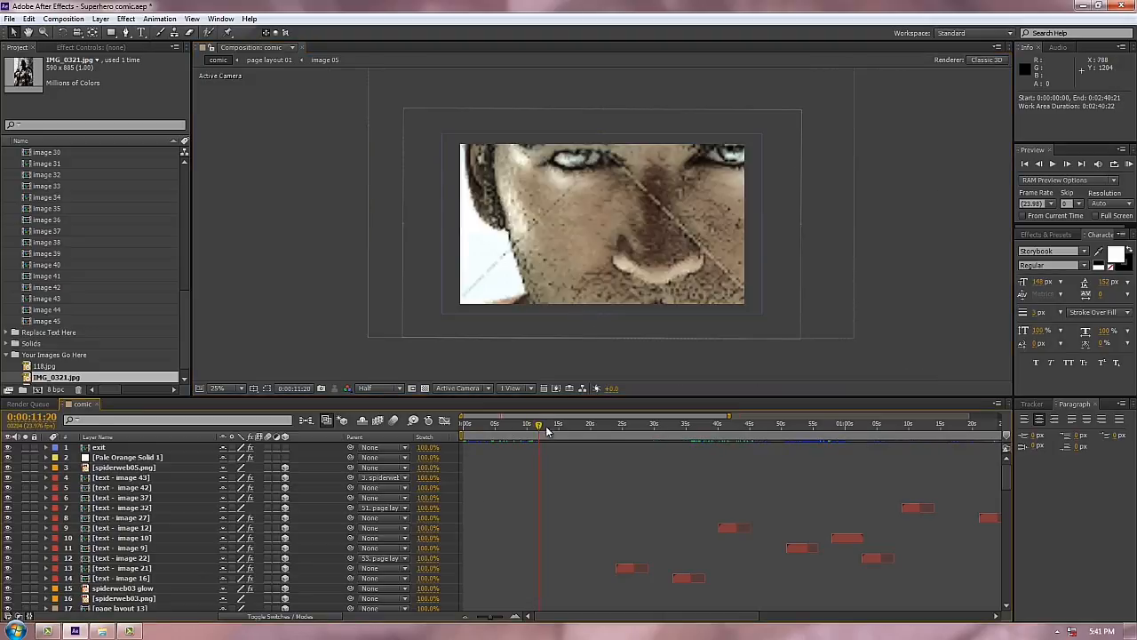
drag(539, 430, 558, 427)
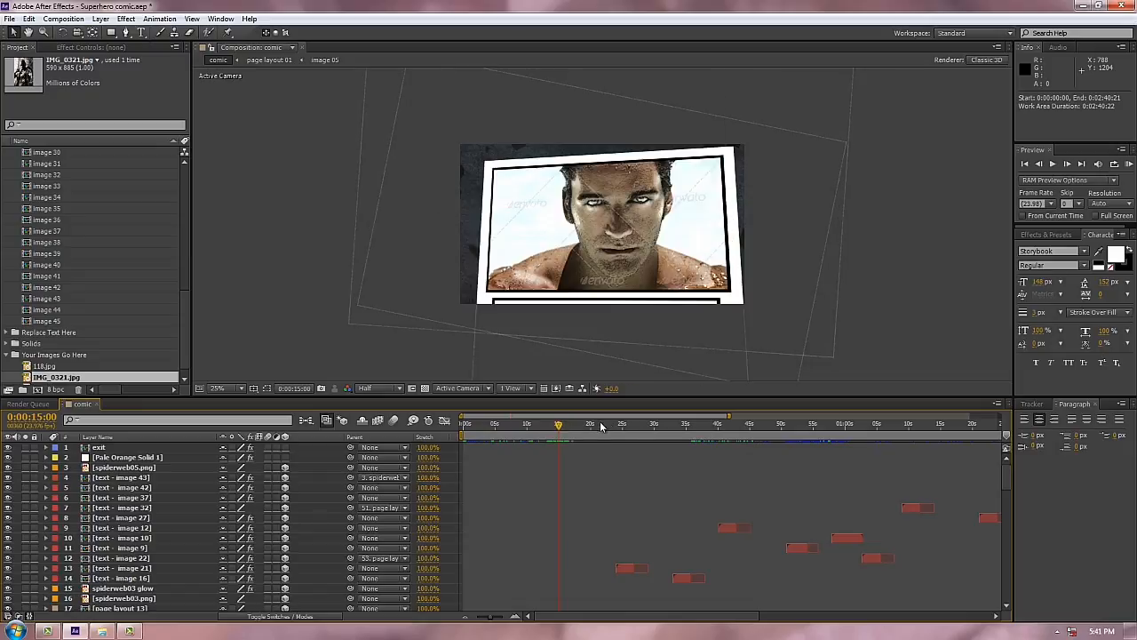
click(559, 427)
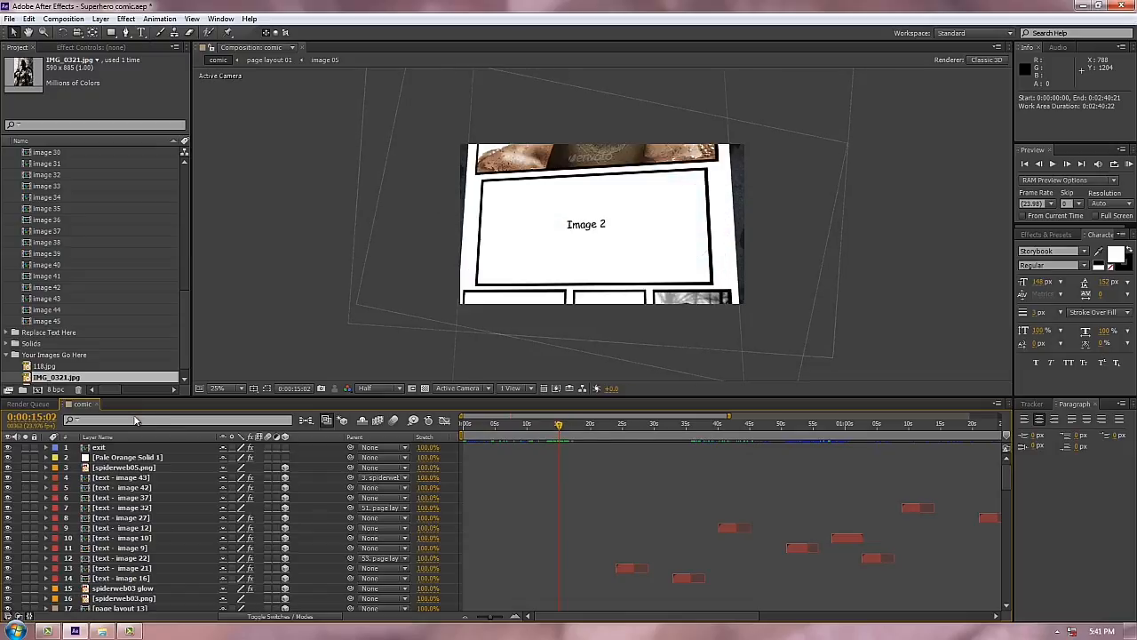
Collapse the Replace Images Here folder, open page layout 04 from the Comps folder and examine its image panels
drag(183, 313, 188, 147)
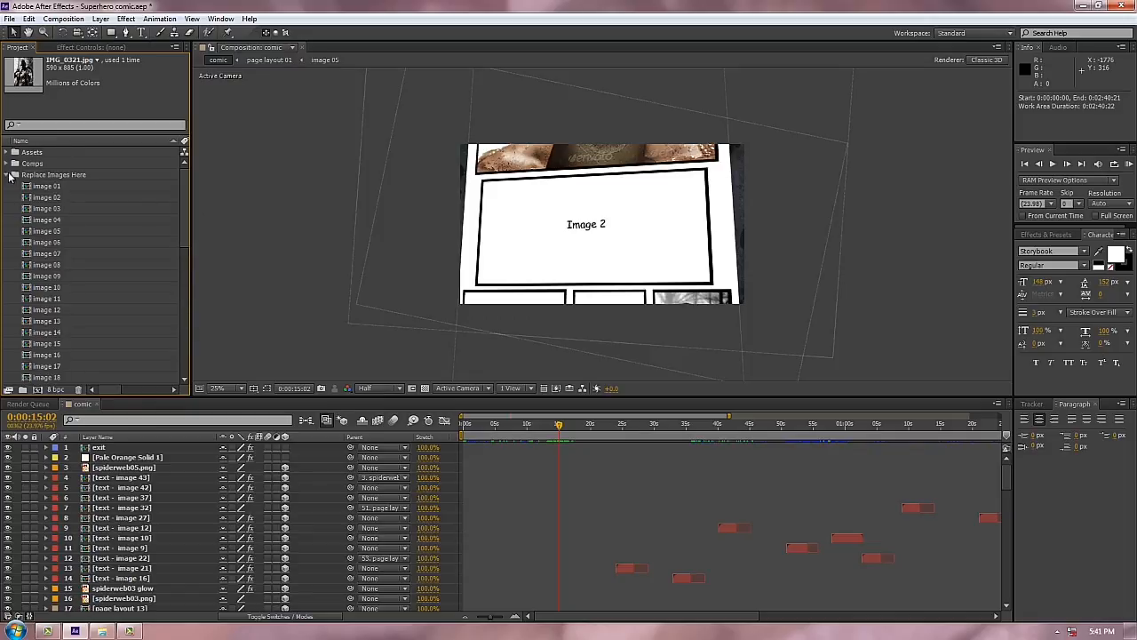
click(5, 174)
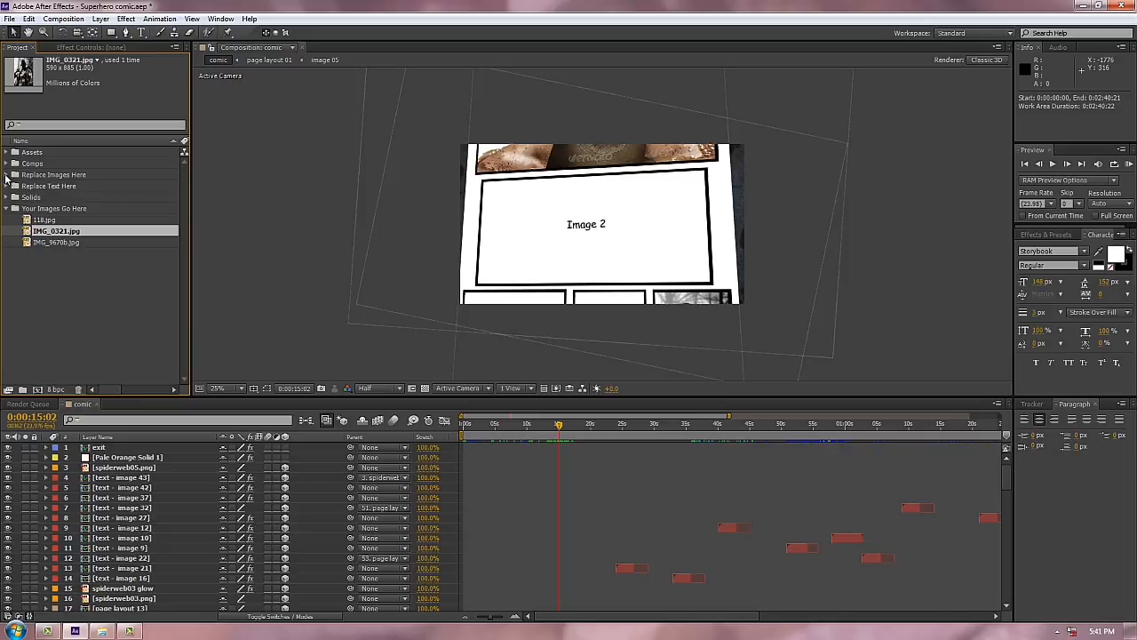
click(6, 175)
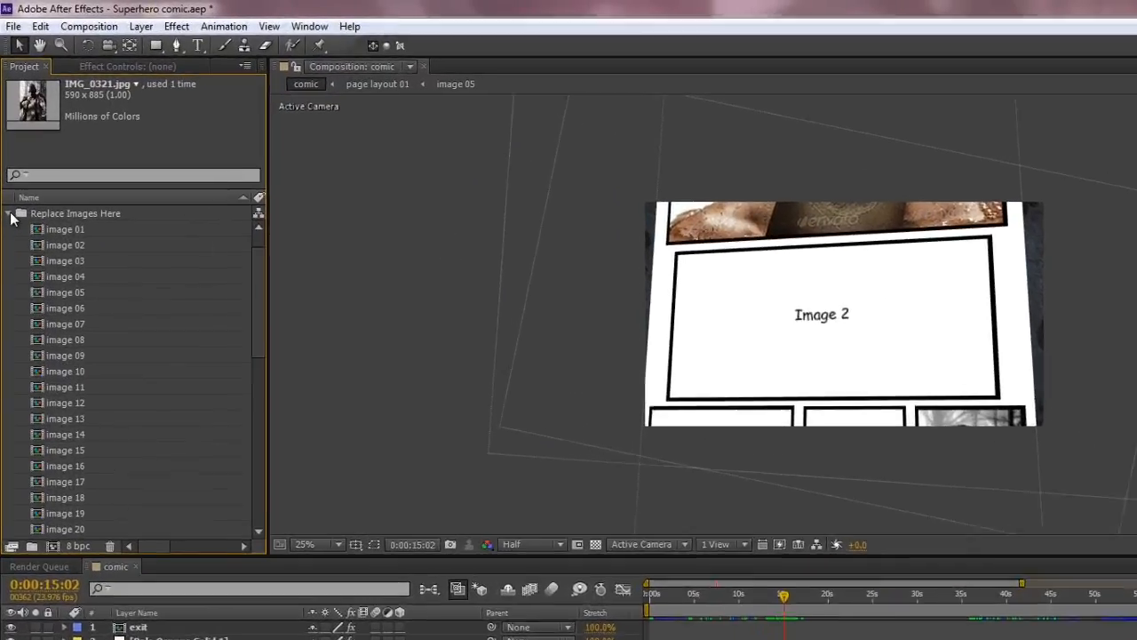
click(6, 175)
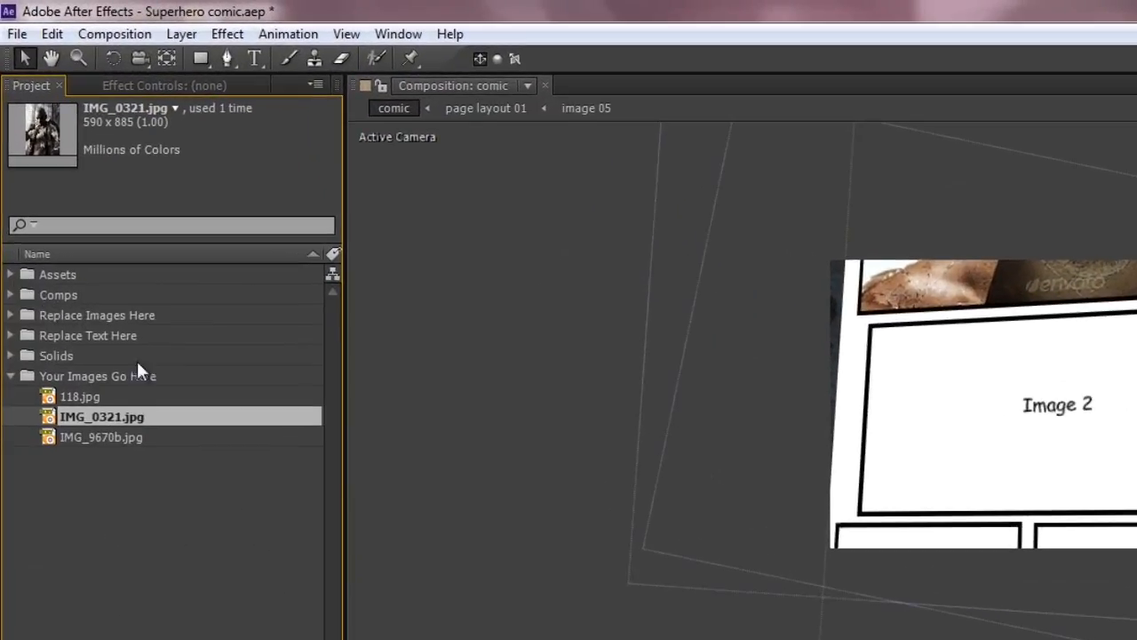
click(11, 296)
click(127, 458)
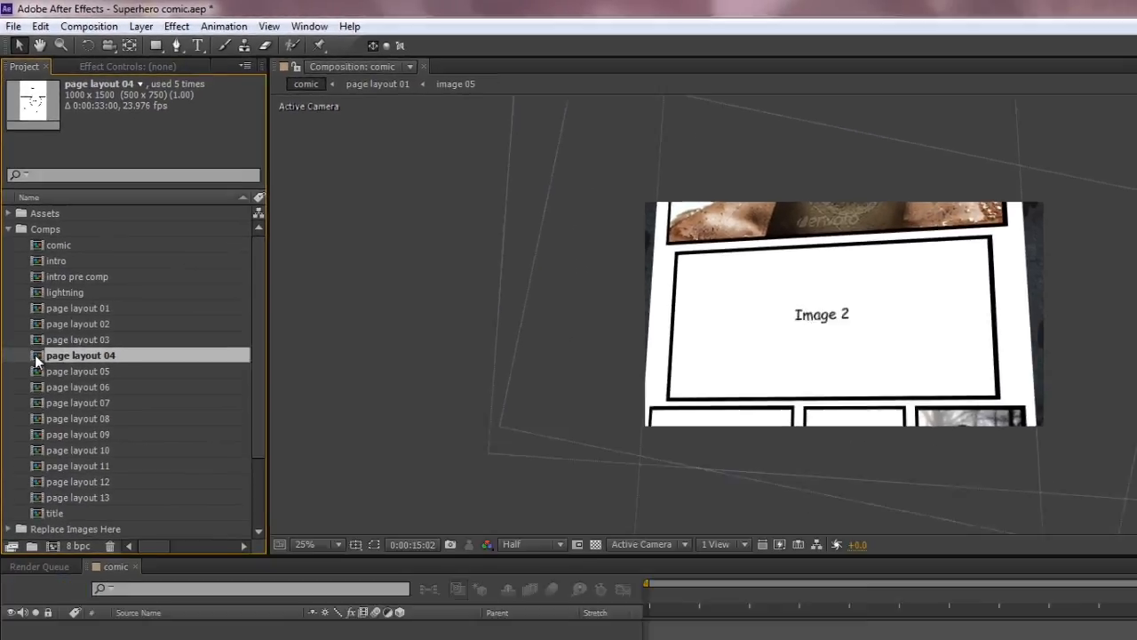
double_click(45, 455)
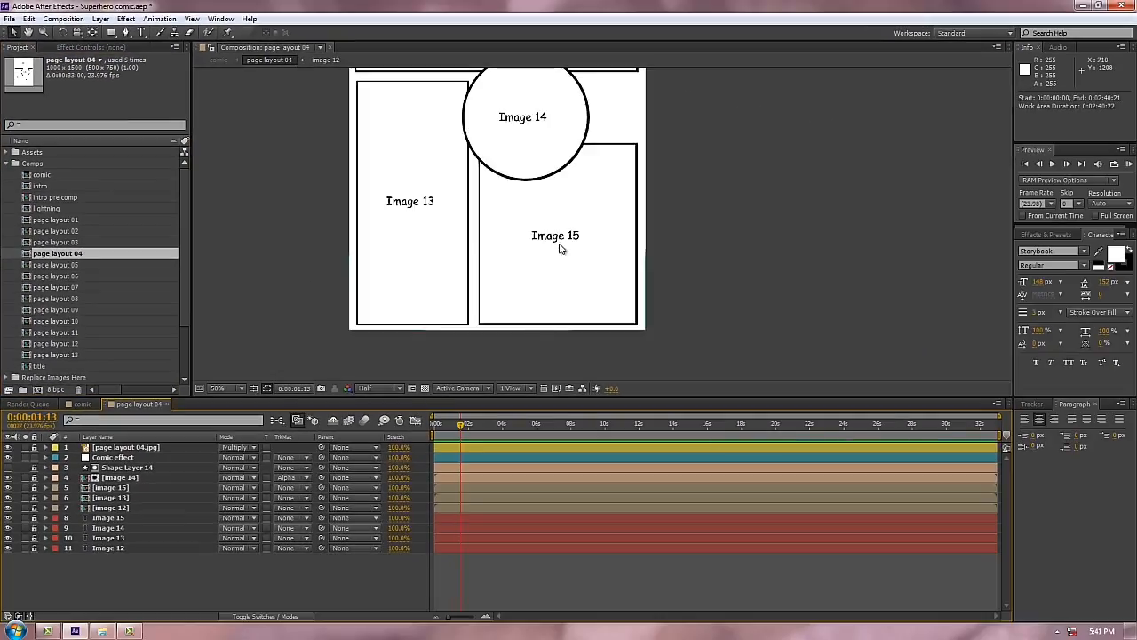
scroll(589, 210, up, 2)
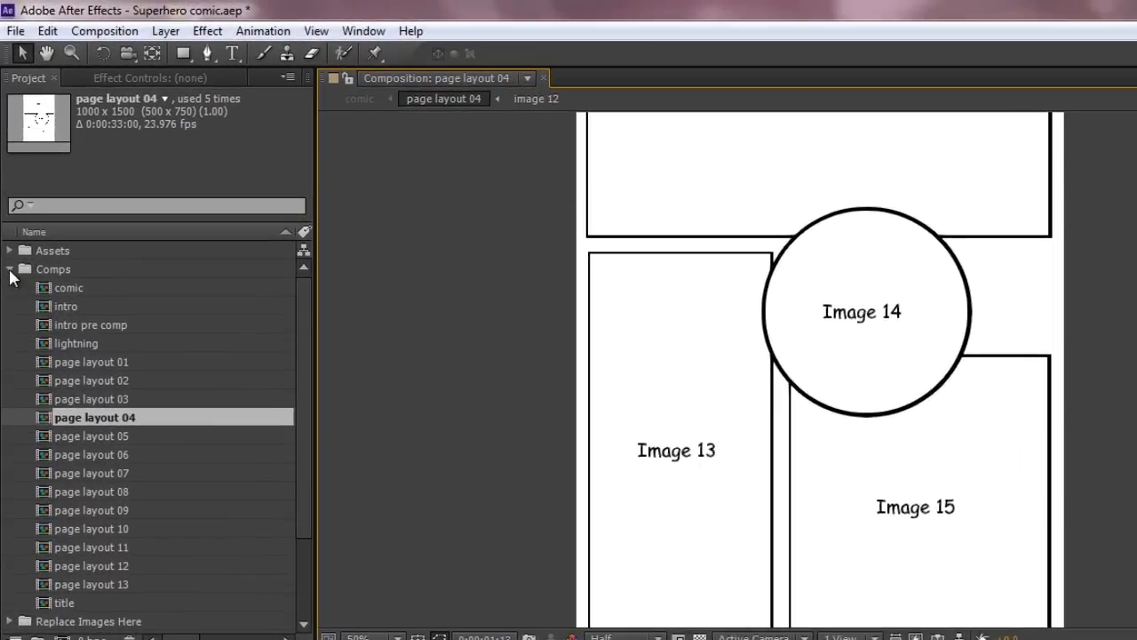
Open the image 14 composition from the Replace Images Here folder and add IMG_9670b.jpg beneath the white solid layer
click(9, 269)
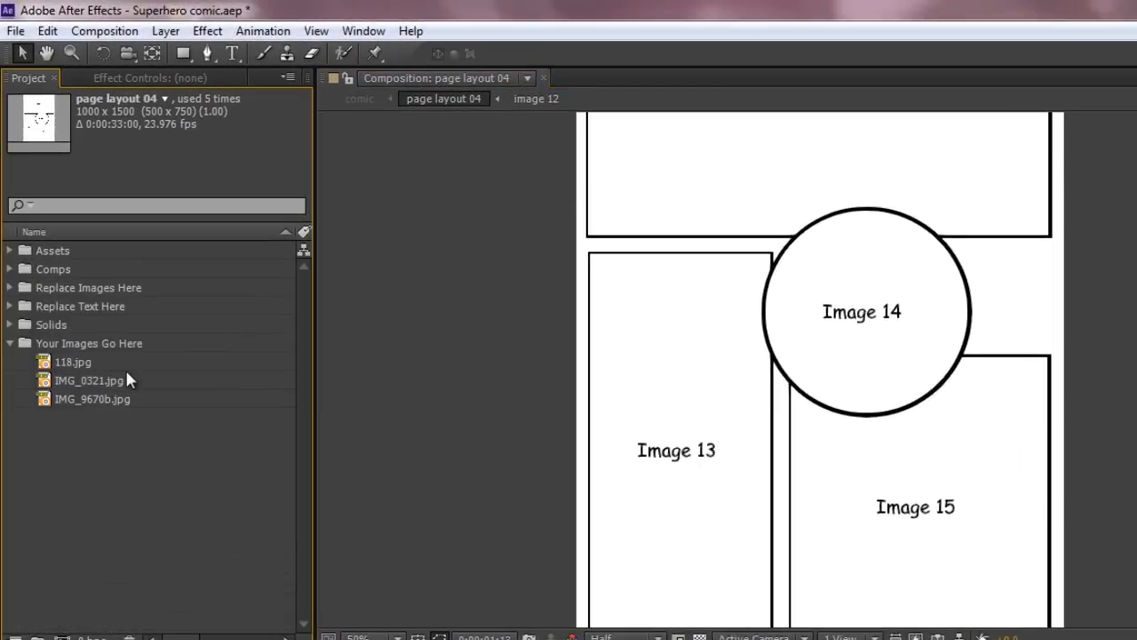
click(11, 286)
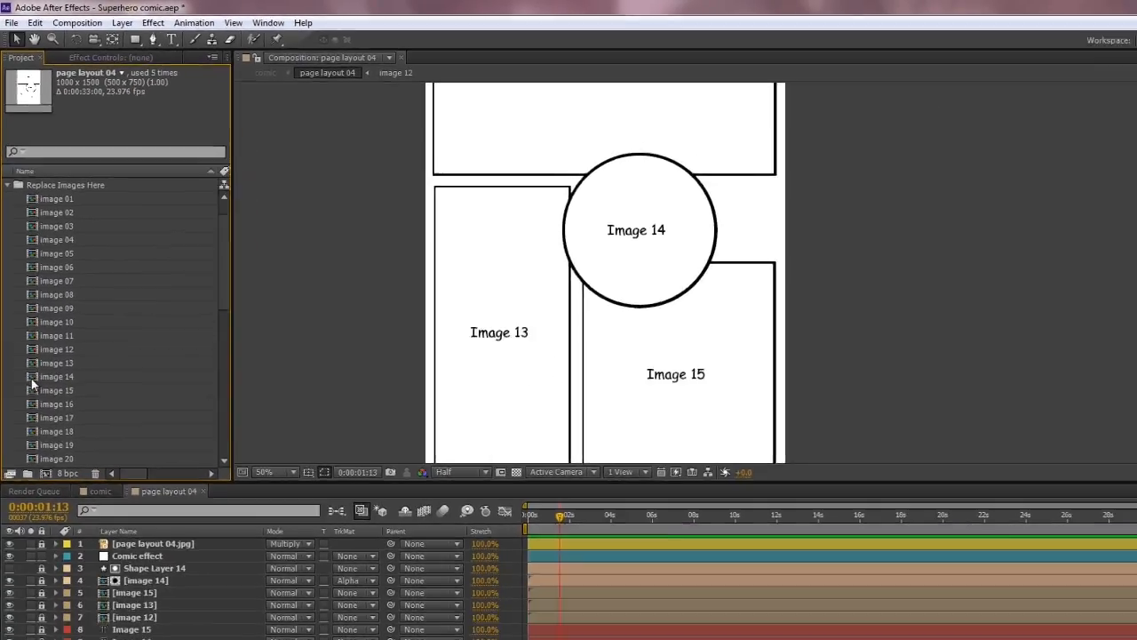
double_click(55, 510)
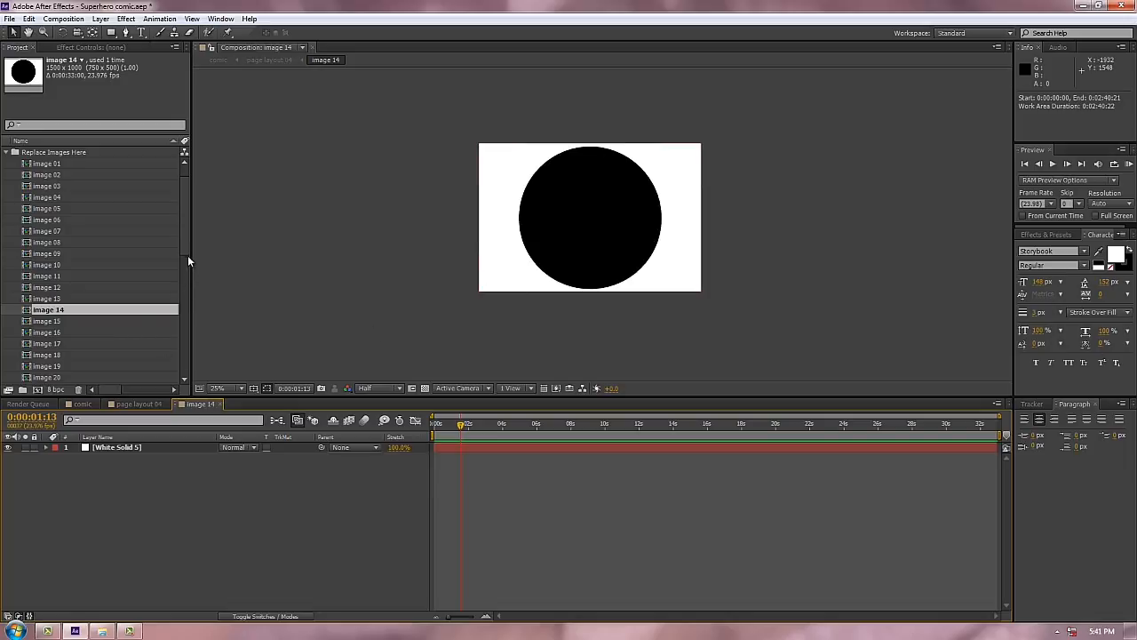
drag(187, 255, 185, 373)
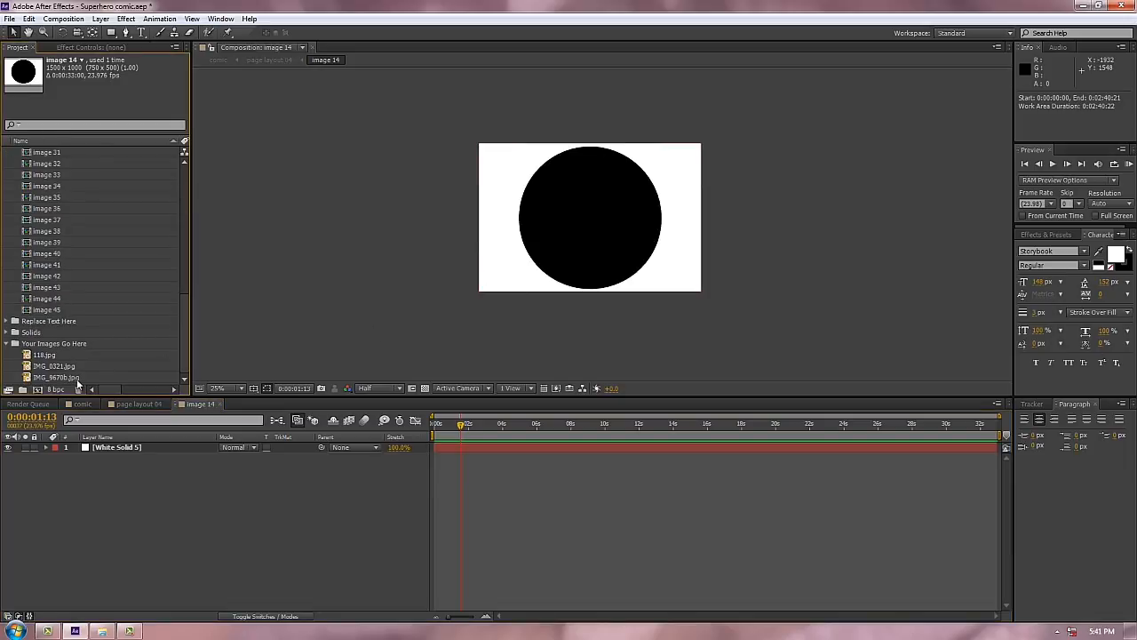
drag(77, 378, 74, 506)
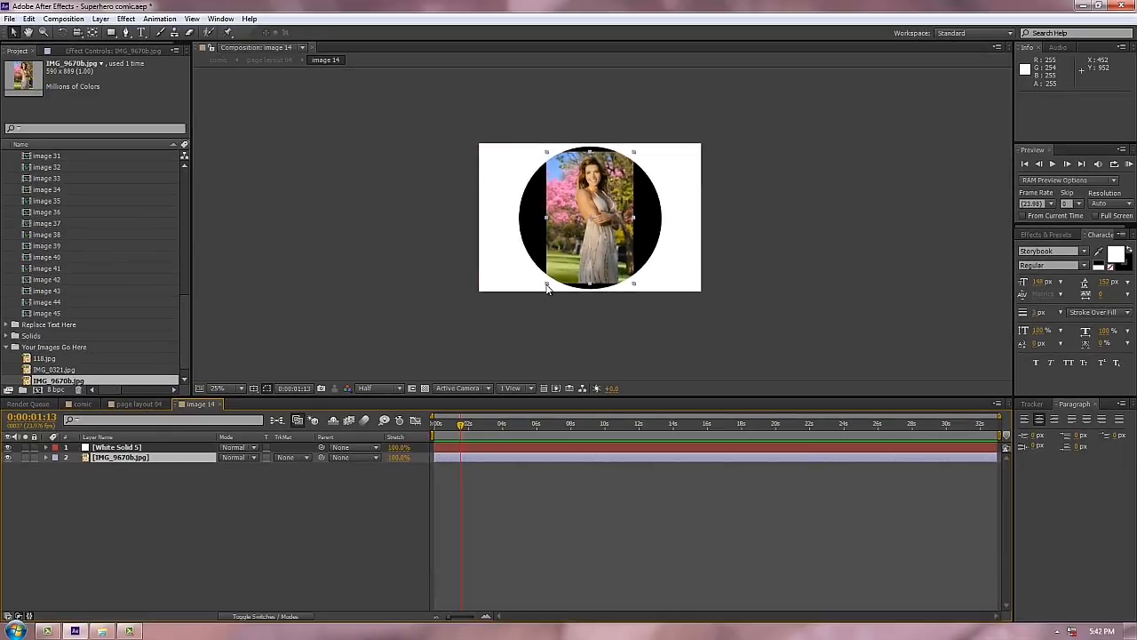
Scale IMG_9670b.jpg up proportionally to about 194% and move it down so the woman's face and shoulders fill the circle
drag(547, 286, 503, 343)
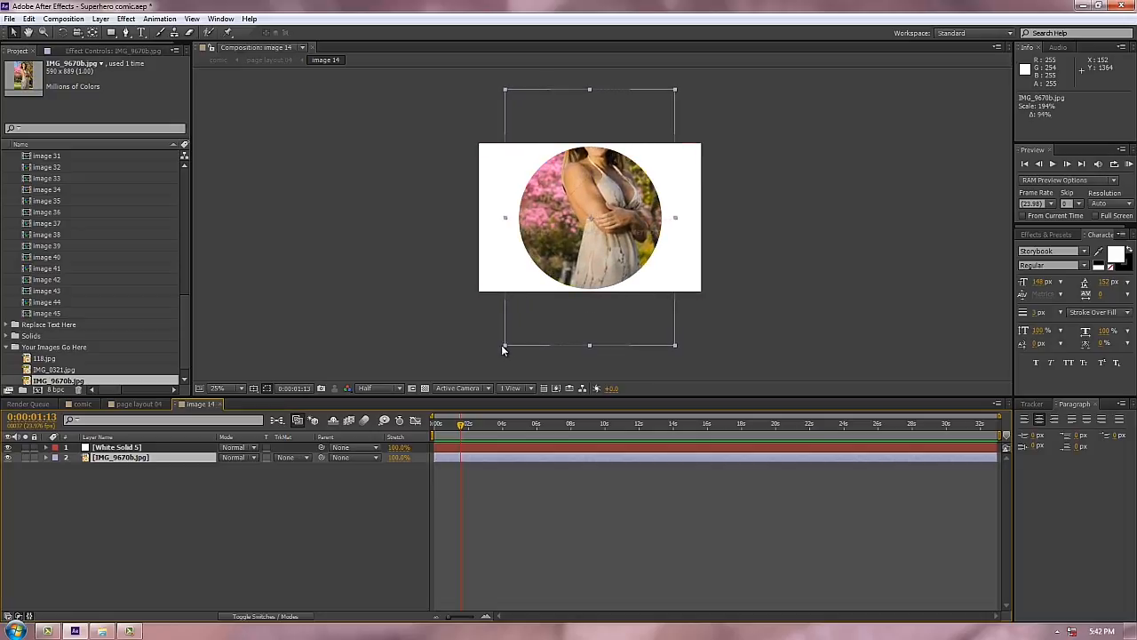
drag(623, 208, 618, 263)
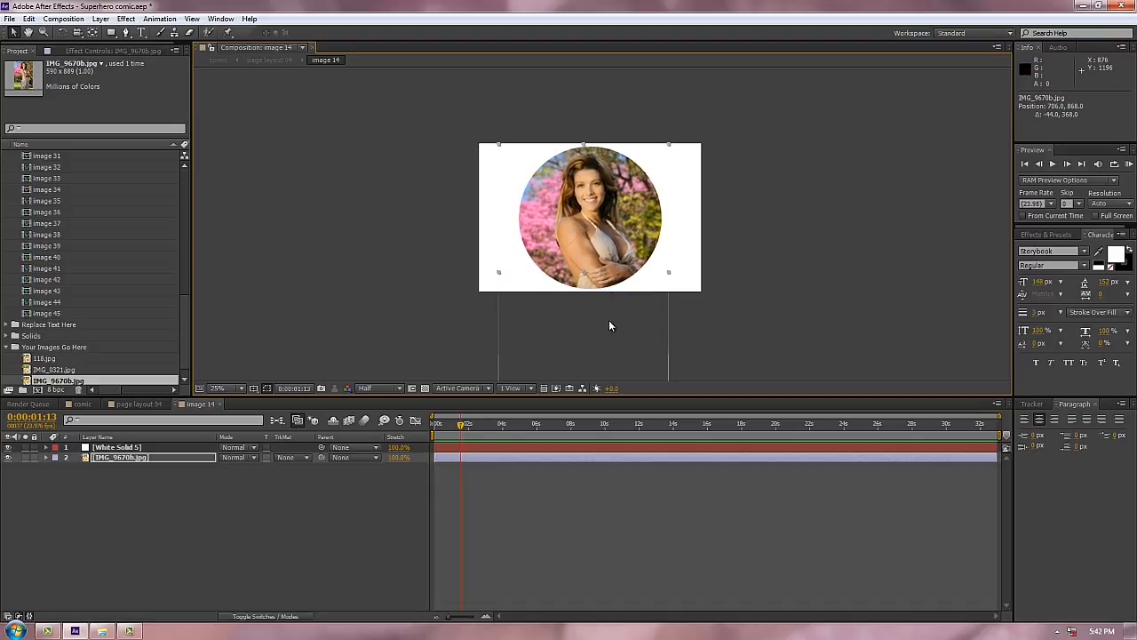
click(407, 312)
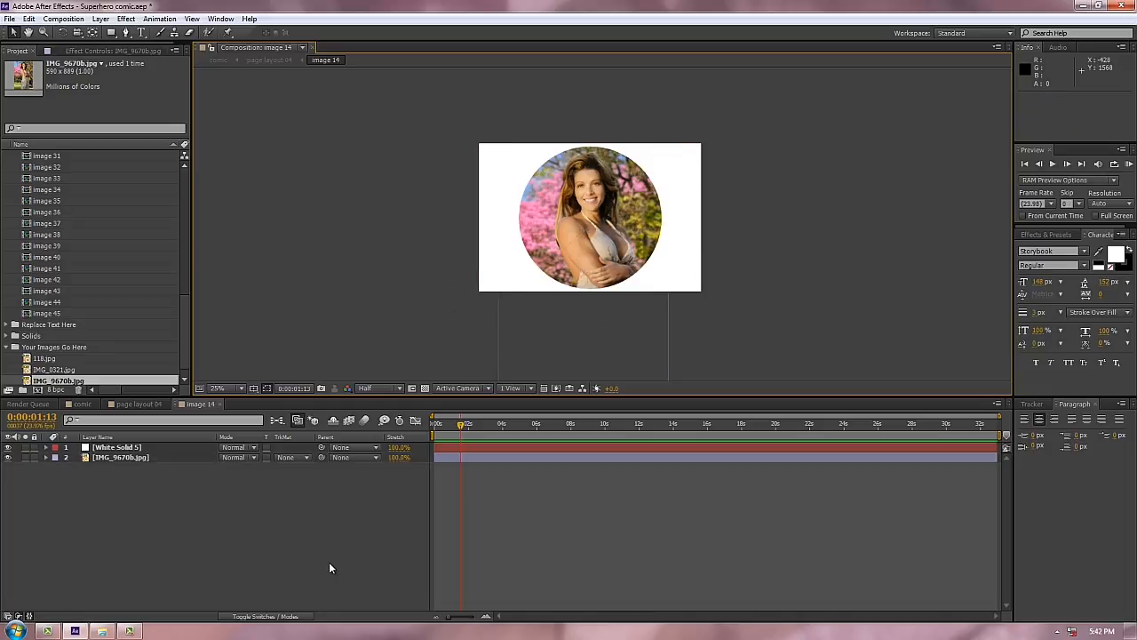
Close image 14 and page layout 04, checking the circular panel, and scrub the comic composition back to 0:00:12:16
click(221, 405)
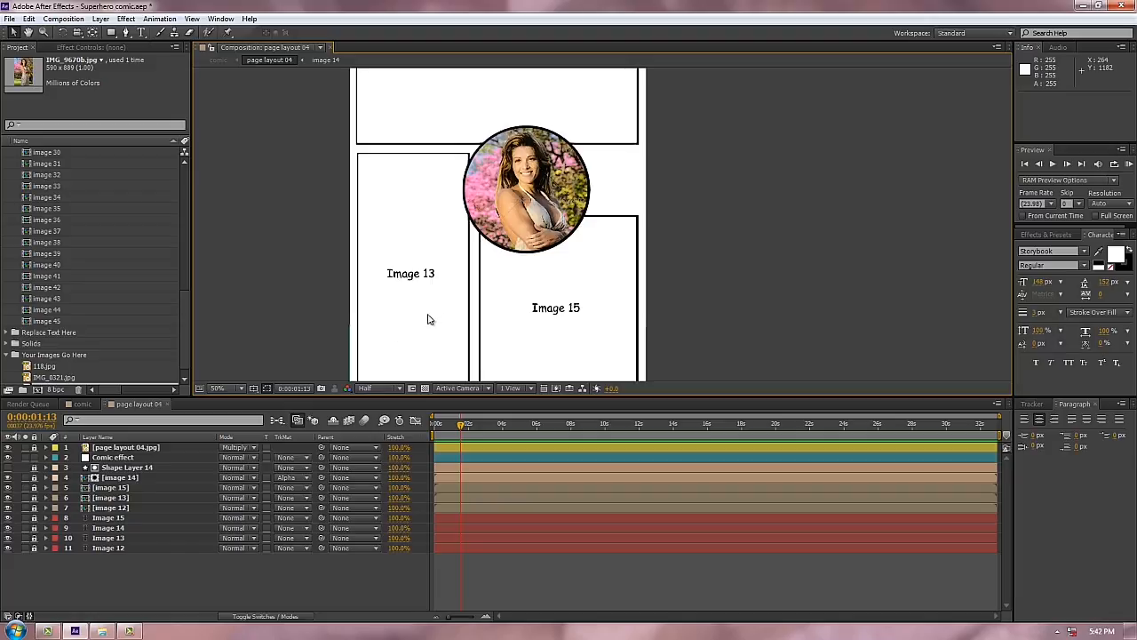
click(166, 404)
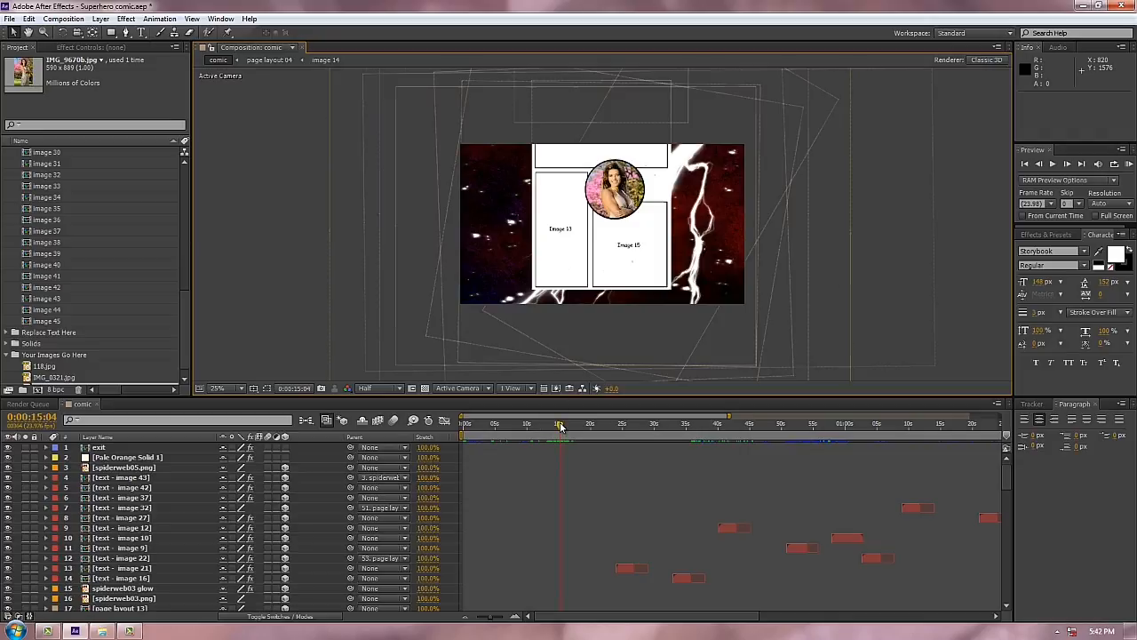
drag(558, 426, 544, 455)
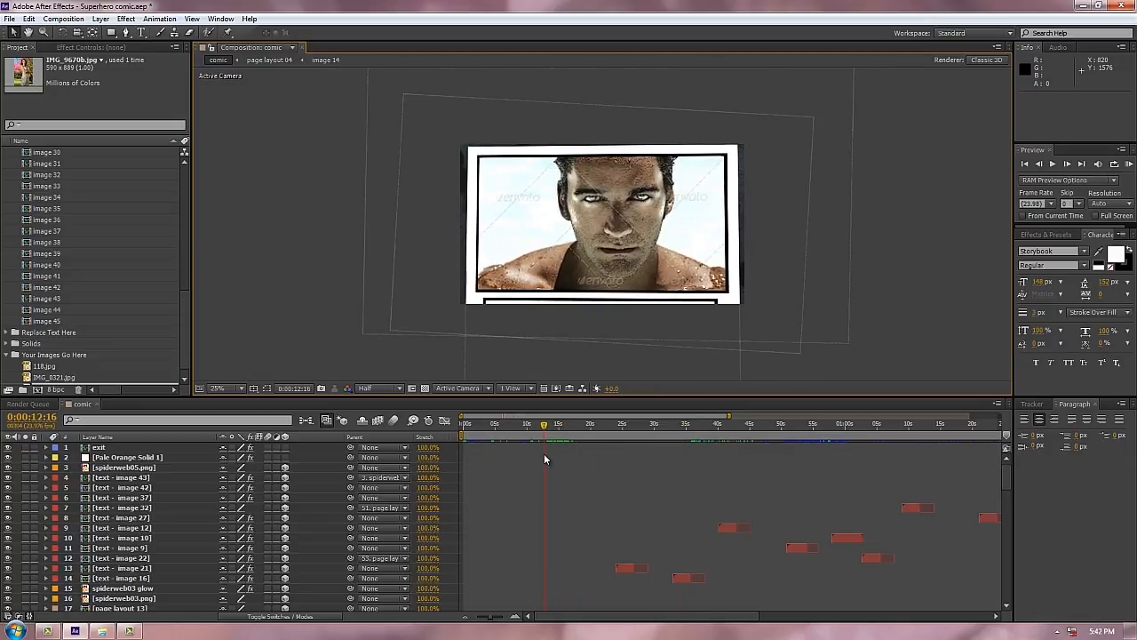
Collapse the Replace Images Here and Your Images Go Here folders and expand the Replace Text Here folder
drag(184, 355, 189, 177)
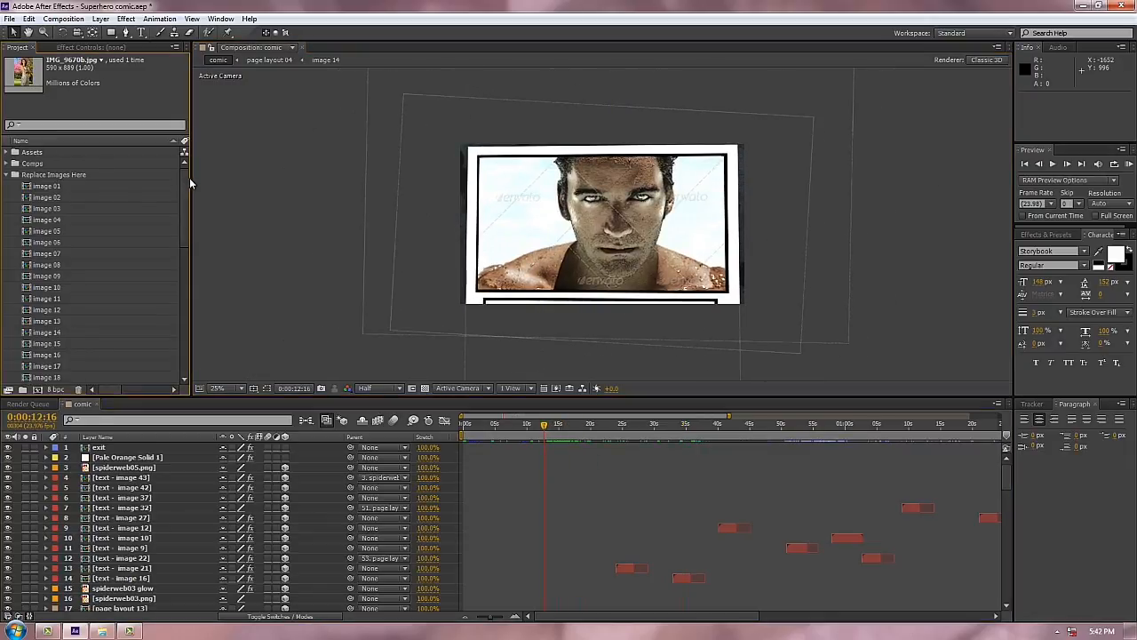
click(6, 176)
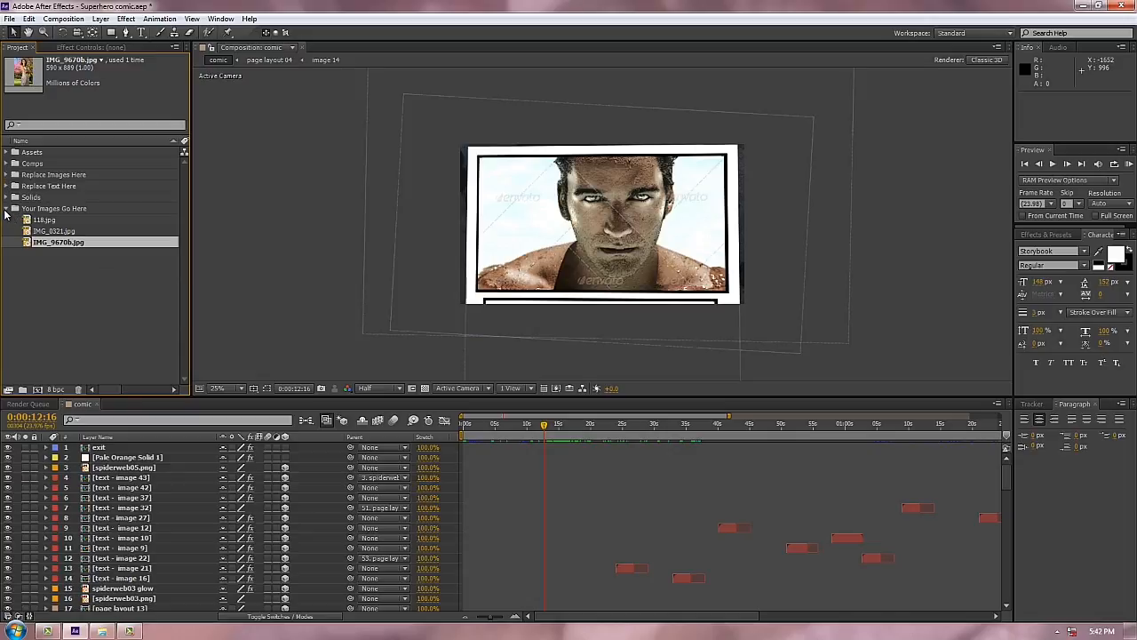
click(7, 209)
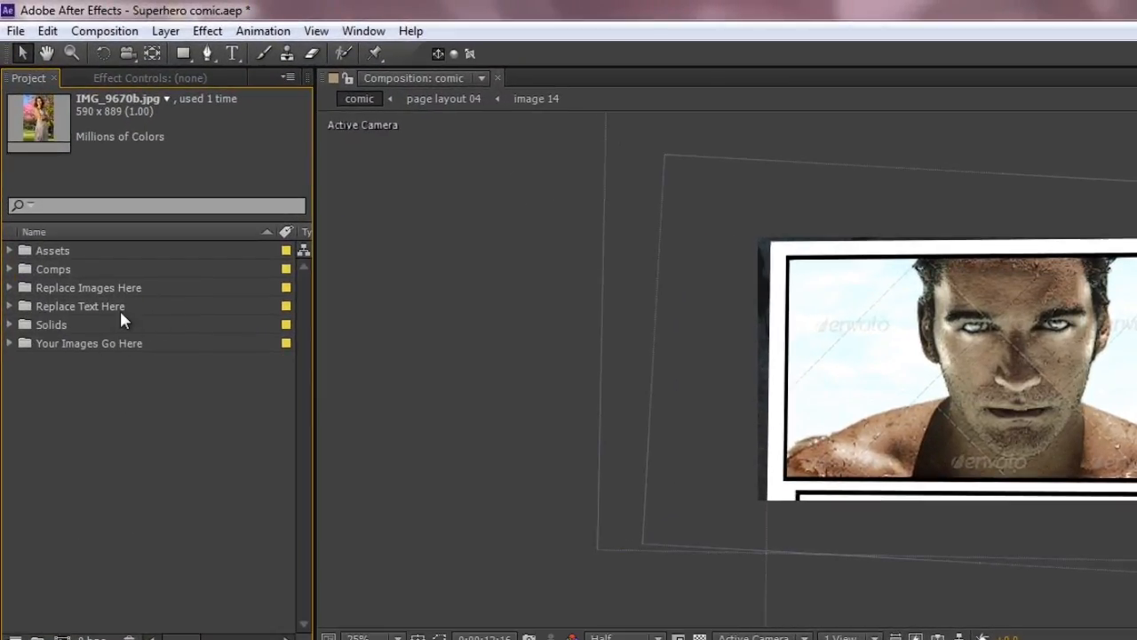
click(10, 306)
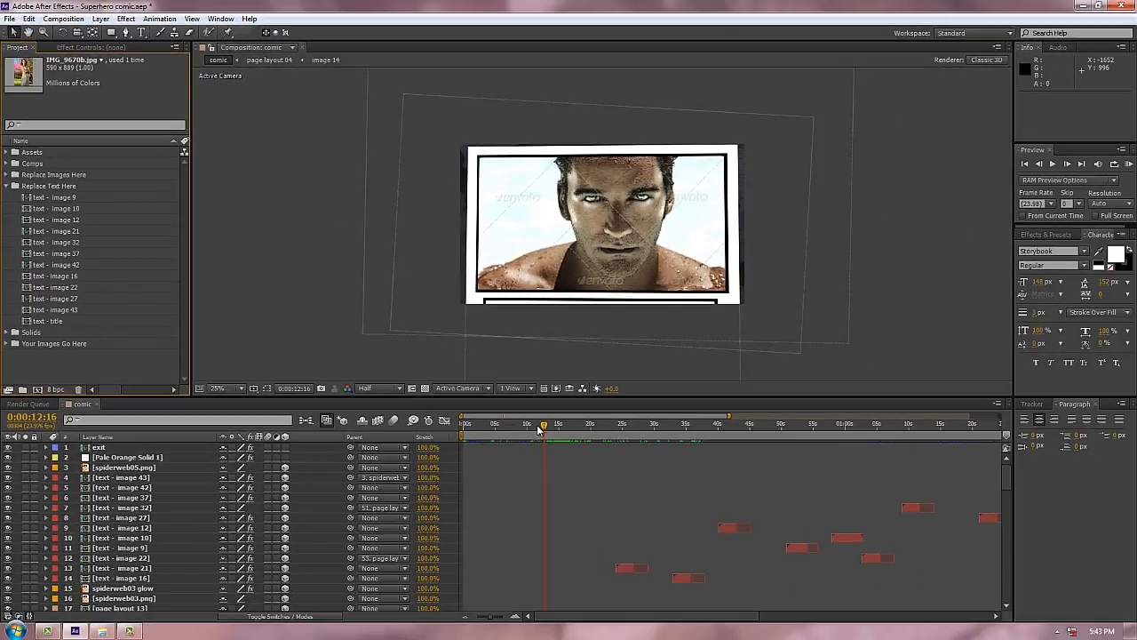
Scrub the comic composition to 0:00:25:03, where the green image 21 caption is in view, and select the text - image 21 layer
mouse_move(545, 430)
mouse_down()
mouse_move(577, 427)
mouse_move(540, 425)
mouse_up()
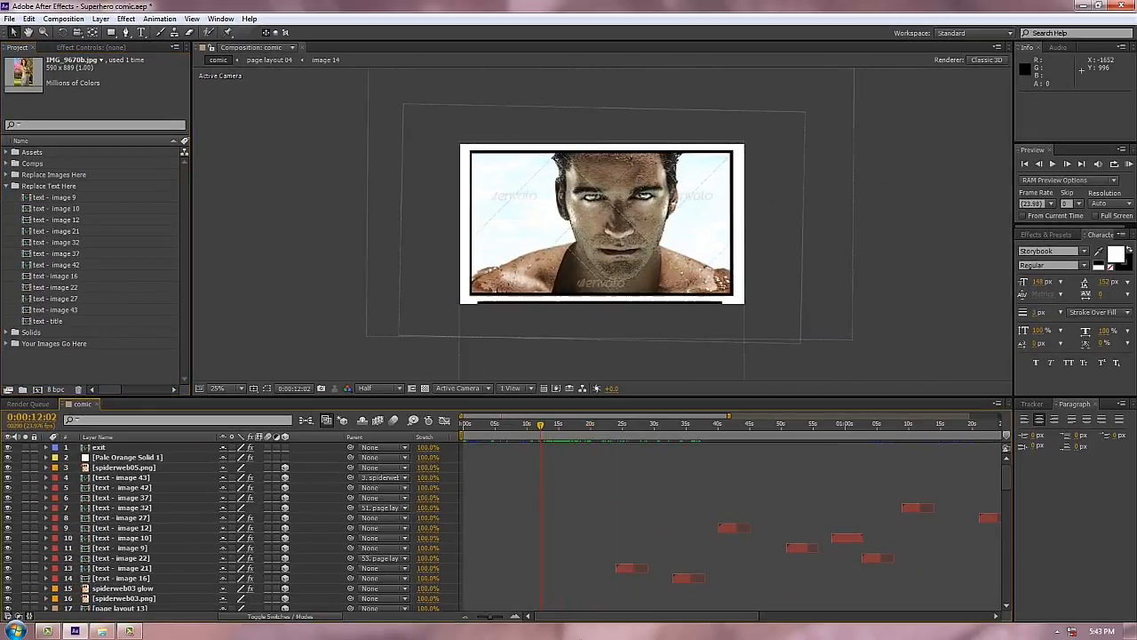
drag(595, 619, 638, 620)
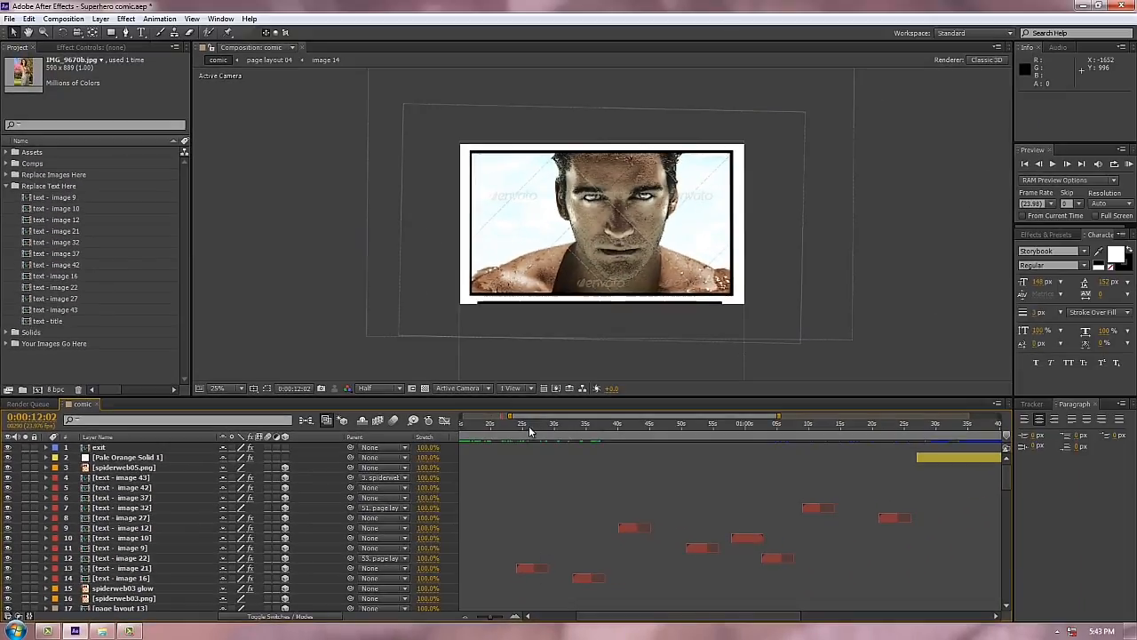
mouse_move(529, 425)
mouse_down()
mouse_move(507, 426)
mouse_move(768, 445)
mouse_move(523, 444)
mouse_up()
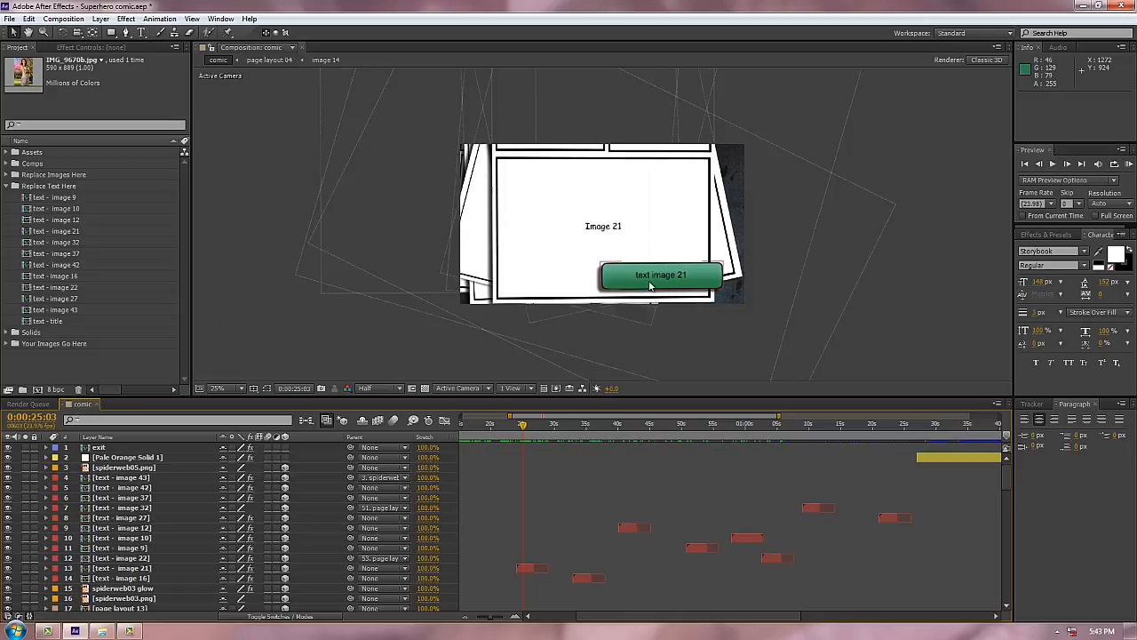
key(period)
key(period)
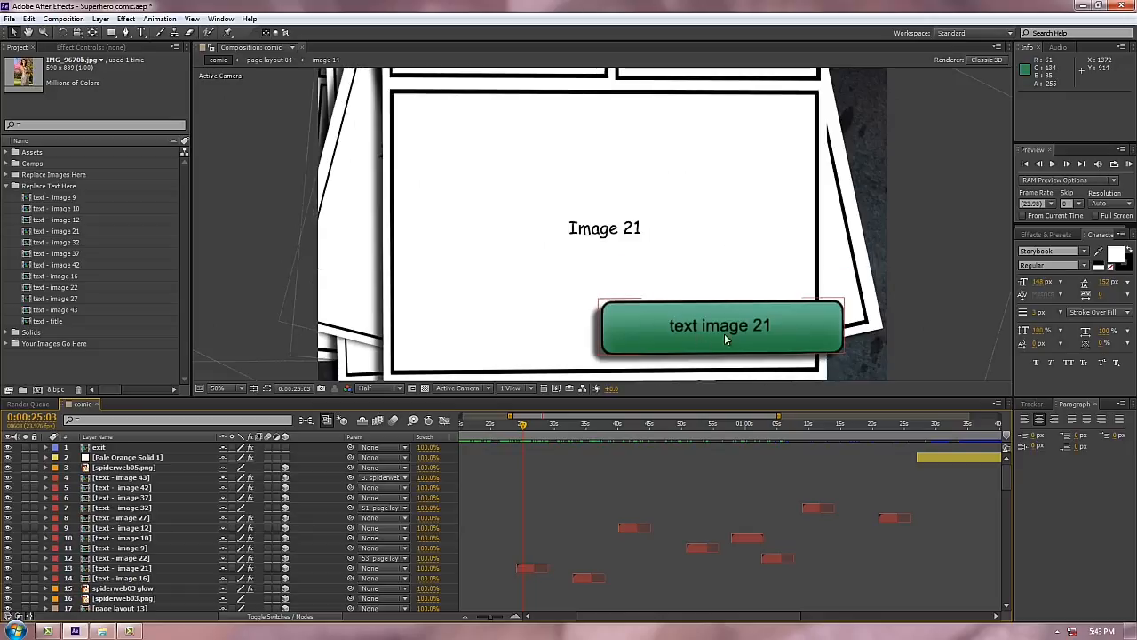
click(526, 569)
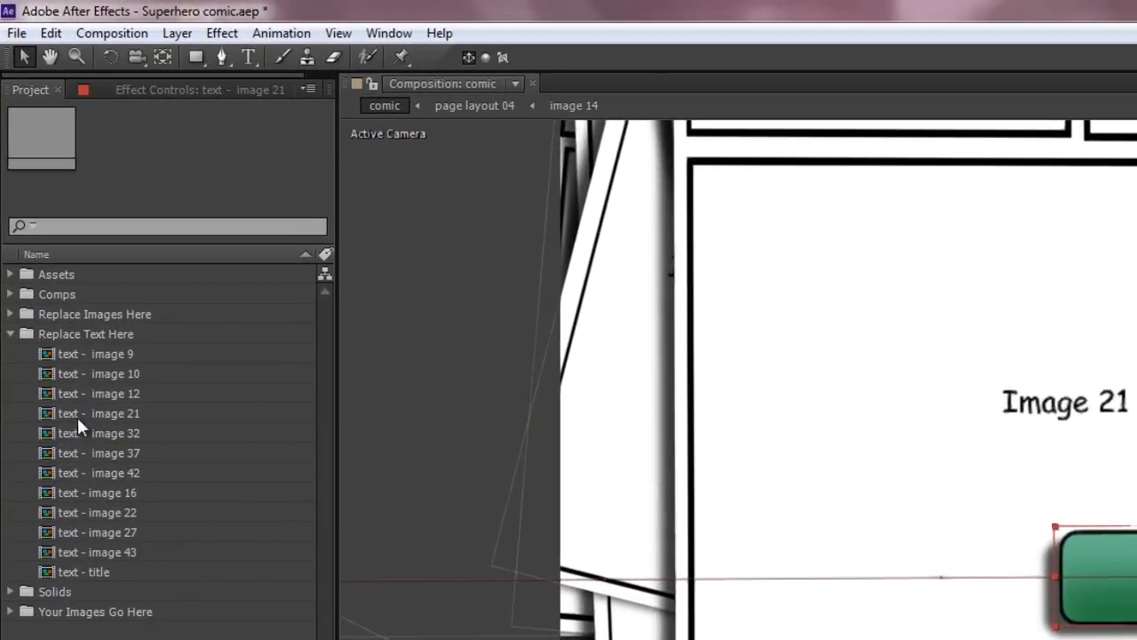
Open the text - image 21 composition from the Replace Text Here folder and replace its text with "where is my image?"
click(54, 413)
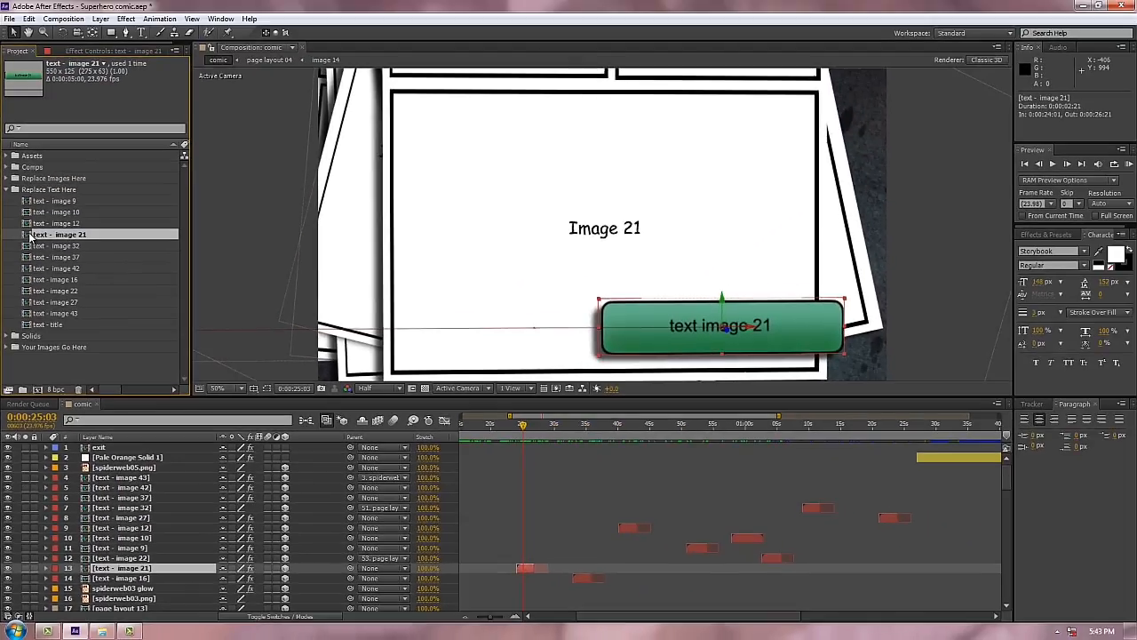
double_click(53, 235)
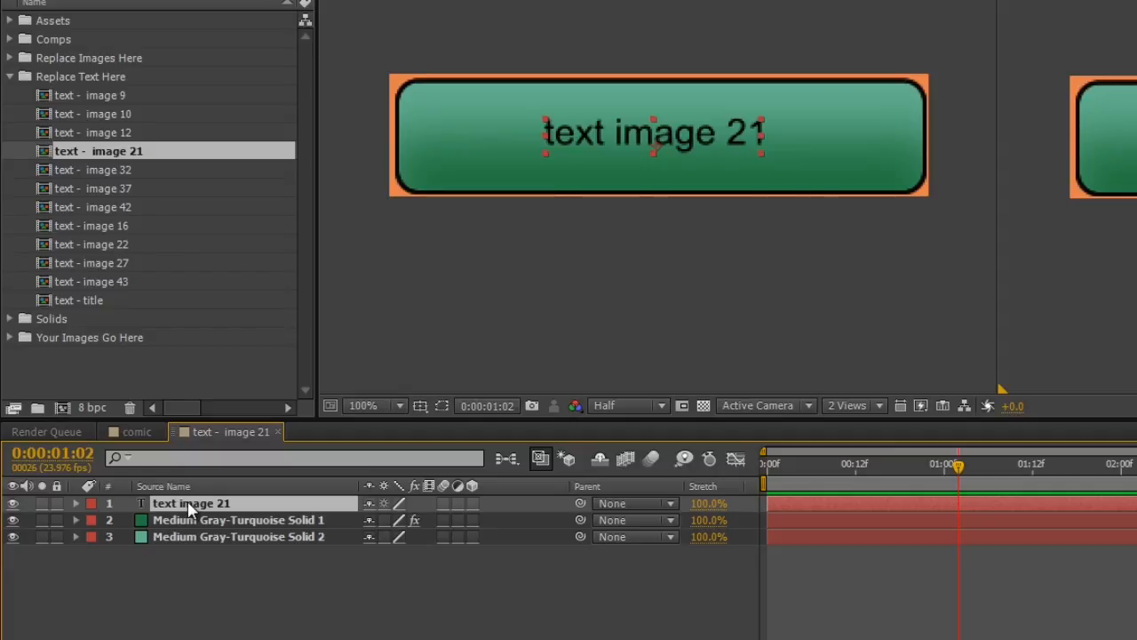
double_click(189, 504)
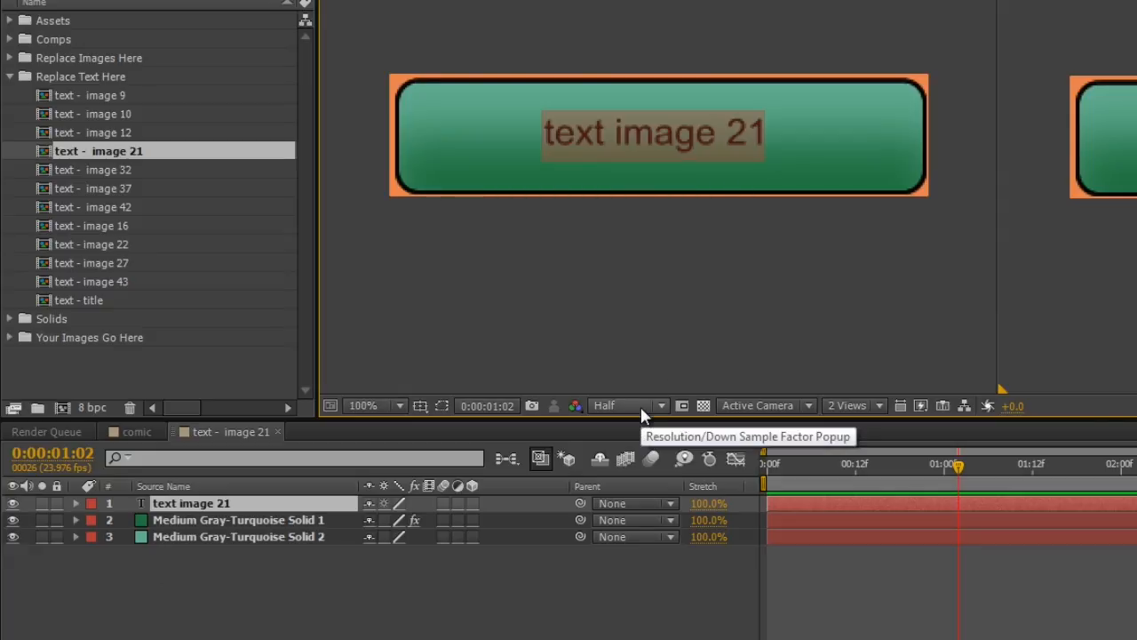
text(where is m)
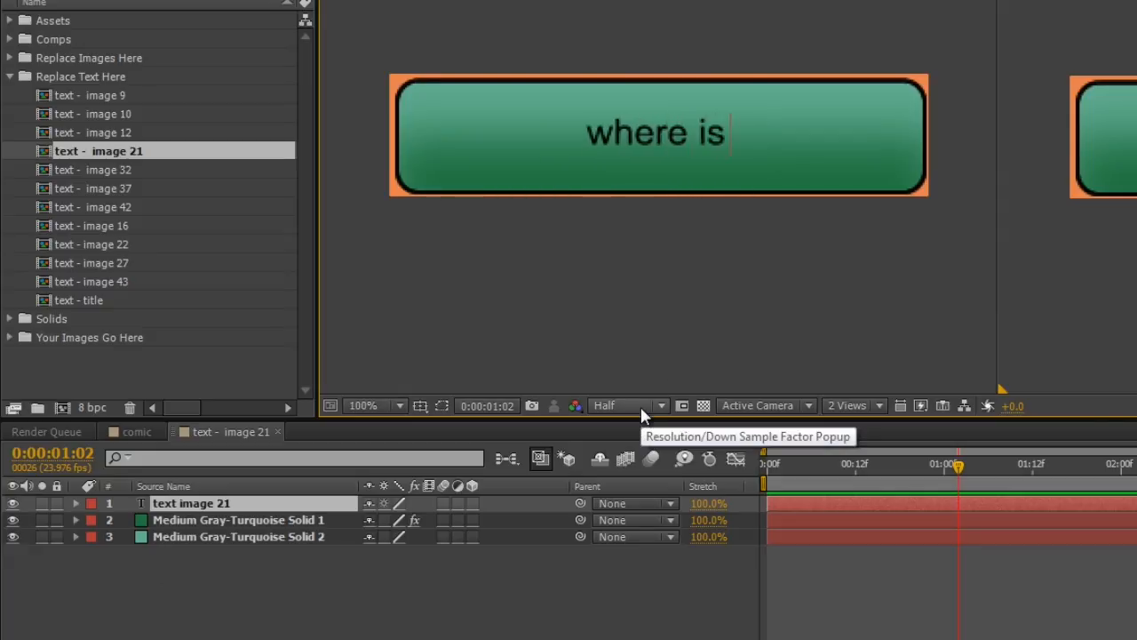
text(y image?)
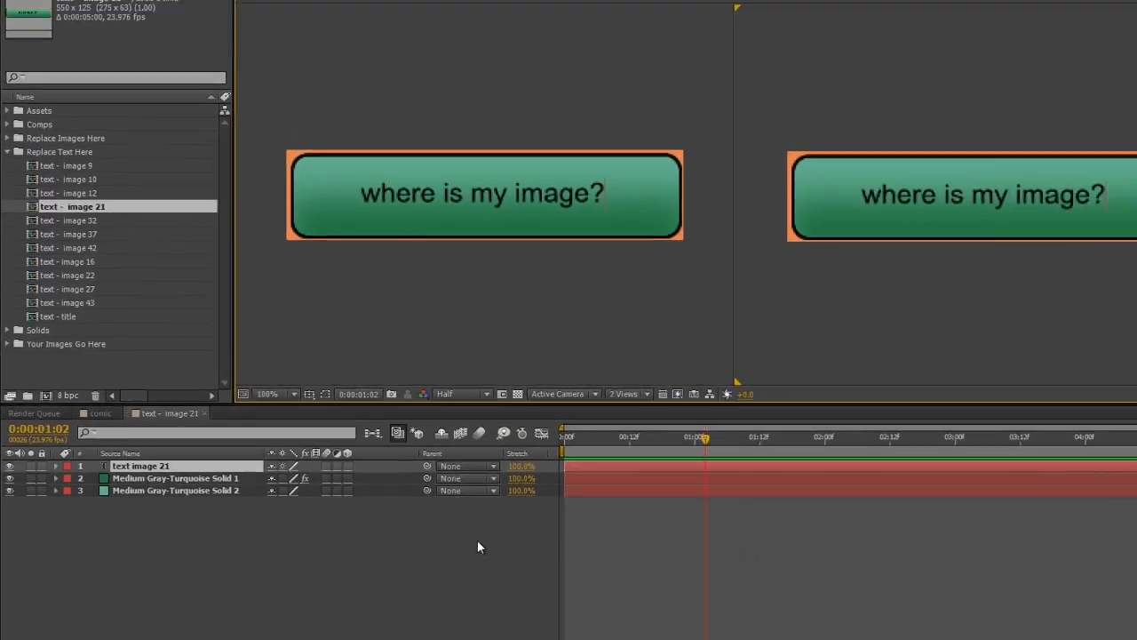
click(556, 635)
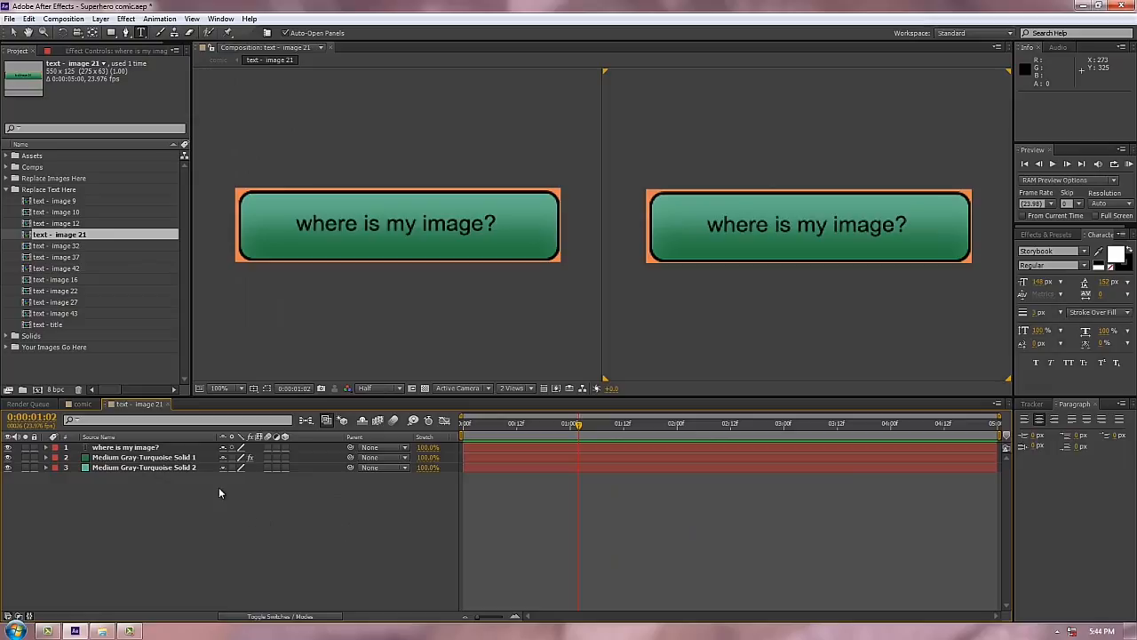
Close text - image 21 and check the green caption in the comic composition, scrubbing between 0:00:24:20 and 0:00:25:16
click(167, 403)
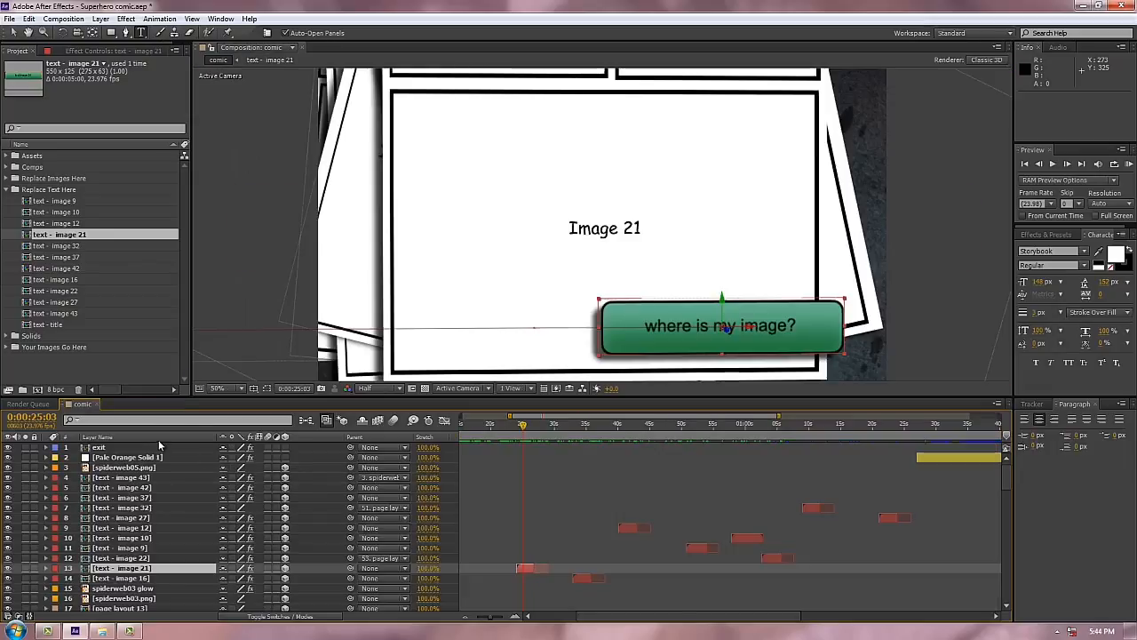
click(630, 379)
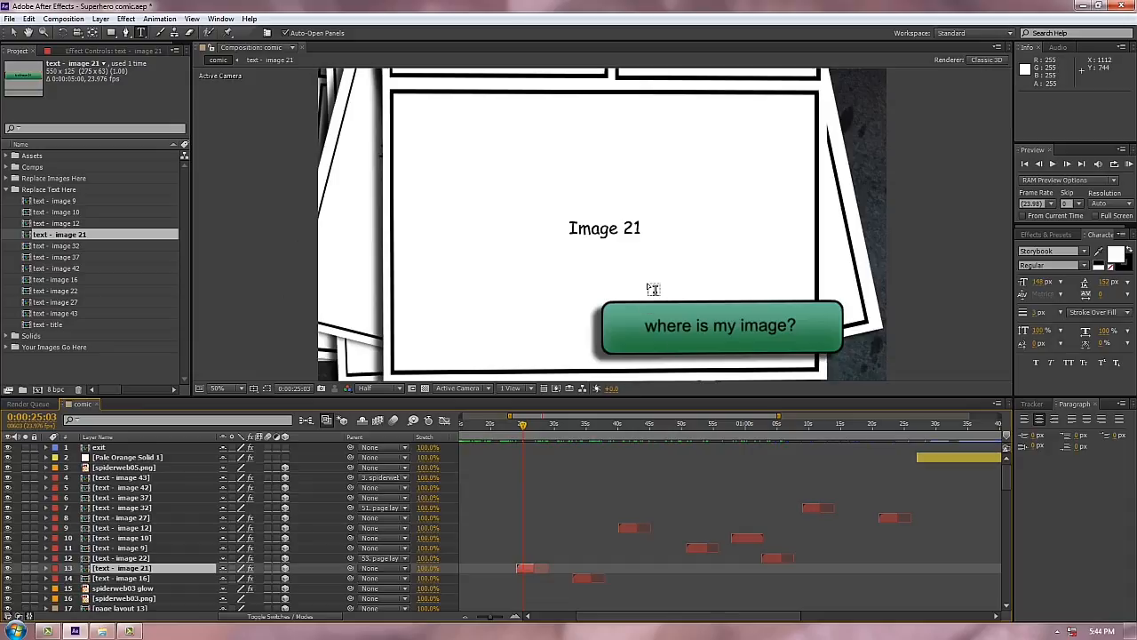
key(v)
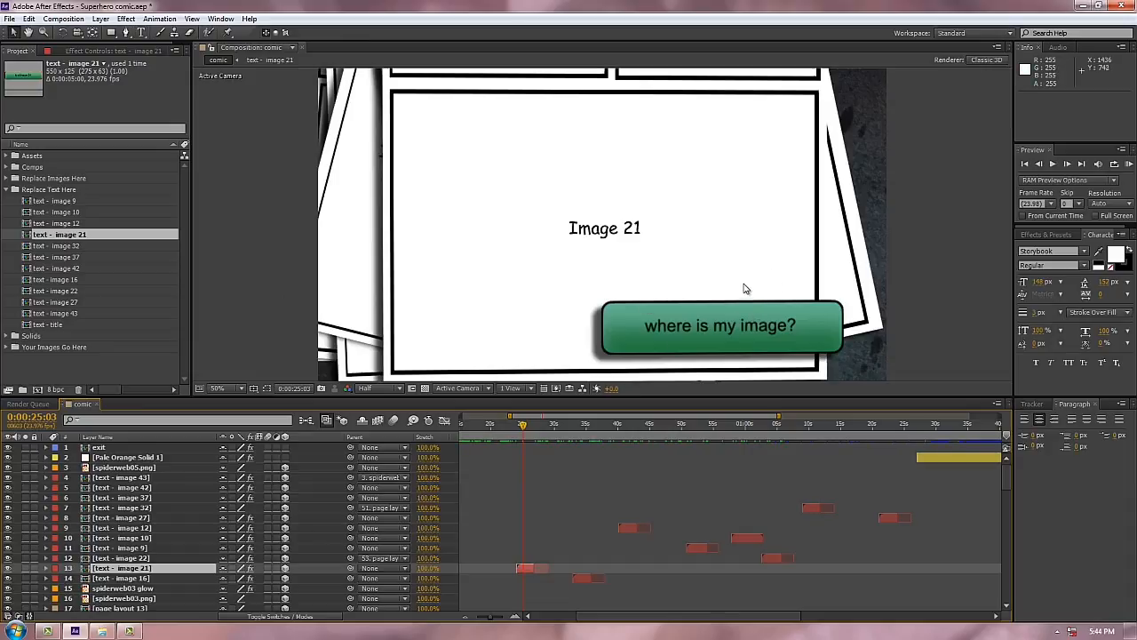
drag(744, 288, 642, 223)
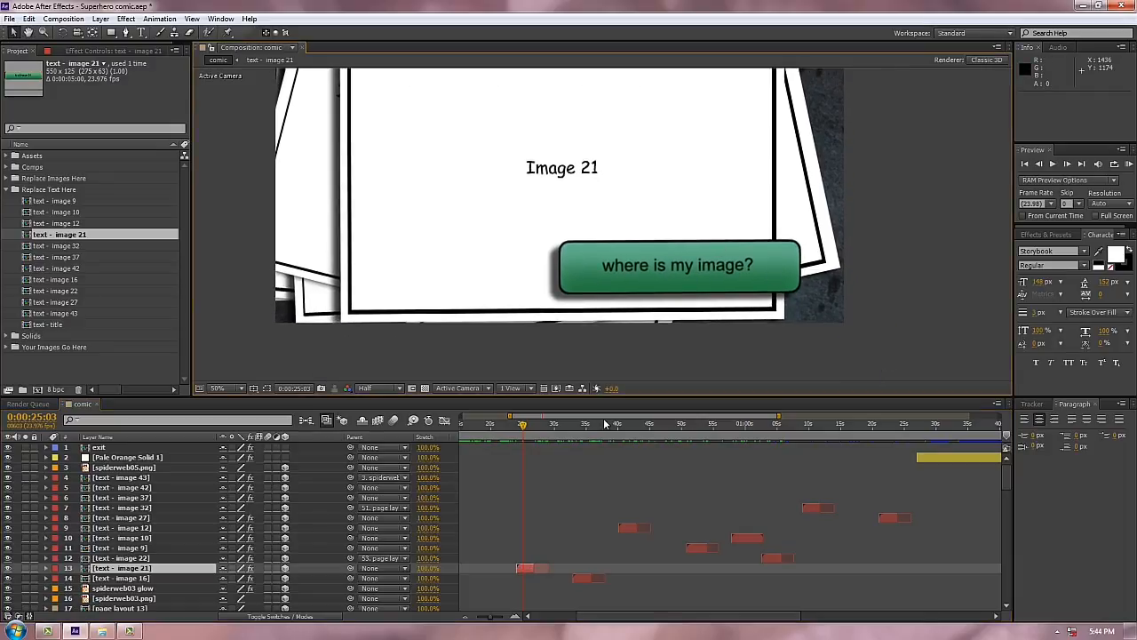
mouse_move(525, 431)
mouse_down()
mouse_move(538, 431)
mouse_move(521, 431)
mouse_up()
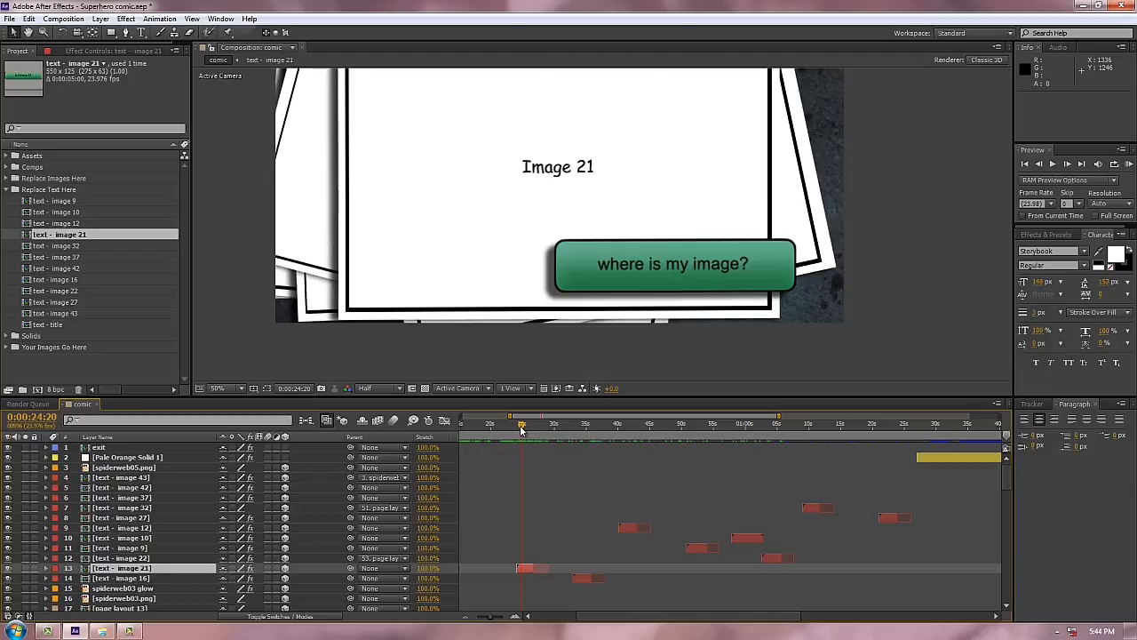
mouse_move(524, 433)
mouse_down()
mouse_move(583, 435)
mouse_move(526, 441)
mouse_up()
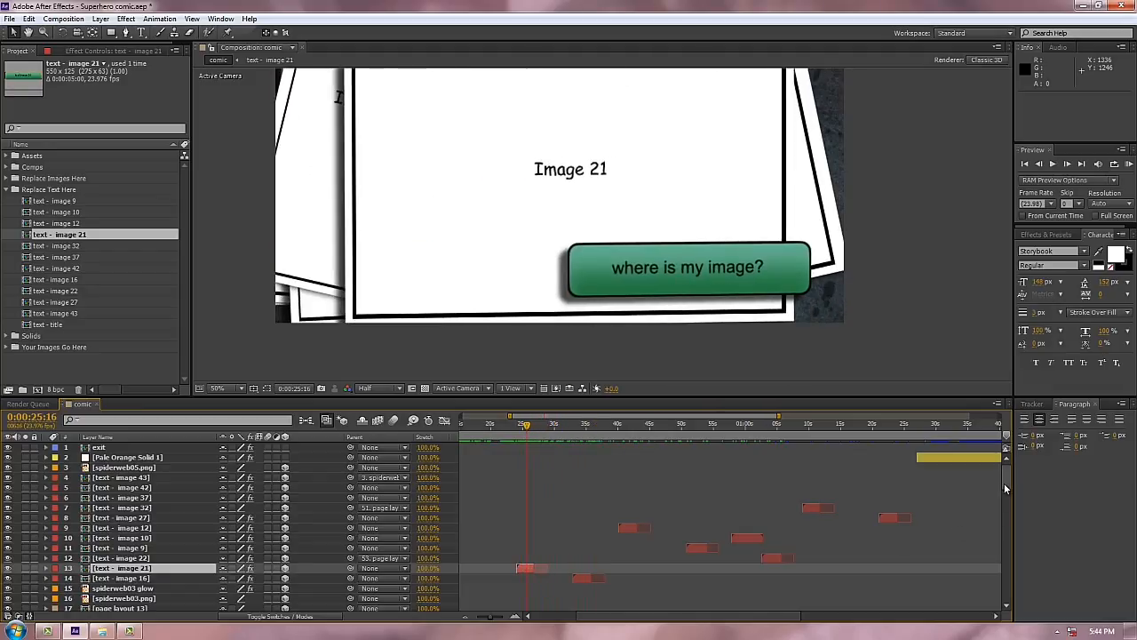
Select the title layer in the comic composition and open the text - title composition from the Replace Text Here folder
drag(1008, 490, 1010, 602)
drag(790, 620, 684, 631)
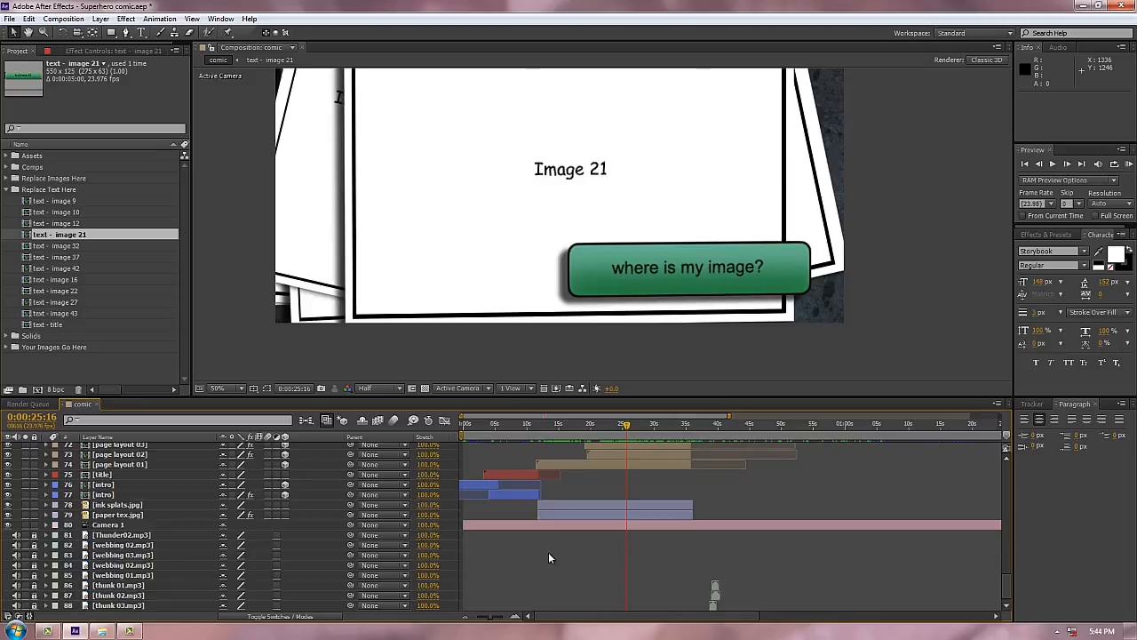
click(517, 475)
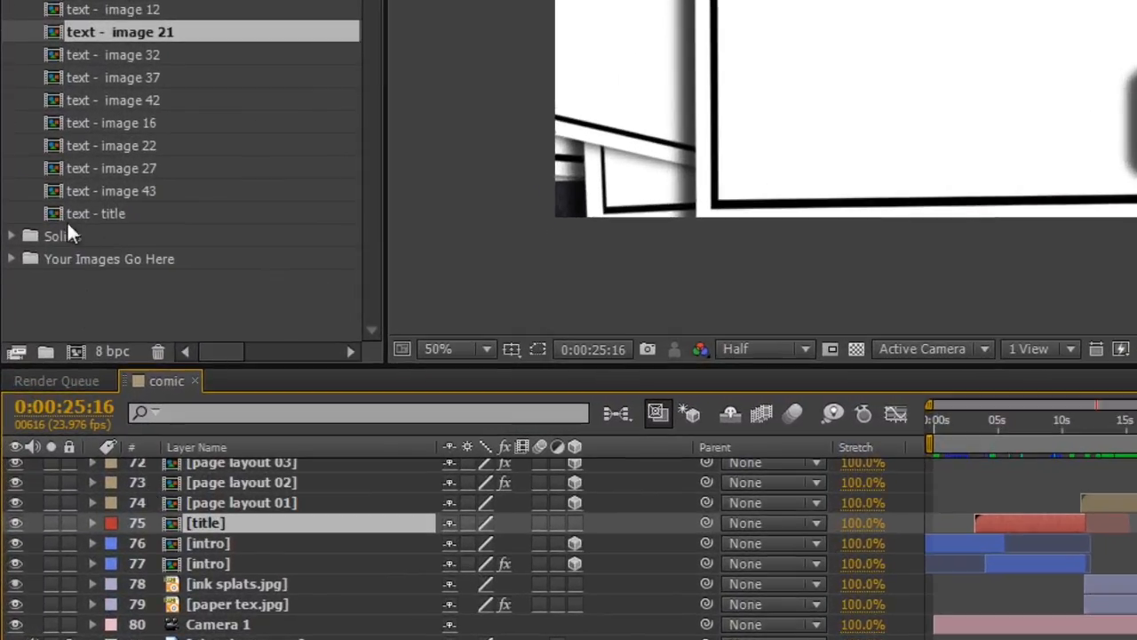
click(52, 214)
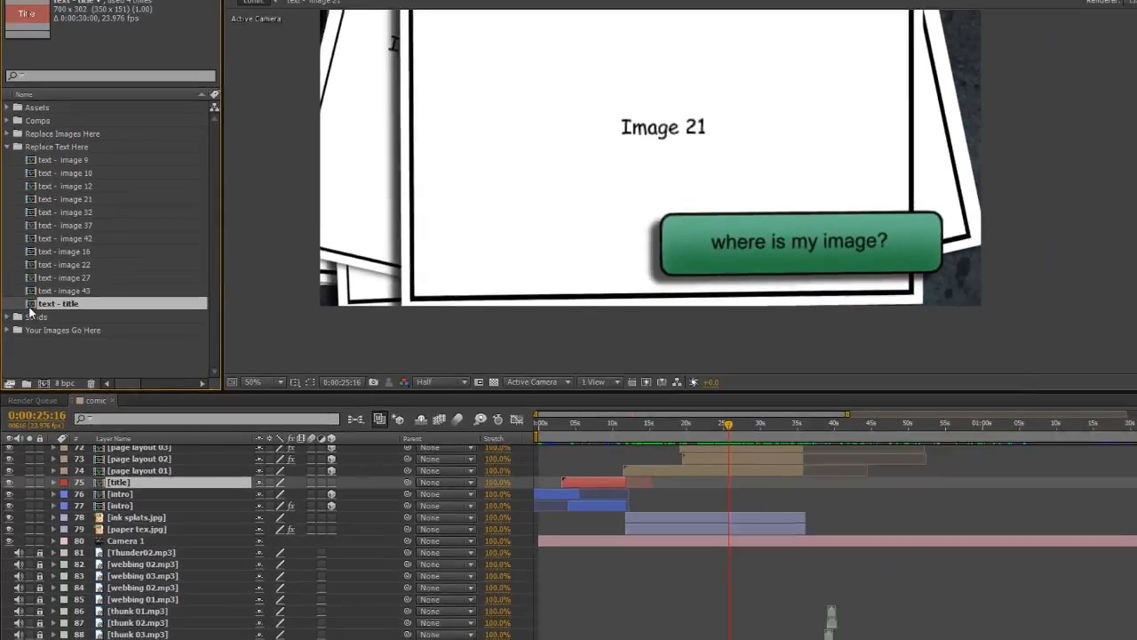
double_click(53, 220)
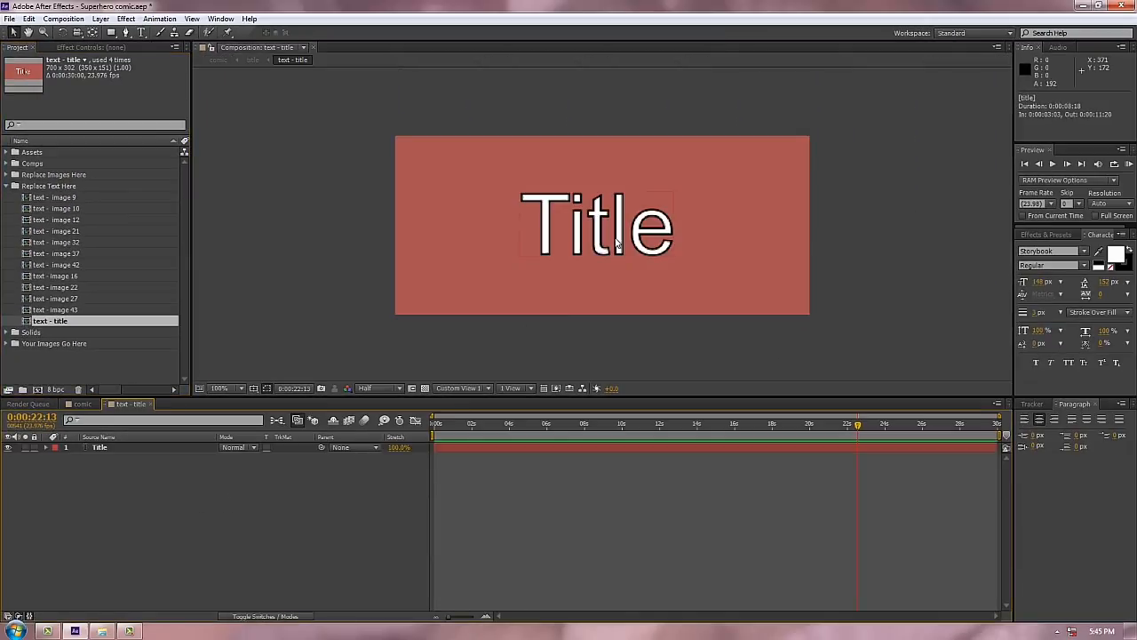
Replace the title text with "Amazing Title" on two lines and move it up to about 335, 129 so both lines fit the frame
double_click(101, 447)
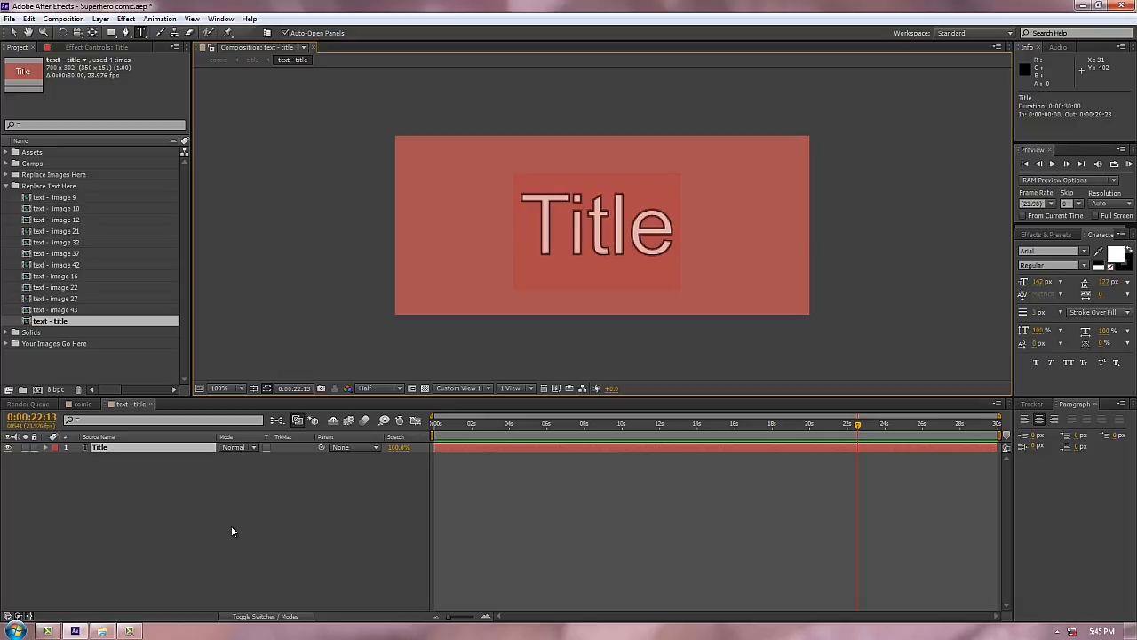
text(Amazing )
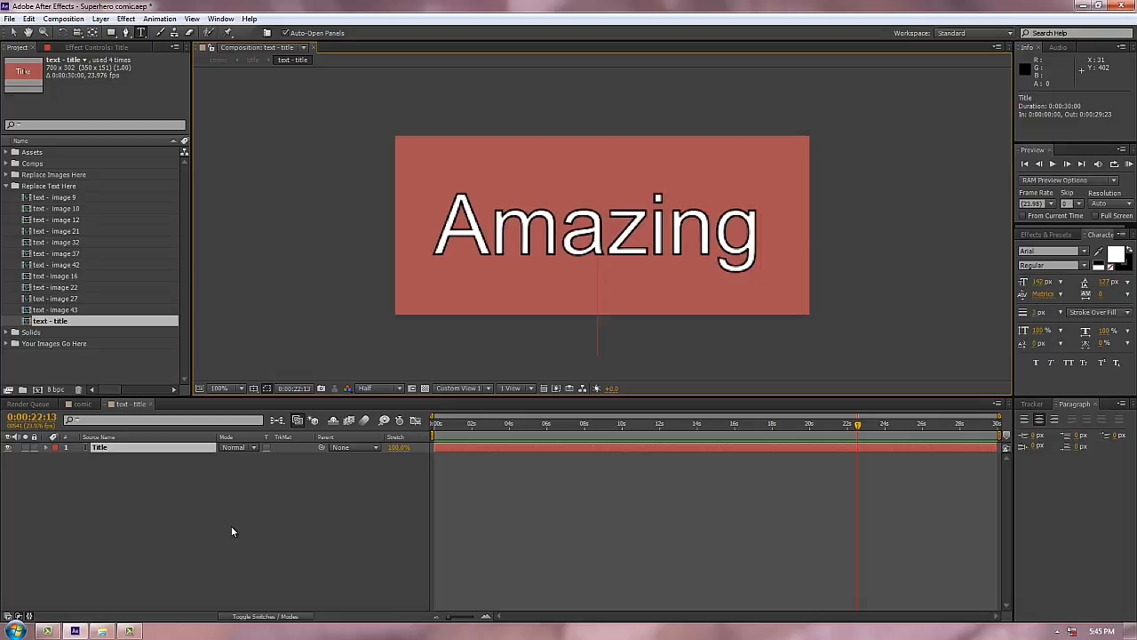
text(Titl)
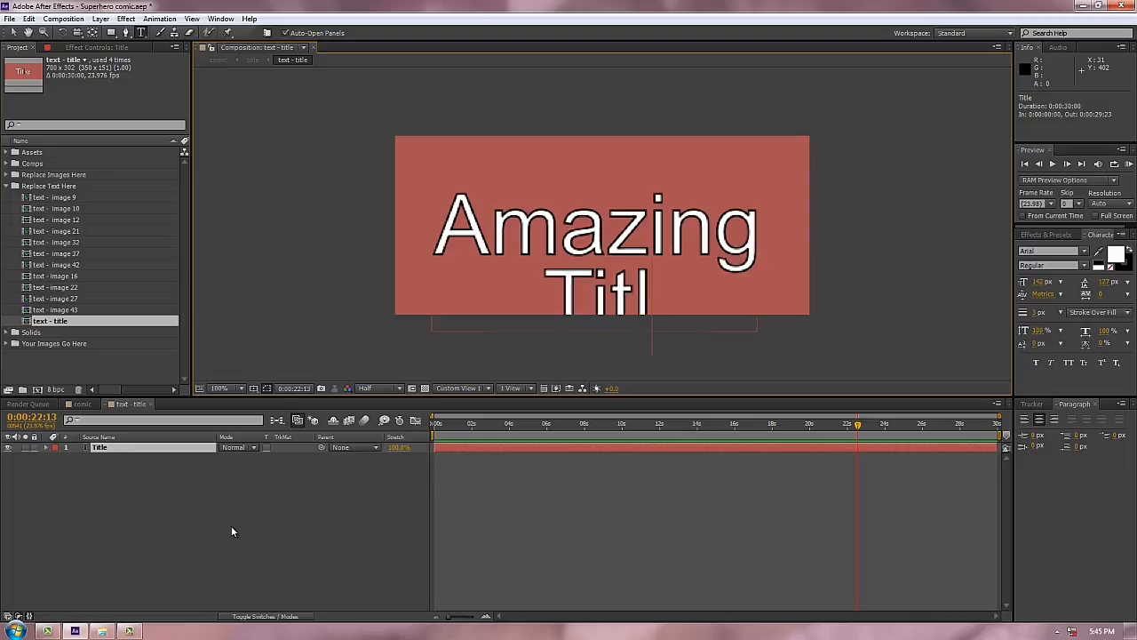
text(e)
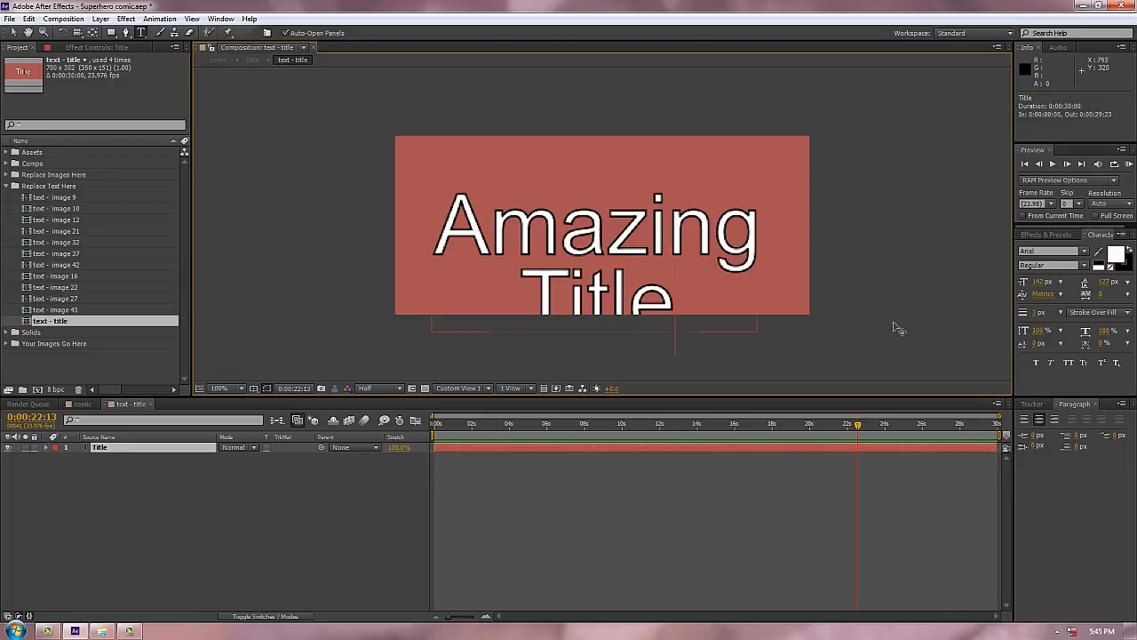
drag(896, 345, 891, 303)
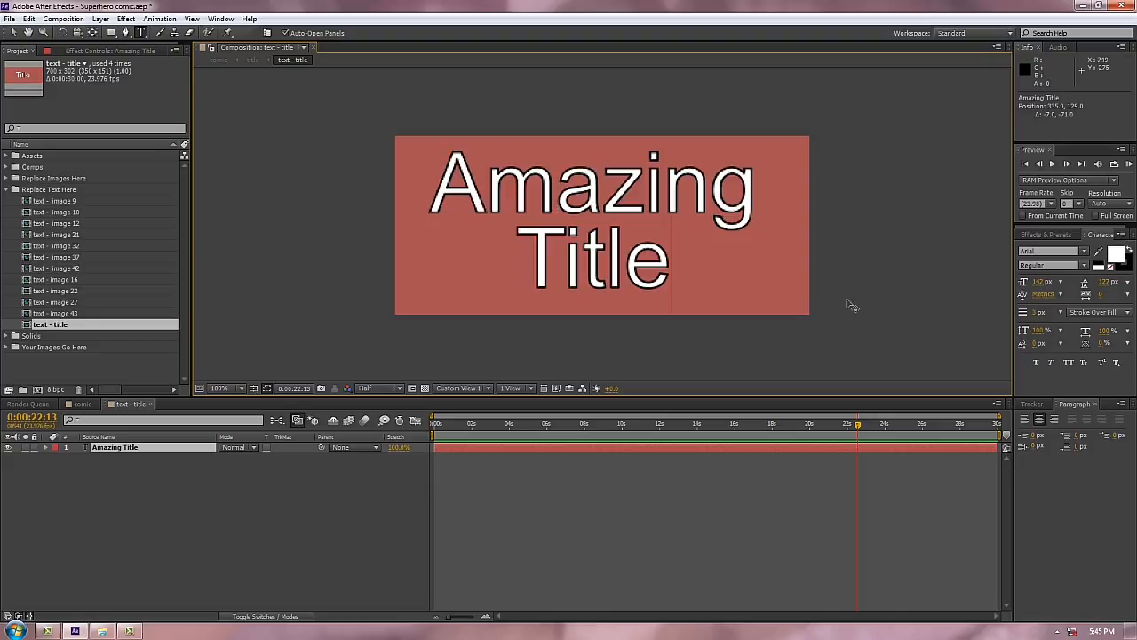
text(v)
key(BackSpace)
Return to the comic composition and scrub to 0:00:08:02 to check the title over the intro pages
click(84, 404)
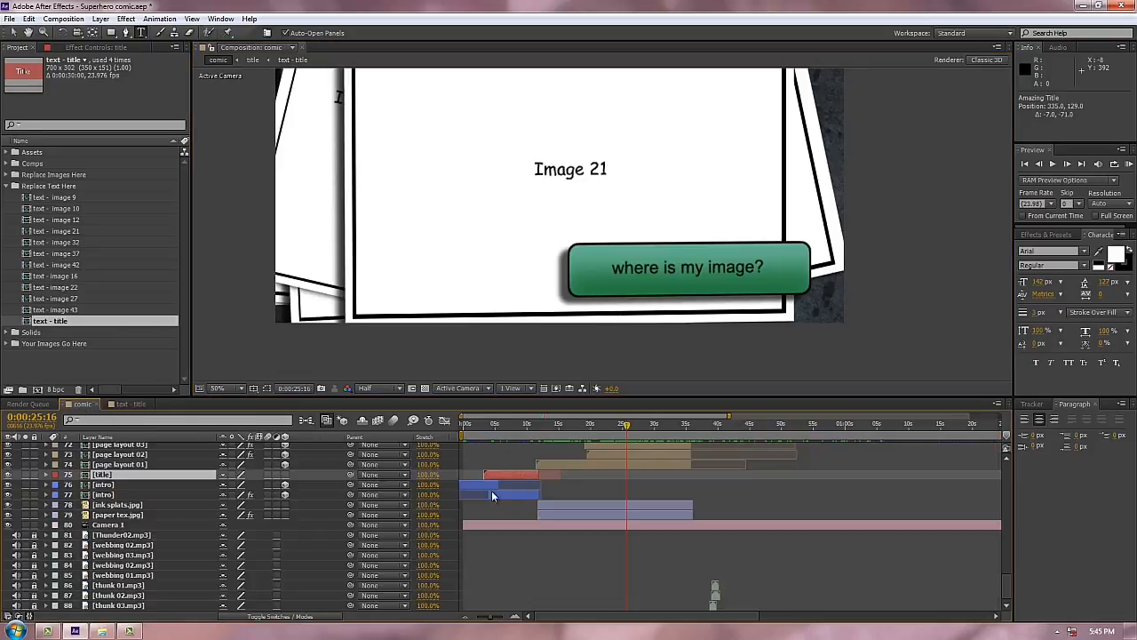
drag(481, 426, 515, 439)
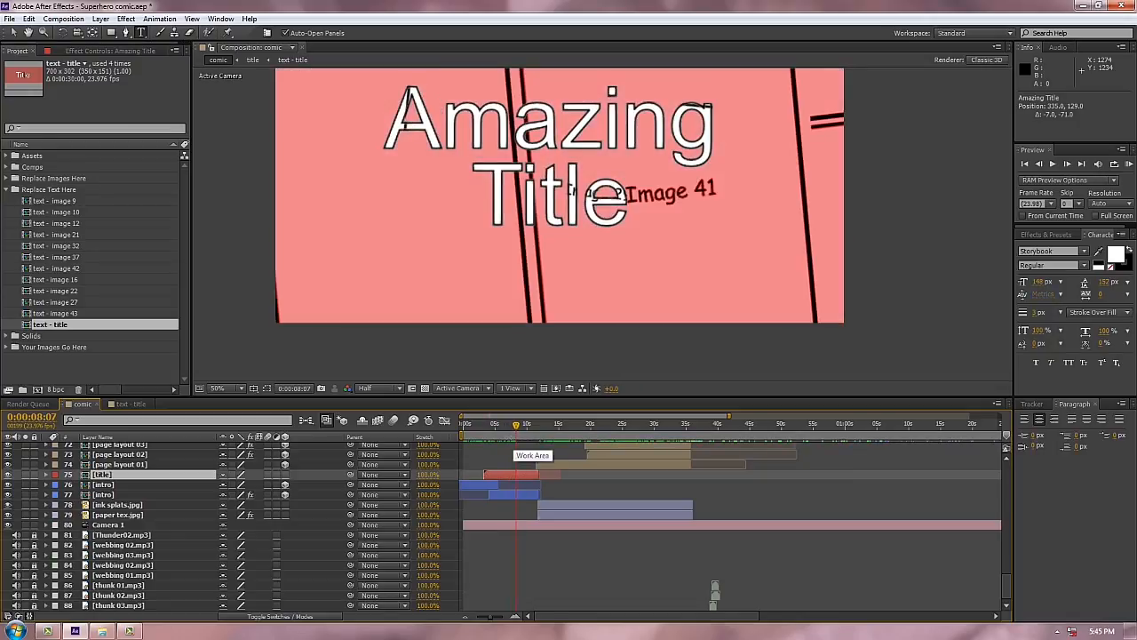
click(520, 425)
drag(520, 429, 515, 426)
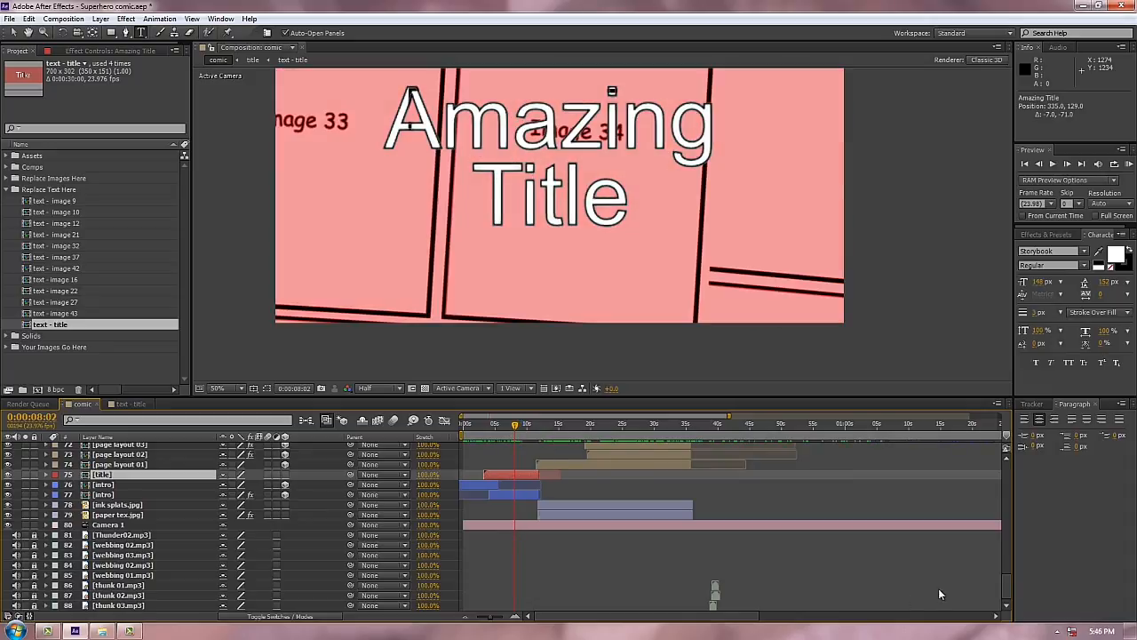
Scrub the comic composition past the image 12 and image 9 captions, stopping at 0:00:52:09 to examine the remaining text placeholders
drag(1006, 590, 1009, 457)
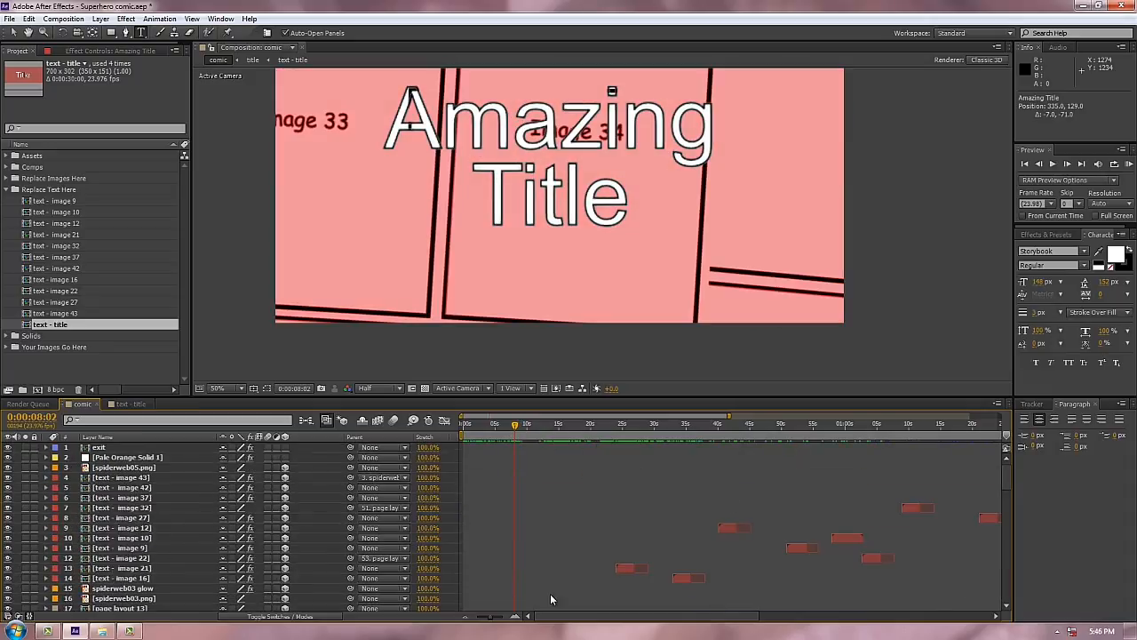
drag(546, 622, 589, 619)
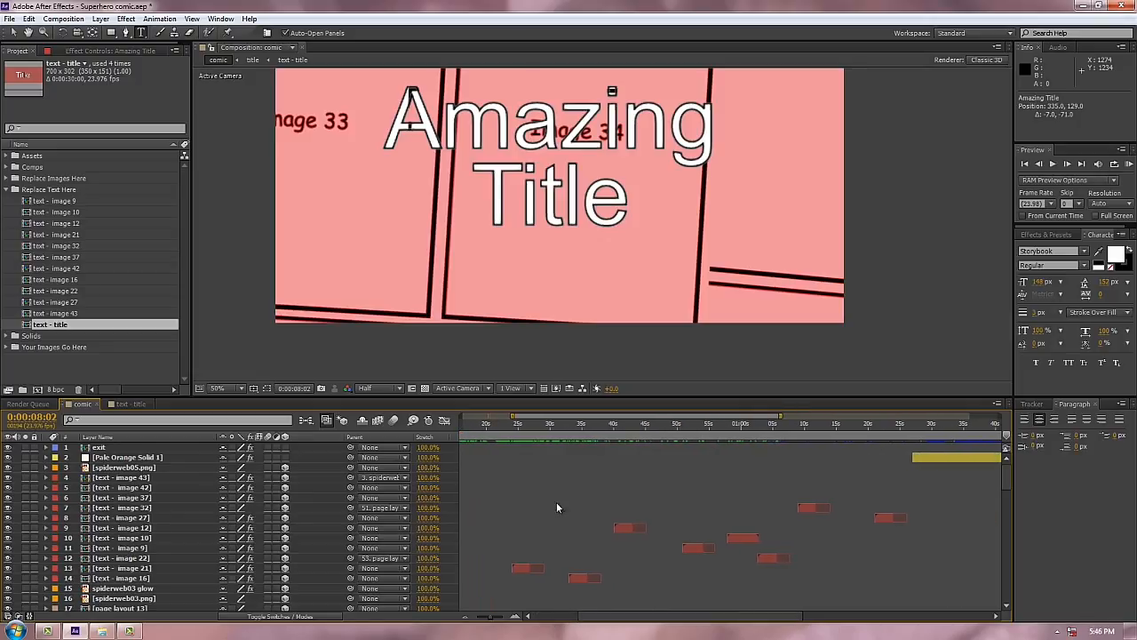
drag(510, 423, 620, 436)
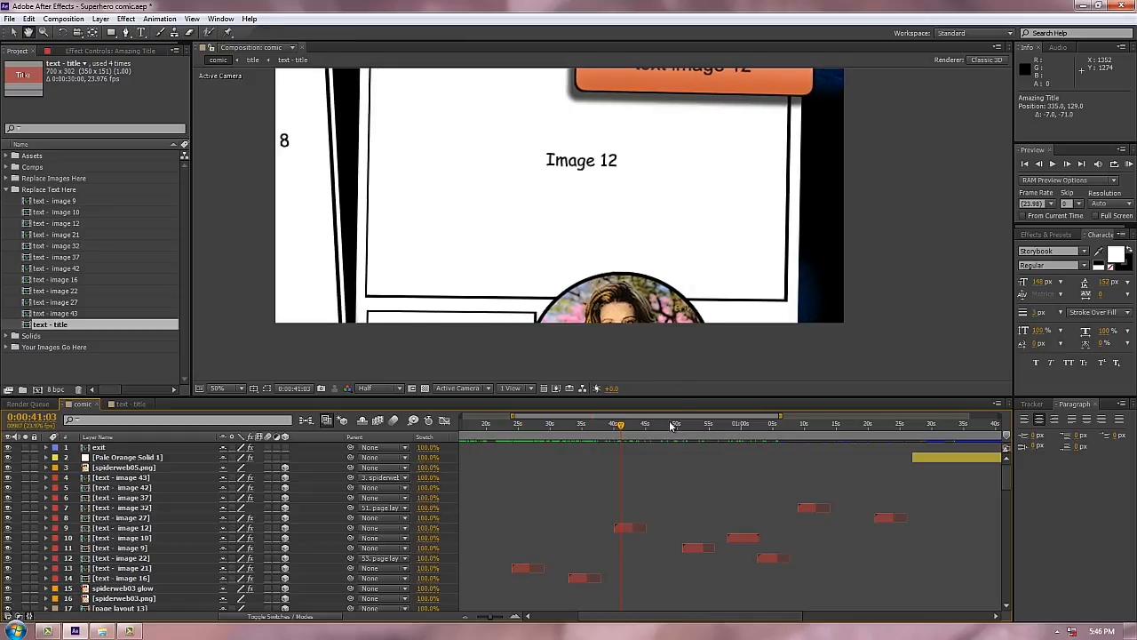
drag(627, 430, 699, 440)
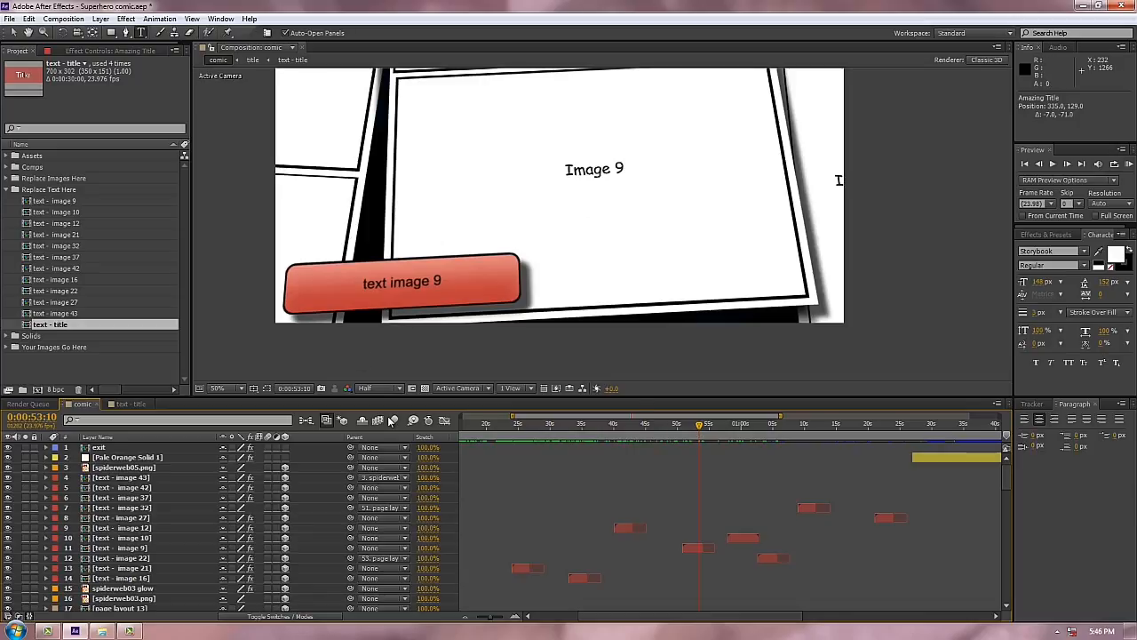
key(v)
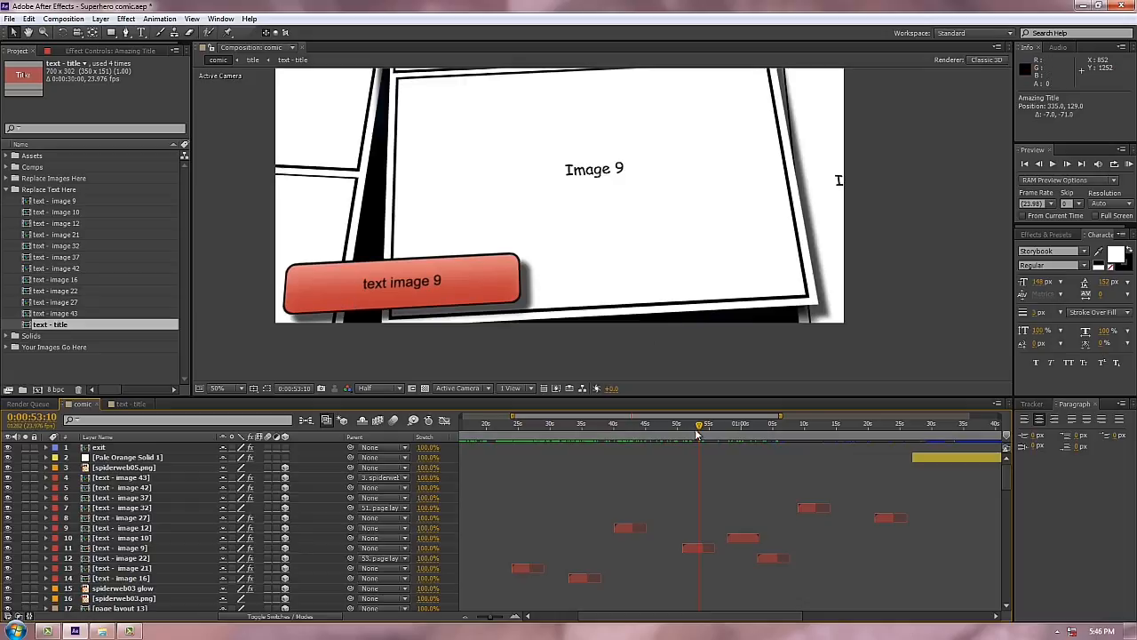
drag(698, 432, 692, 430)
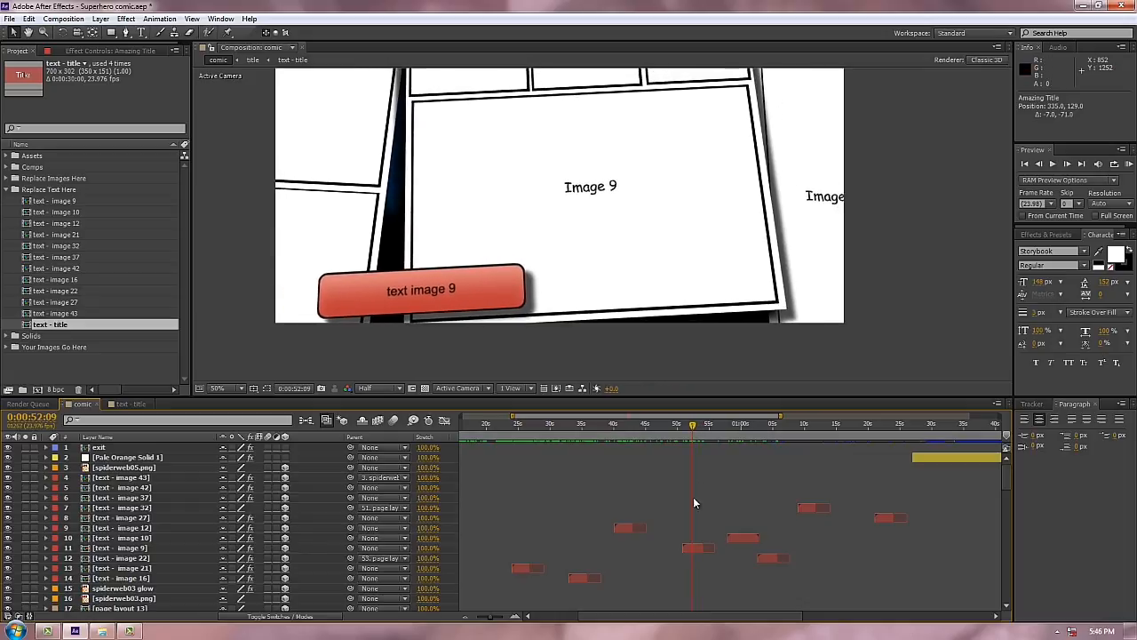
Hide the text - image 9 caption layer near 0:00:52:07 to preview the panel without it, and make it visible again
click(687, 545)
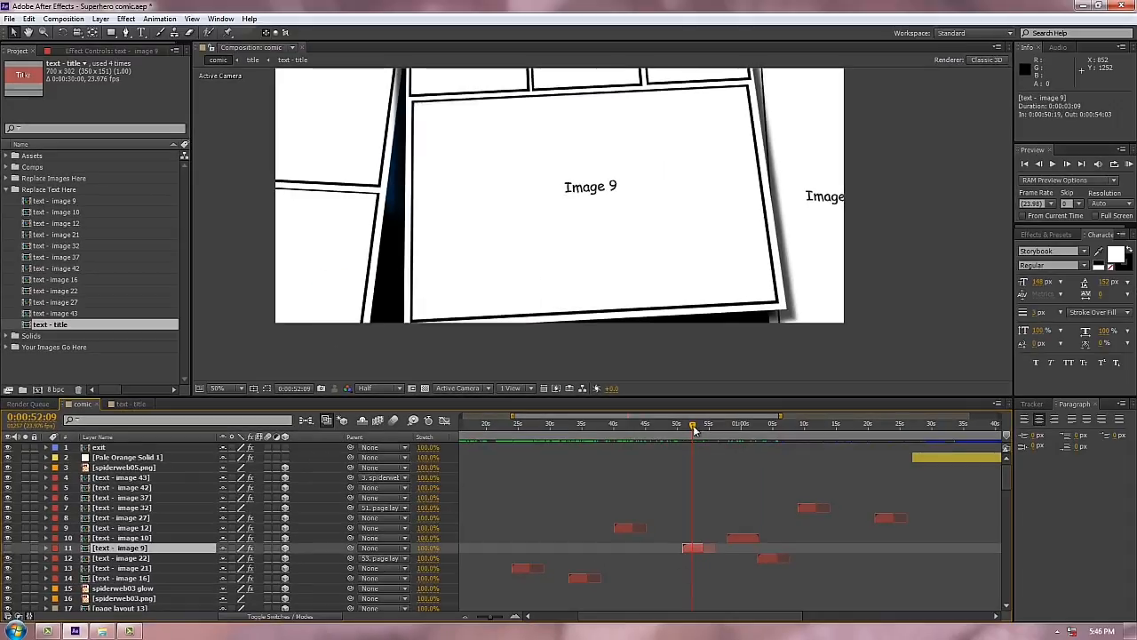
mouse_move(694, 428)
mouse_down()
mouse_move(716, 427)
mouse_move(693, 428)
mouse_up()
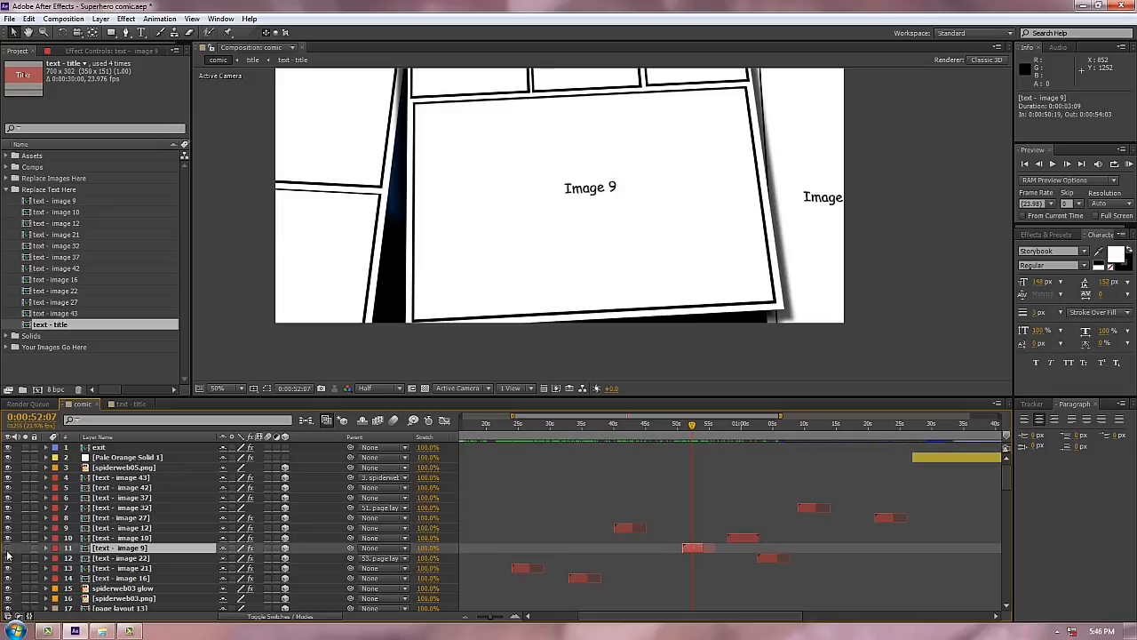
click(8, 548)
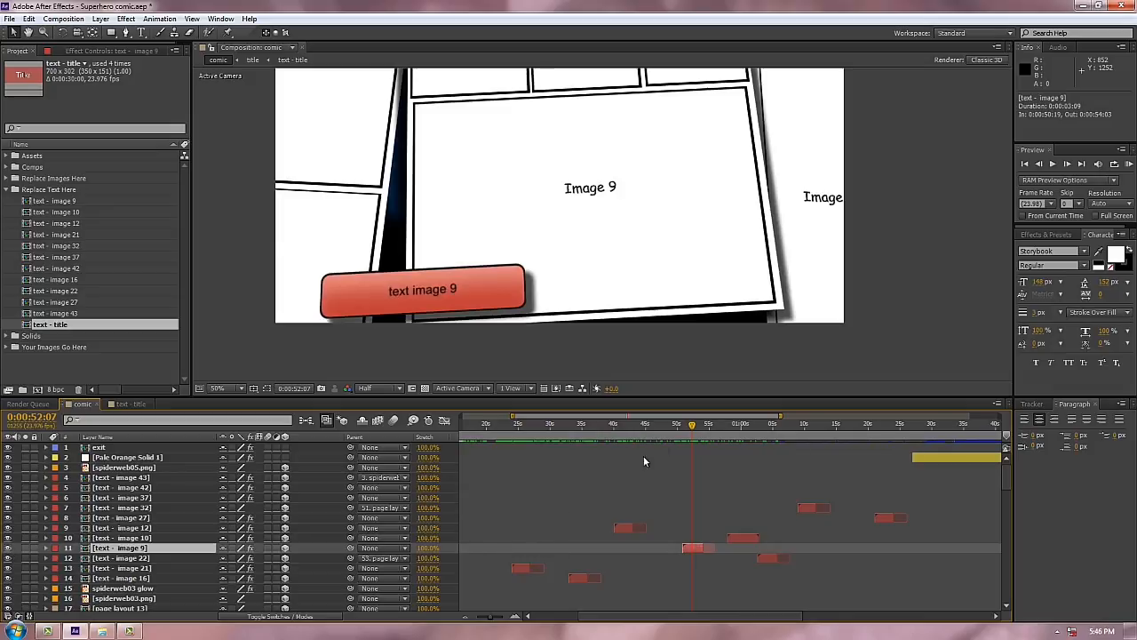
drag(692, 432, 691, 432)
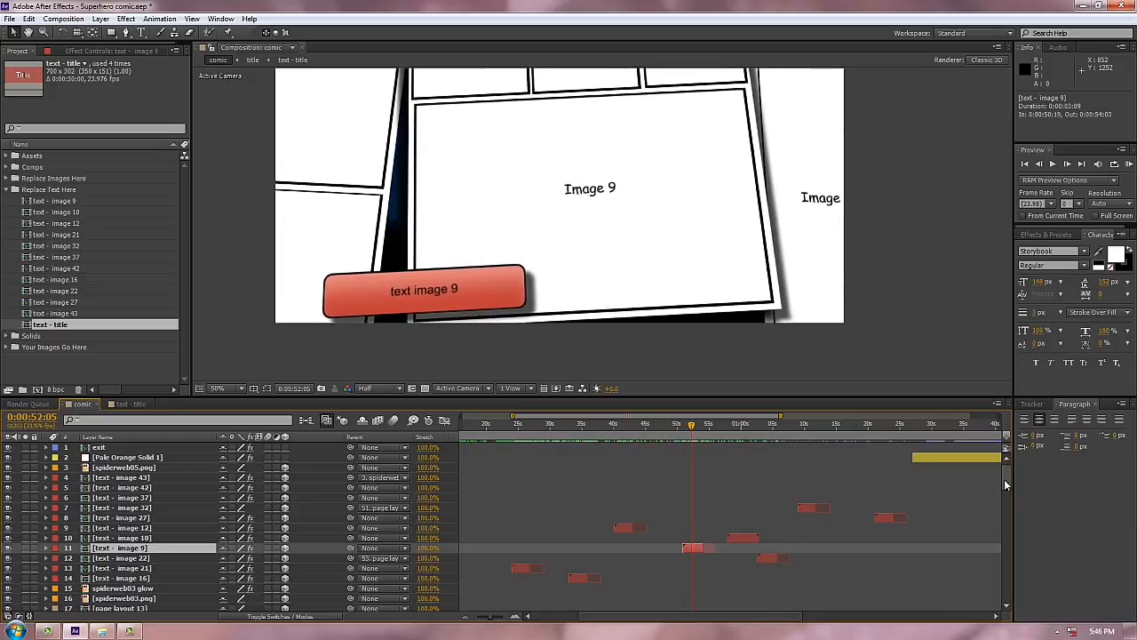
Hide the title layer around 0:00:07:04 in the comic composition to check the intro without it, and show it again
drag(1004, 478, 1004, 613)
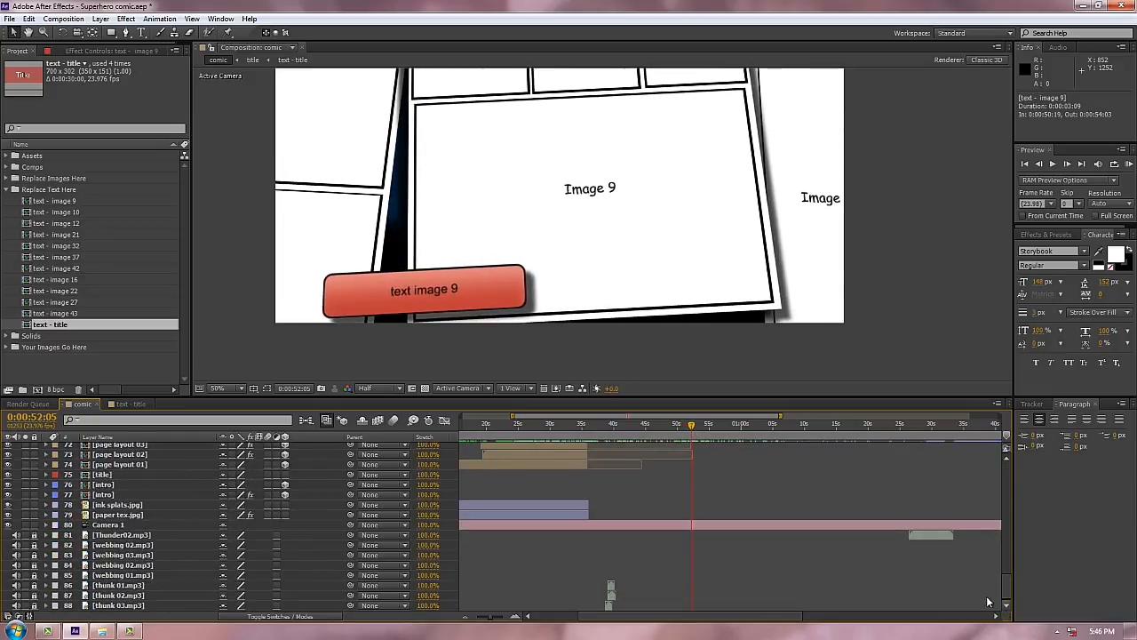
drag(712, 616, 587, 616)
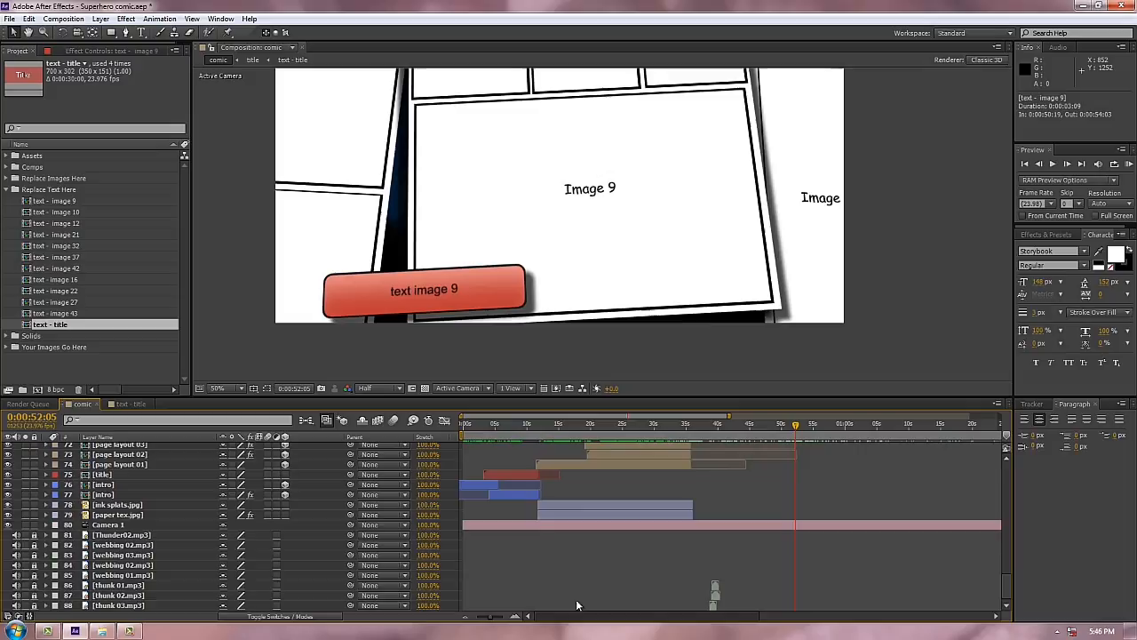
click(508, 423)
click(501, 476)
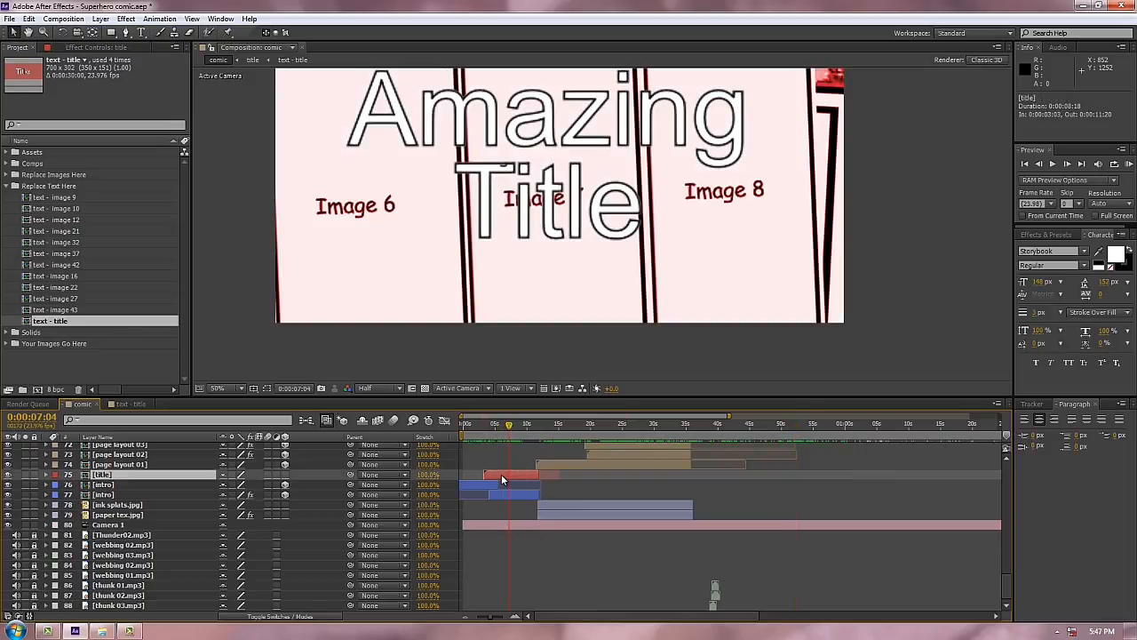
click(8, 475)
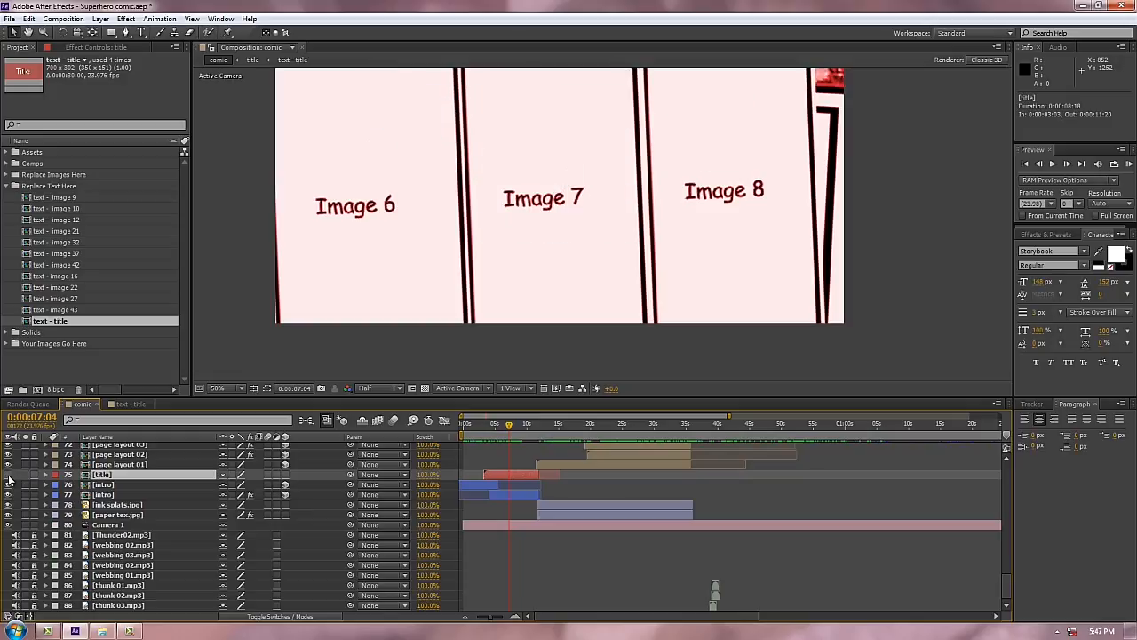
mouse_move(511, 429)
mouse_down()
mouse_move(487, 426)
mouse_move(542, 427)
mouse_move(496, 427)
mouse_move(533, 427)
mouse_move(511, 427)
mouse_up()
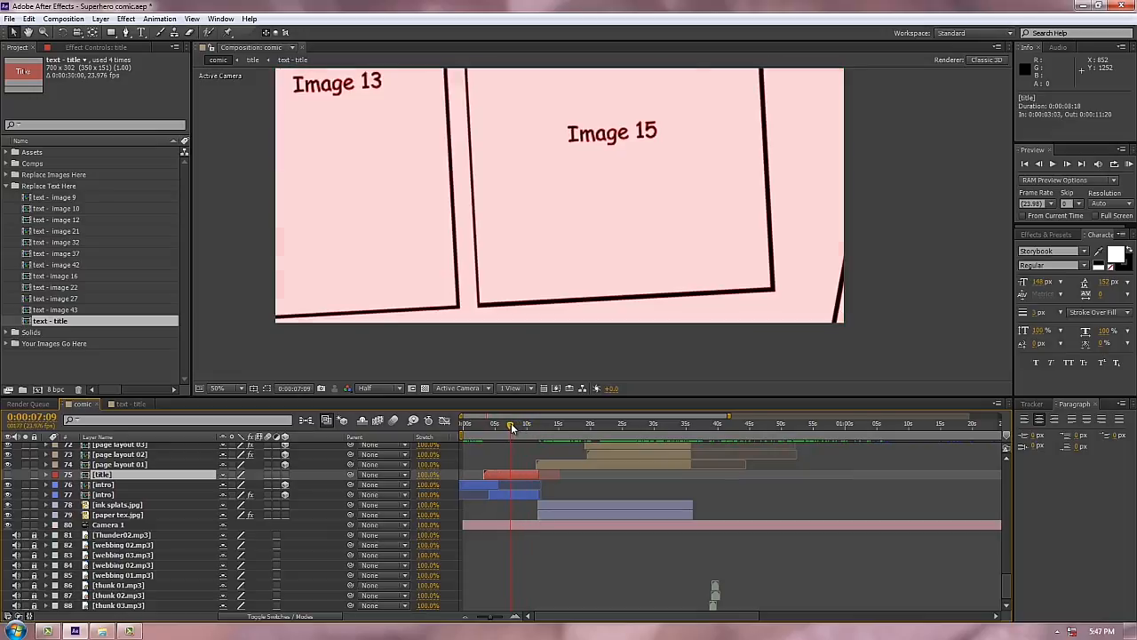
click(8, 475)
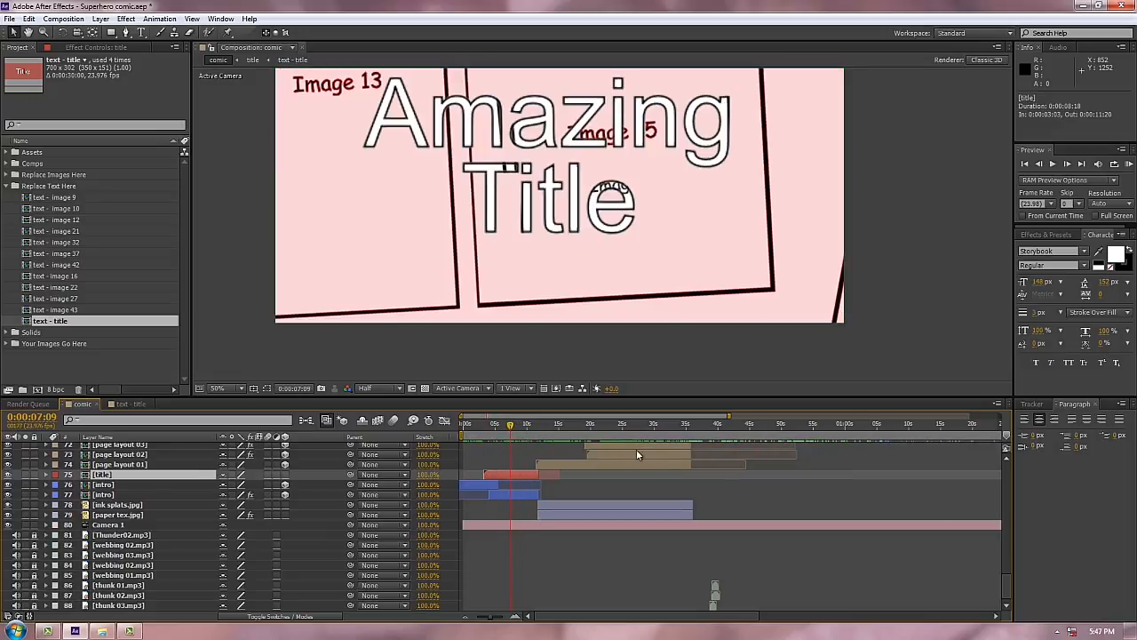
mouse_move(511, 422)
mouse_down()
mouse_move(532, 427)
mouse_move(512, 425)
mouse_up()
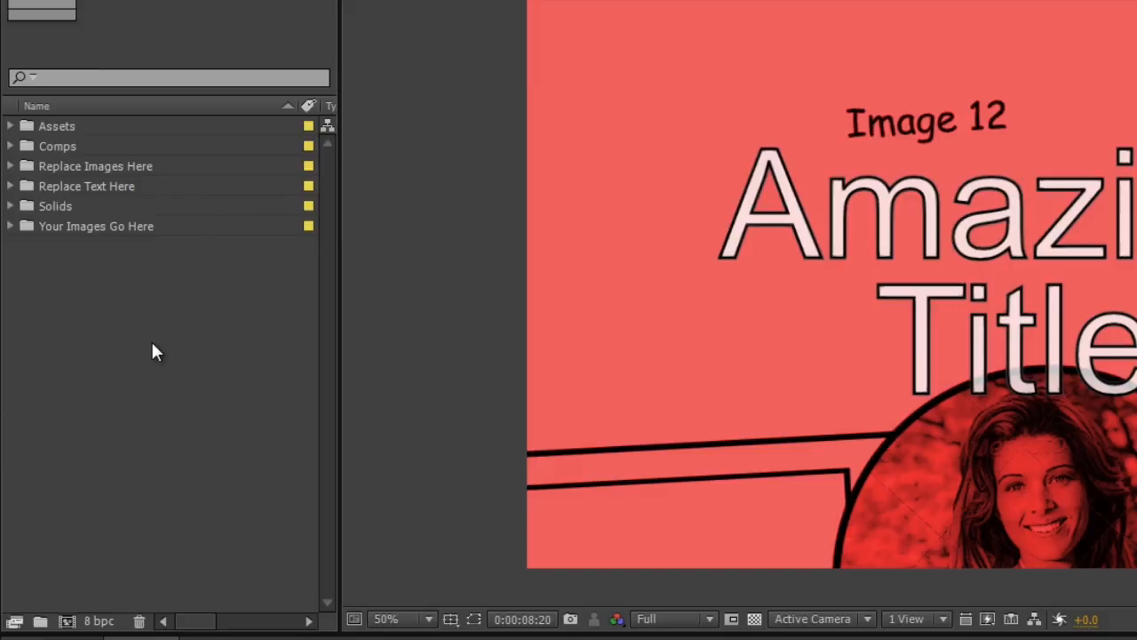
Open the page layout 01 composition from the Comps folder and view its photo panels at 0:00:01:09
click(11, 146)
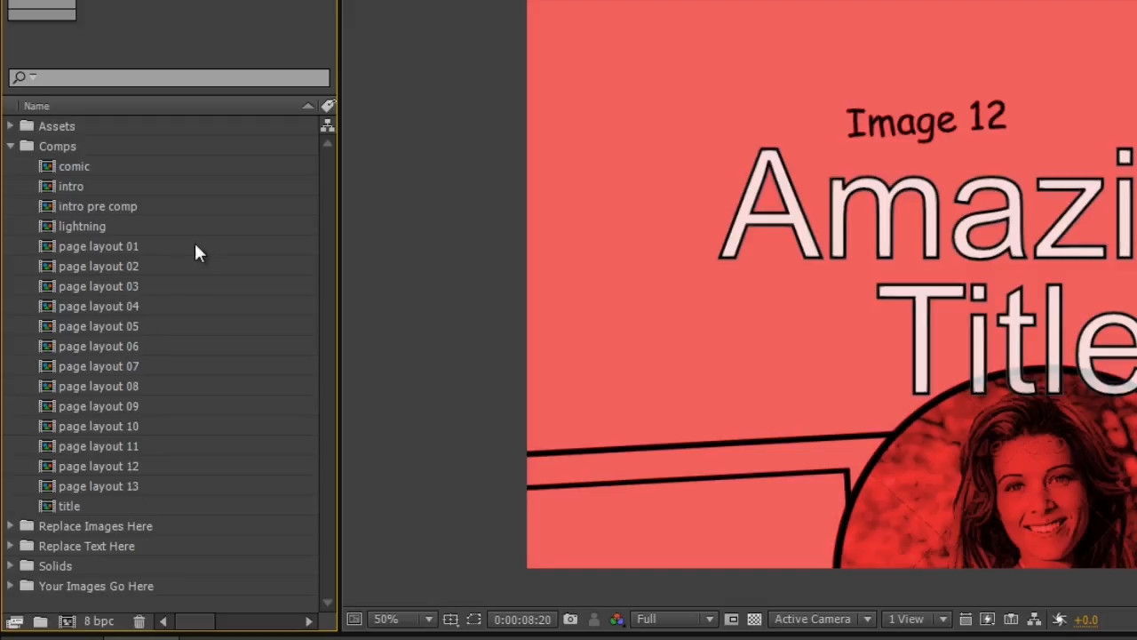
click(50, 249)
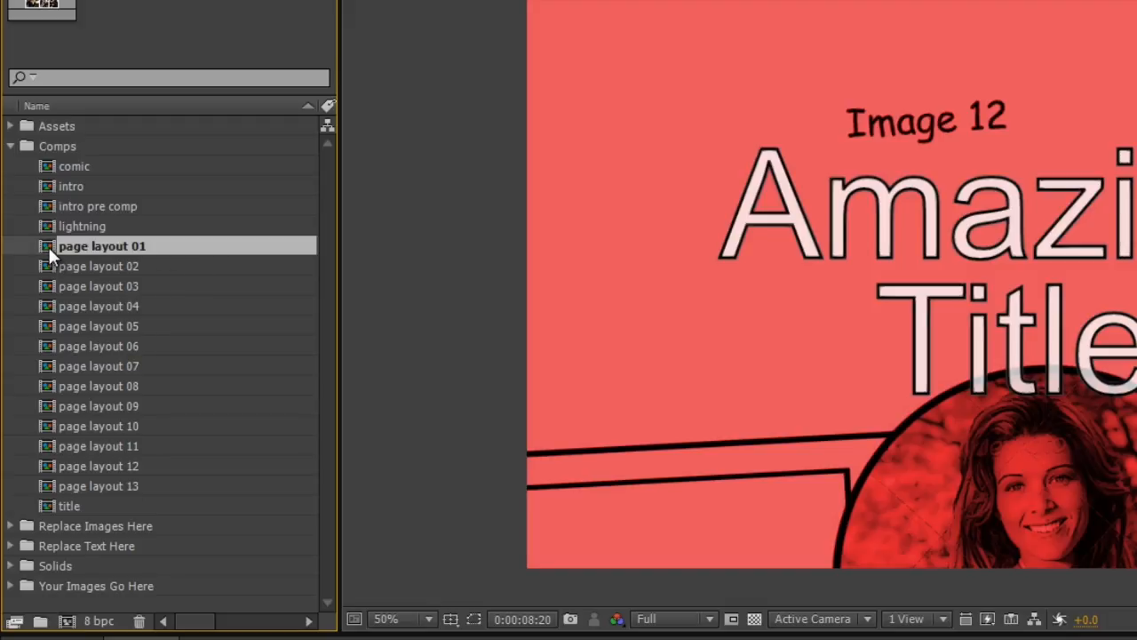
double_click(48, 245)
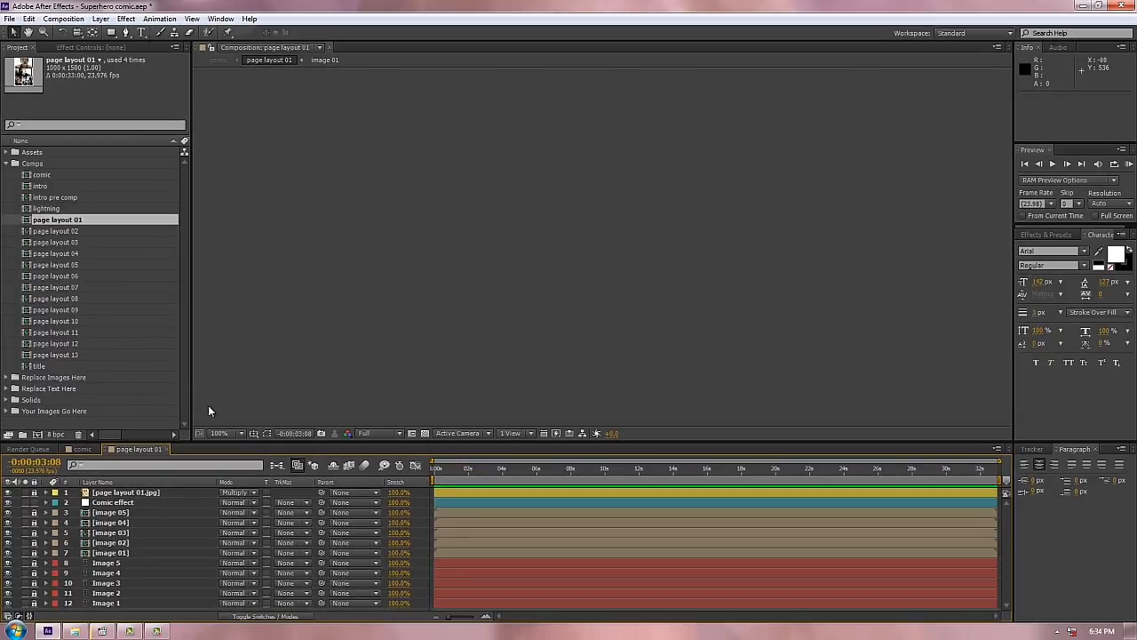
click(458, 468)
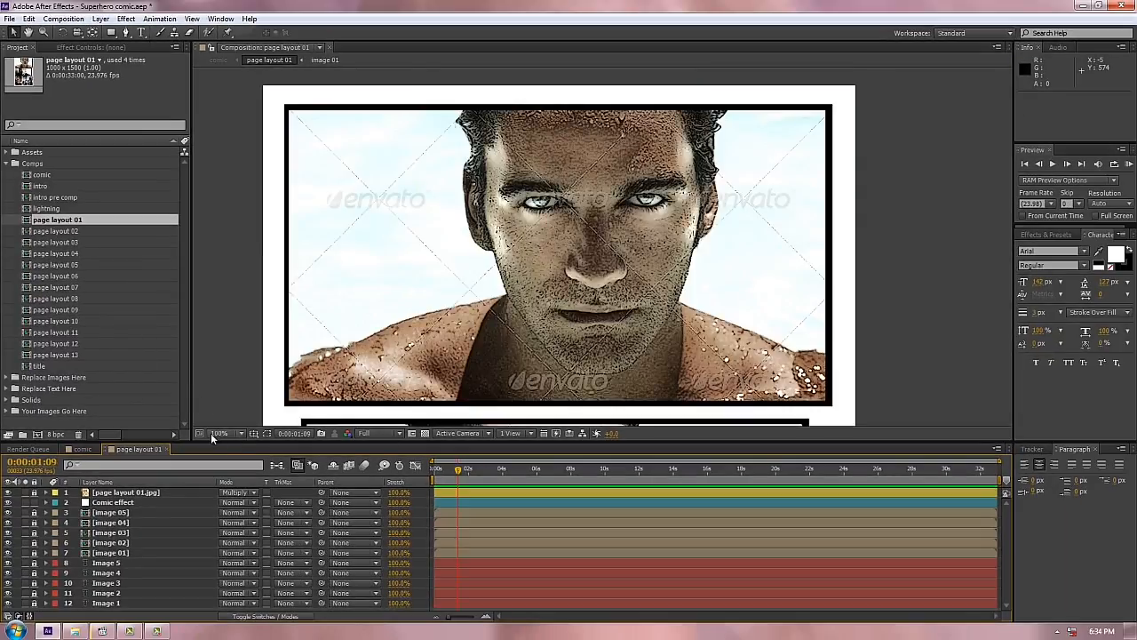
scroll(577, 260, down, 2)
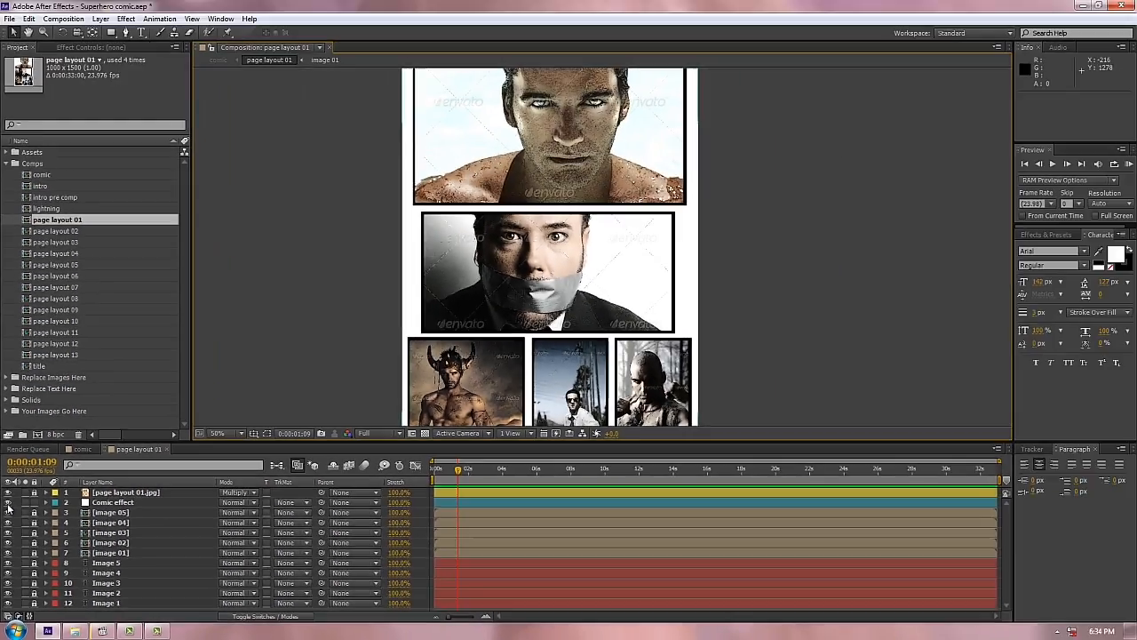
Turn off the Comic effect layer in page layout 01 and inspect the photo panels at 100% without the effect
click(7, 502)
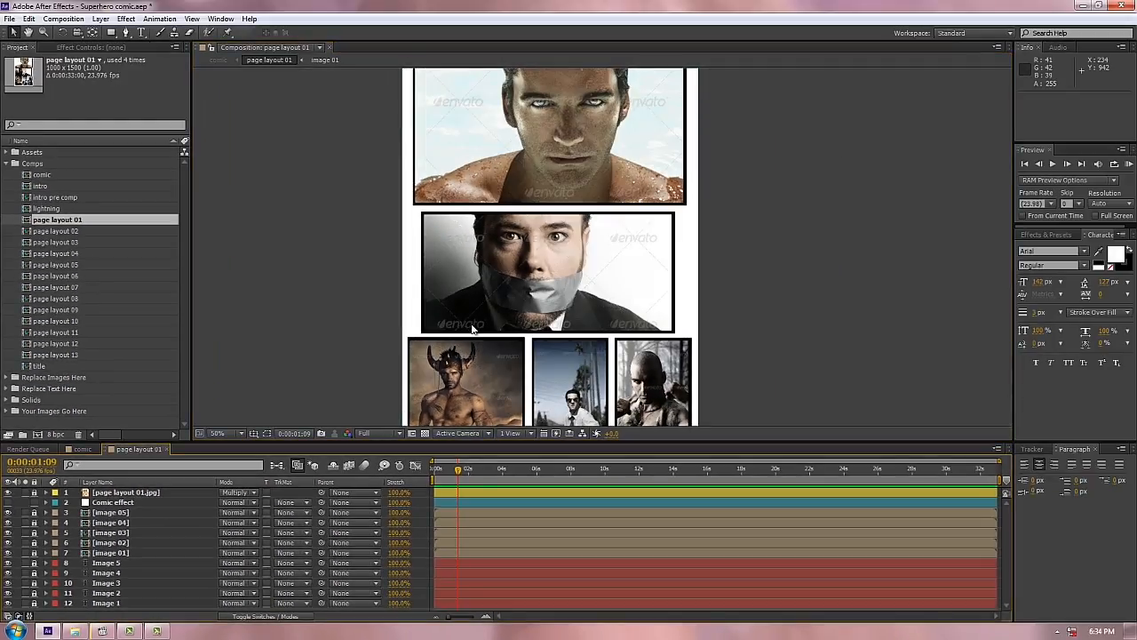
key(slash)
key(h)
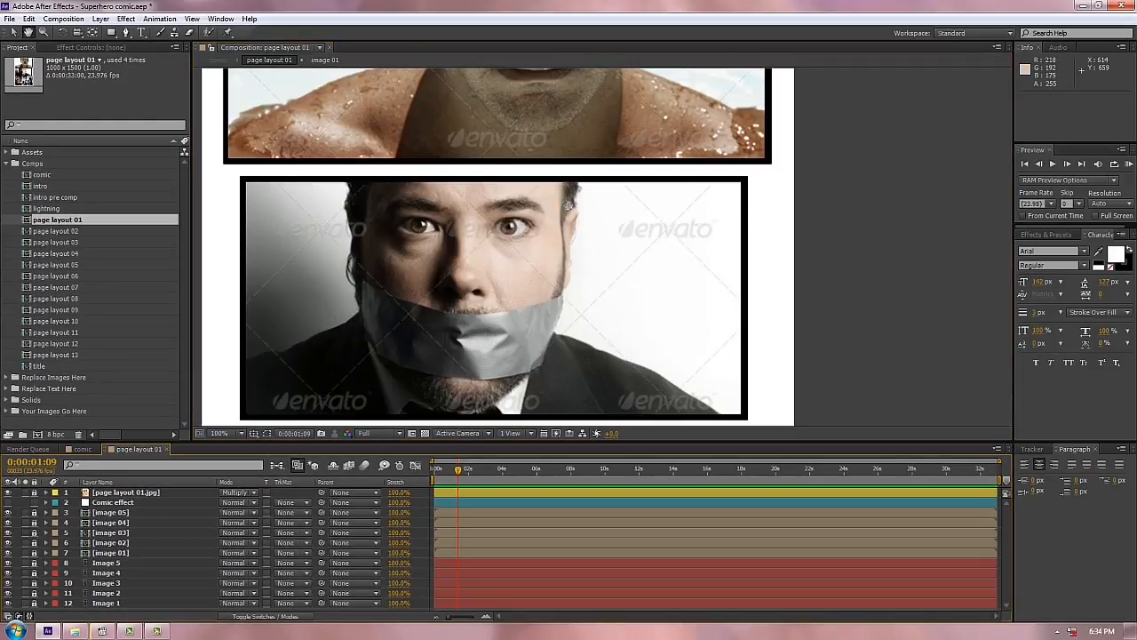
drag(569, 205, 573, 320)
scroll(573, 320, down, 10)
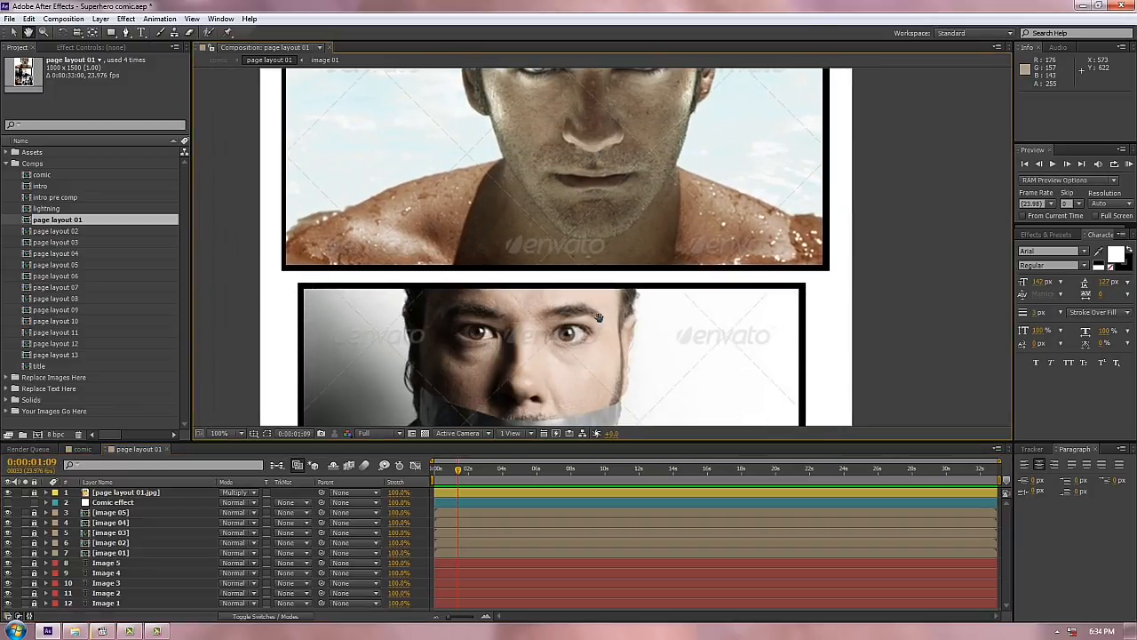
scroll(622, 217, up, 5)
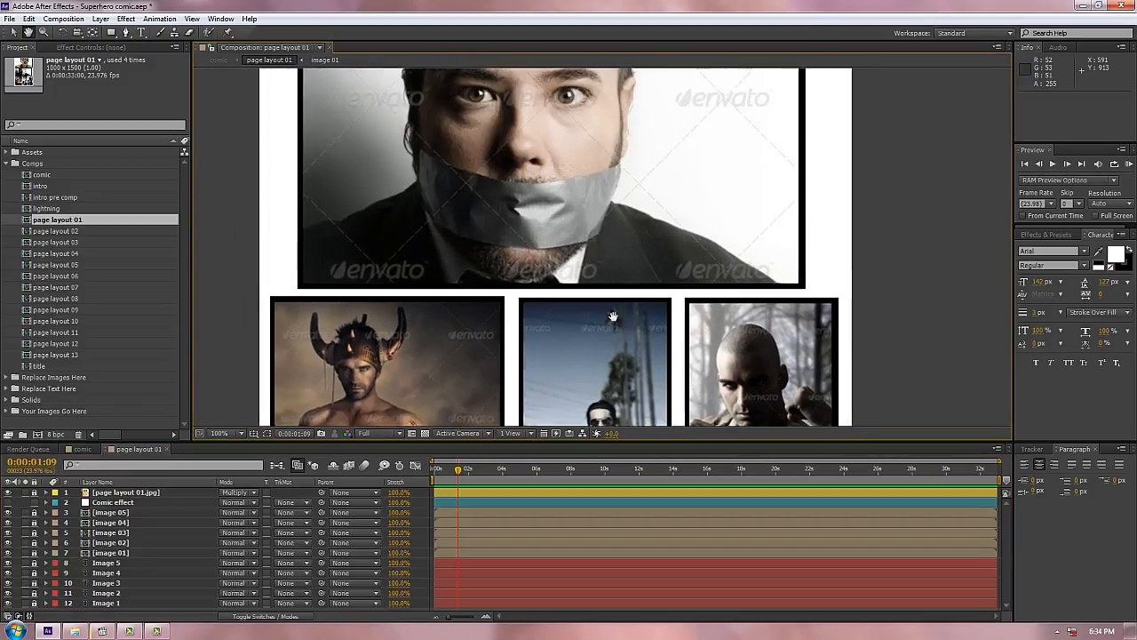
Return to the comic composition and examine the lower page layout 01 panels without the comic effect, from 0:00:16:14 to 0:00:16:07
click(84, 451)
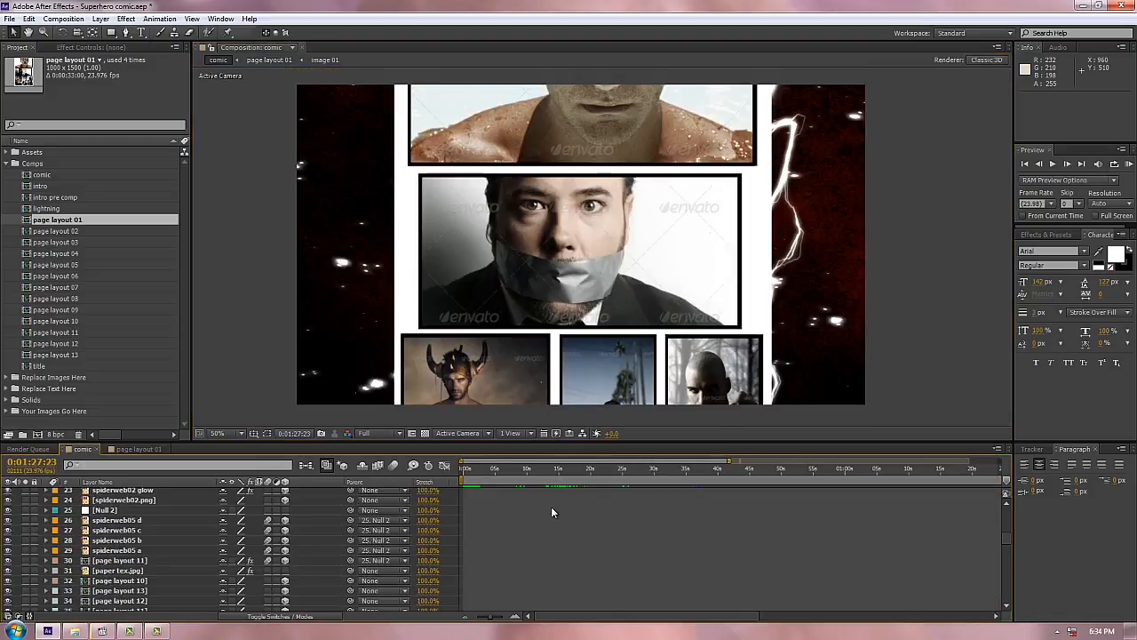
click(507, 471)
drag(556, 474, 569, 472)
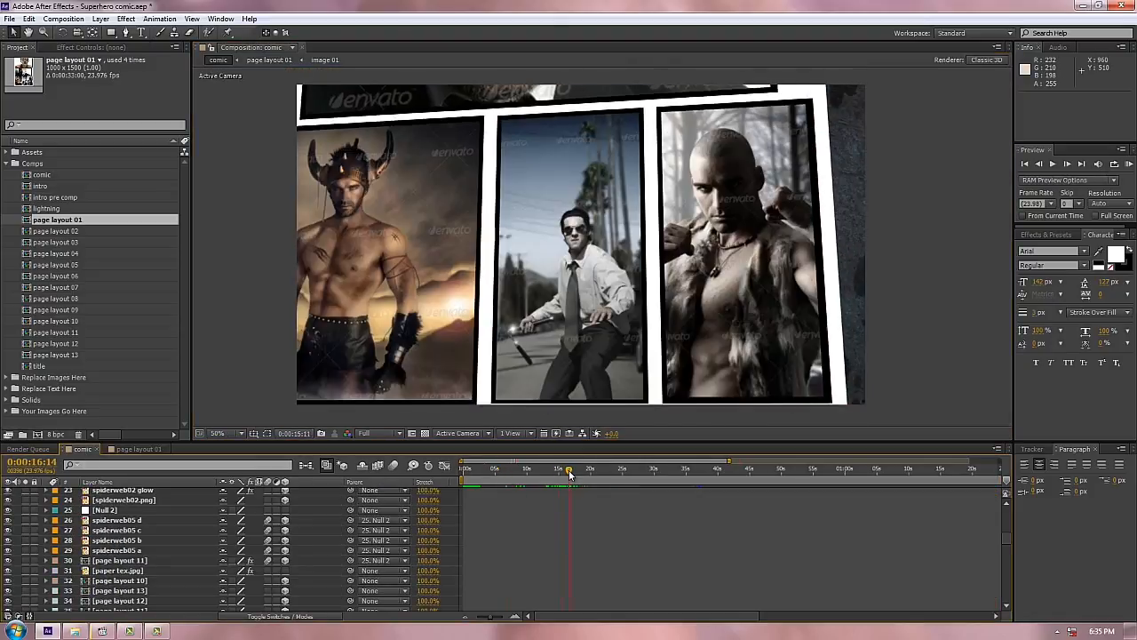
drag(508, 165, 551, 241)
key(period)
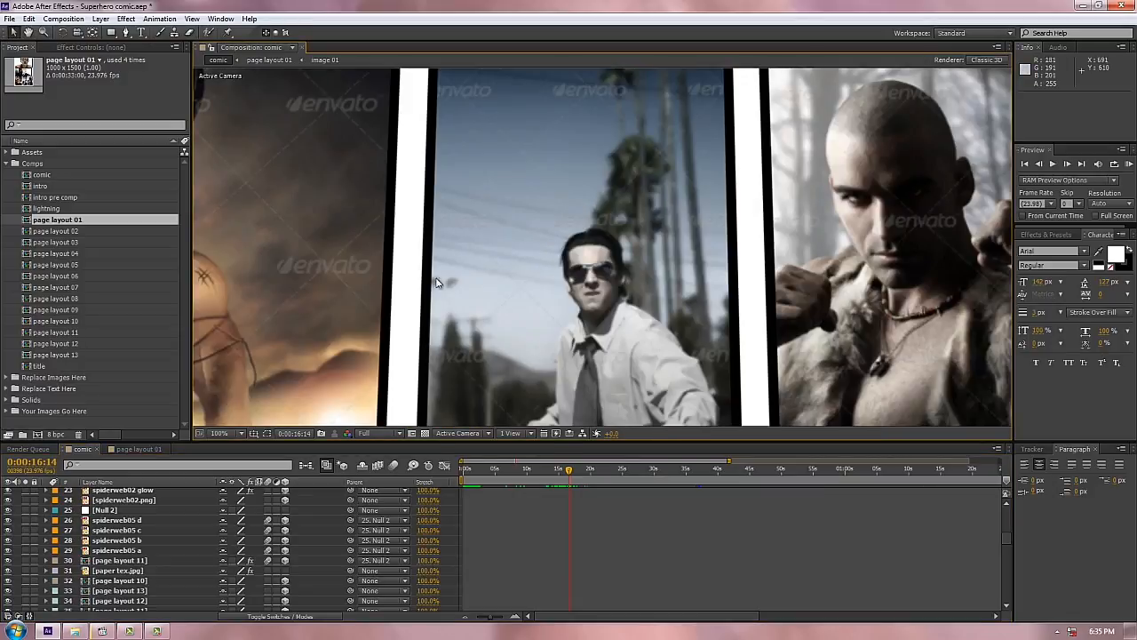
key(comma)
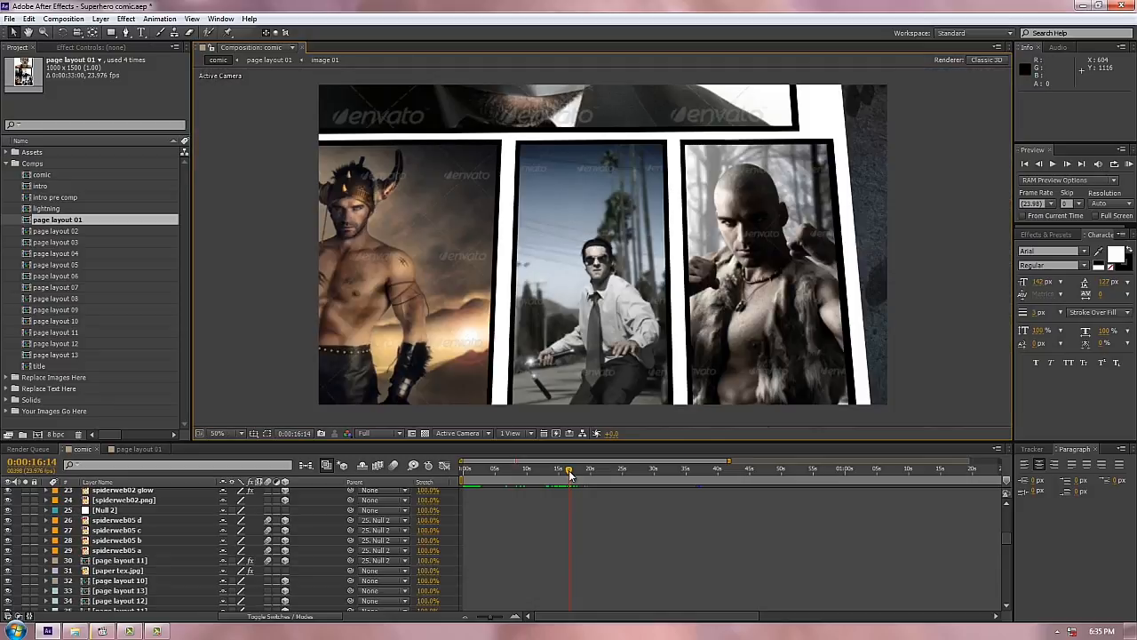
mouse_move(570, 471)
mouse_down()
mouse_move(584, 475)
mouse_move(567, 475)
mouse_up()
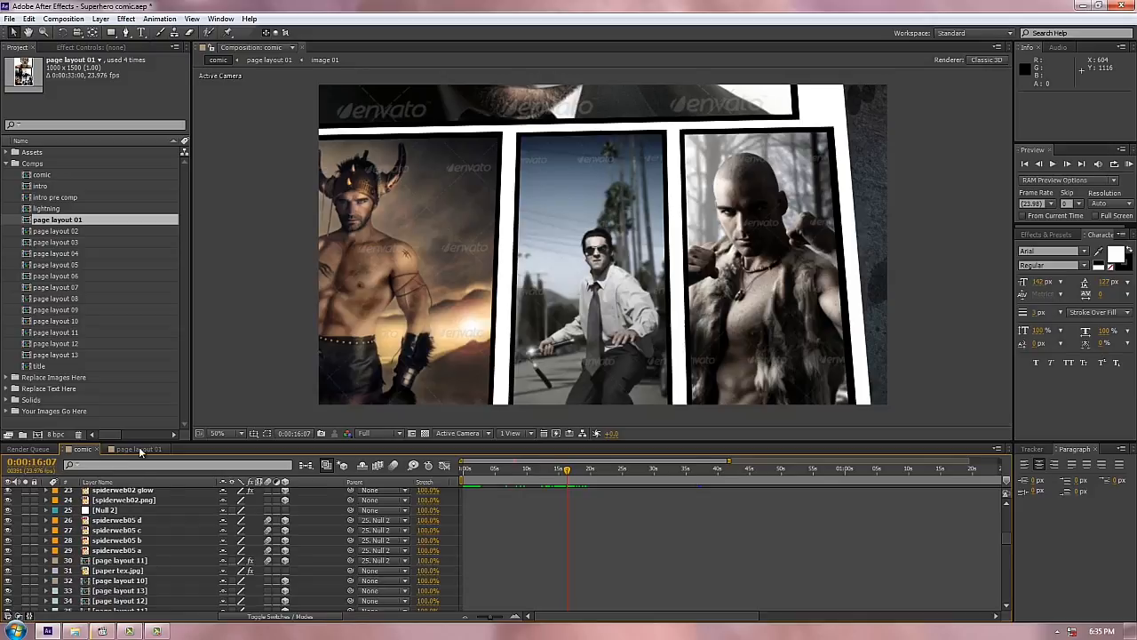
Turn the Comic effect layer back on in page layout 01 and check its panels in the comic composition at 0:00:16:11
click(139, 448)
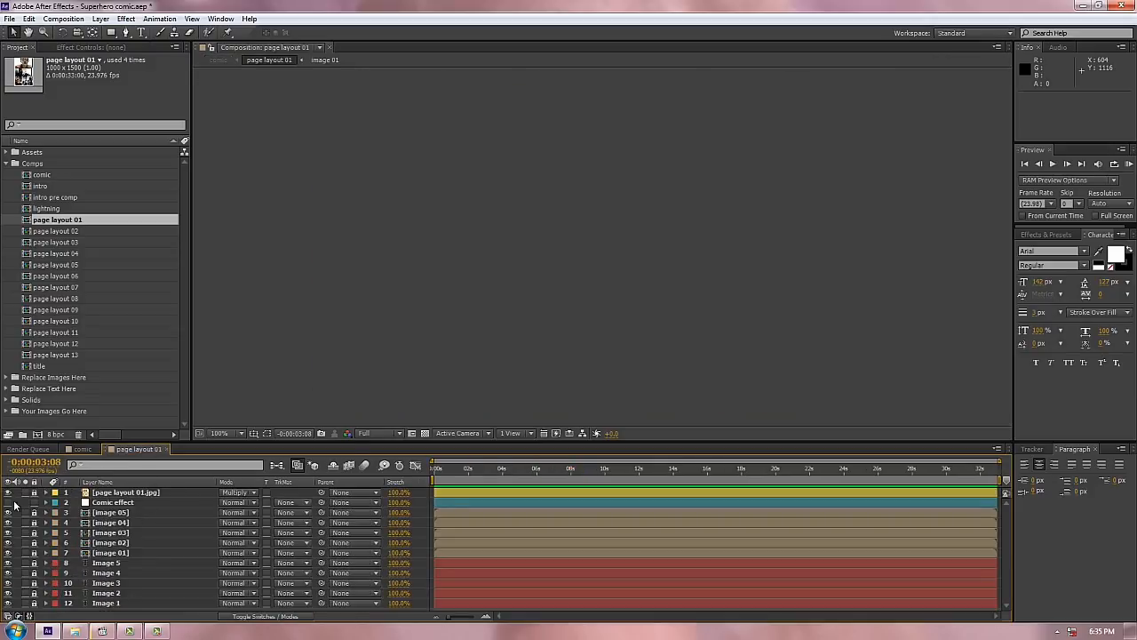
click(479, 469)
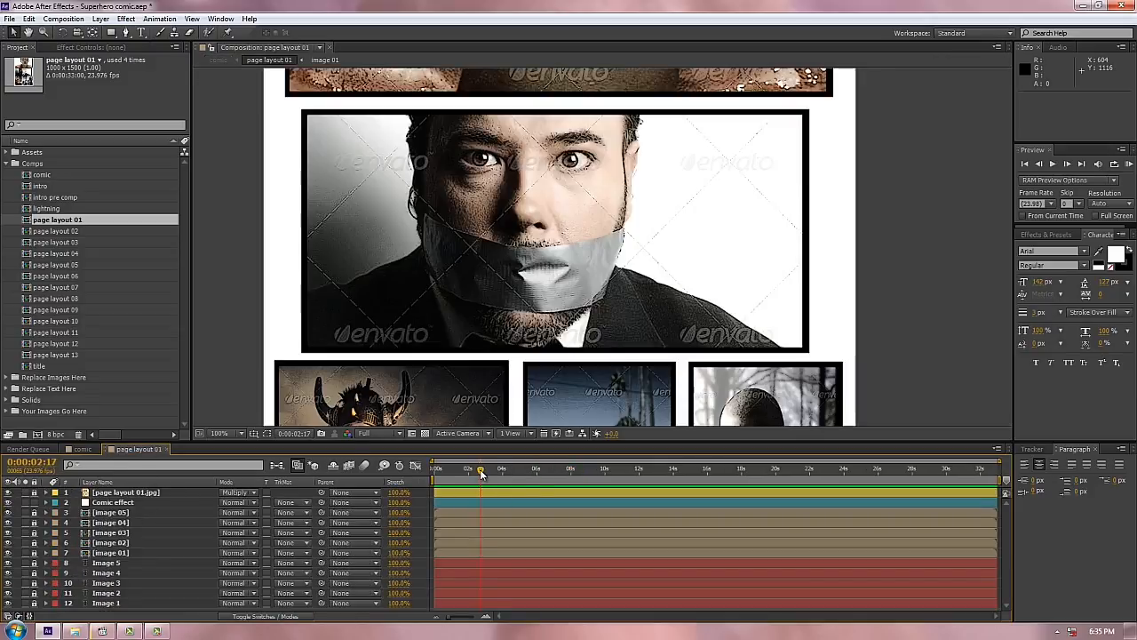
click(8, 502)
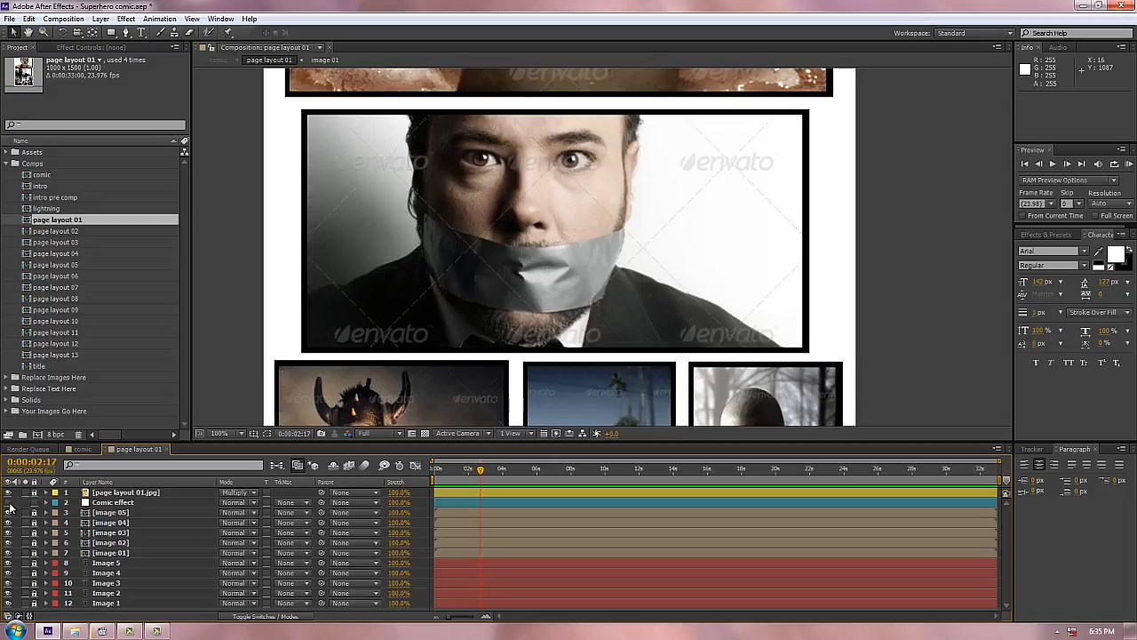
click(8, 503)
click(8, 503)
click(8, 503)
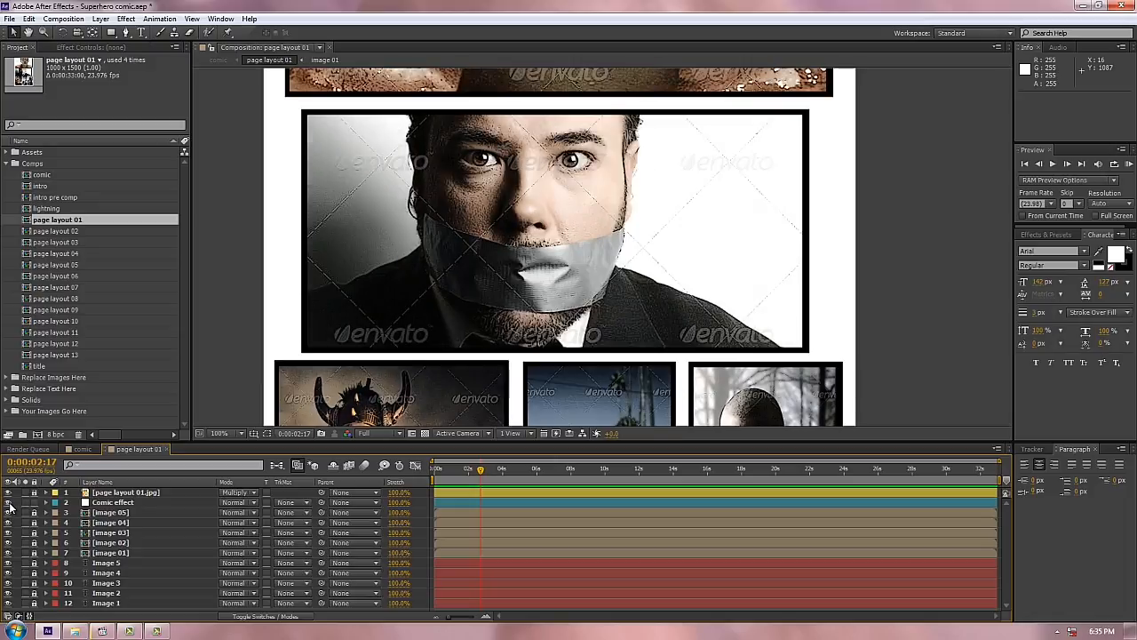
click(166, 448)
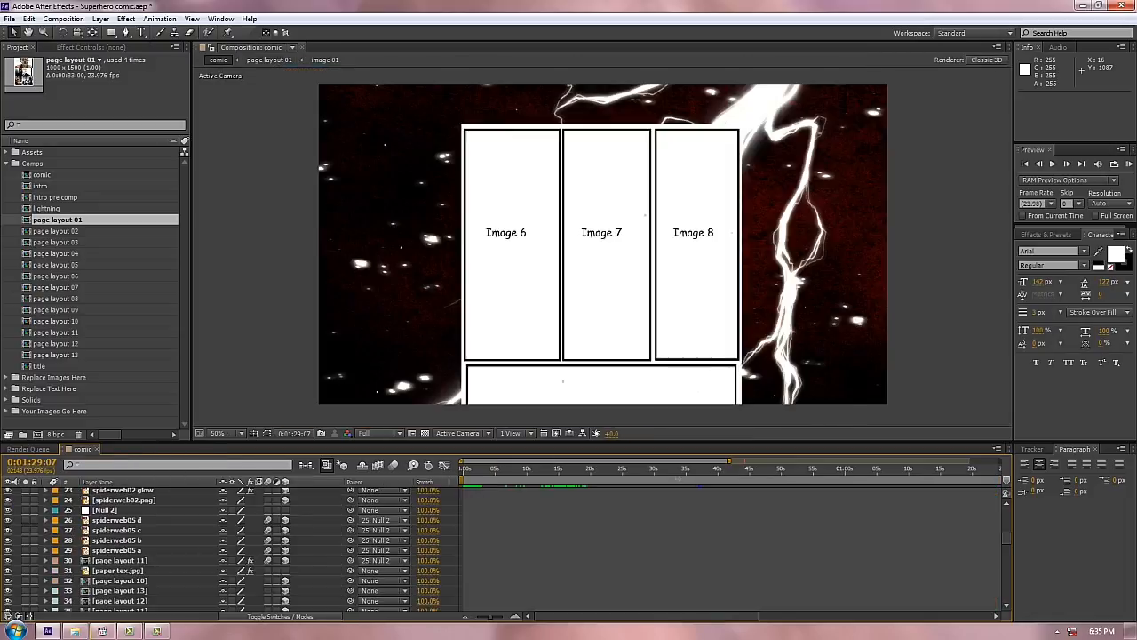
drag(487, 469, 569, 471)
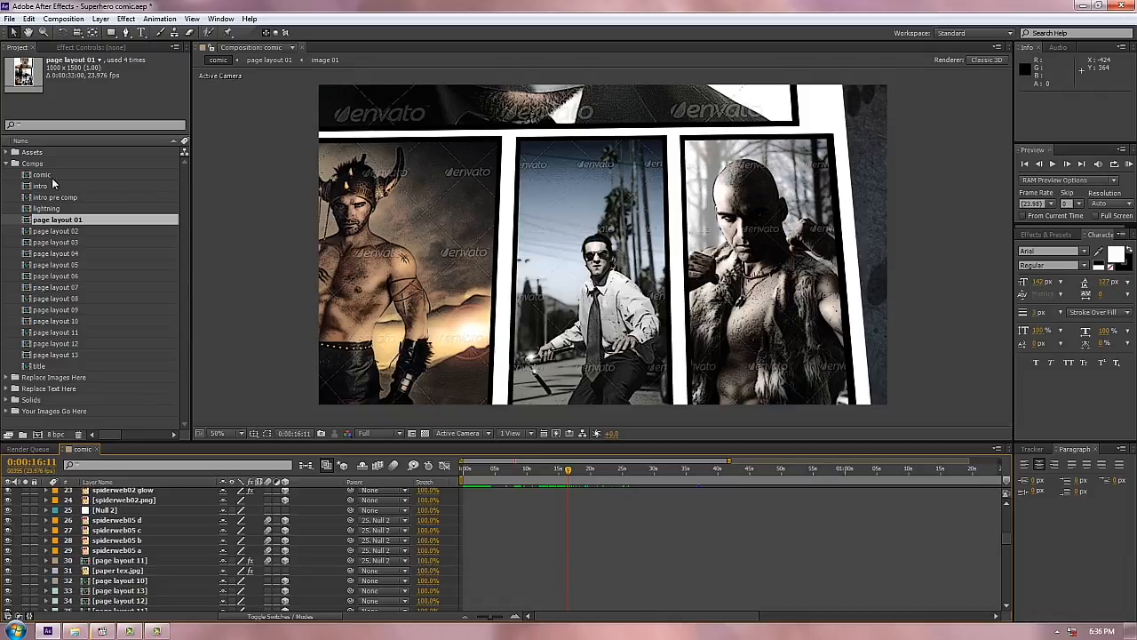
Collapse the Comps folder and open the text - title composition from the Replace Text Here folder
click(6, 164)
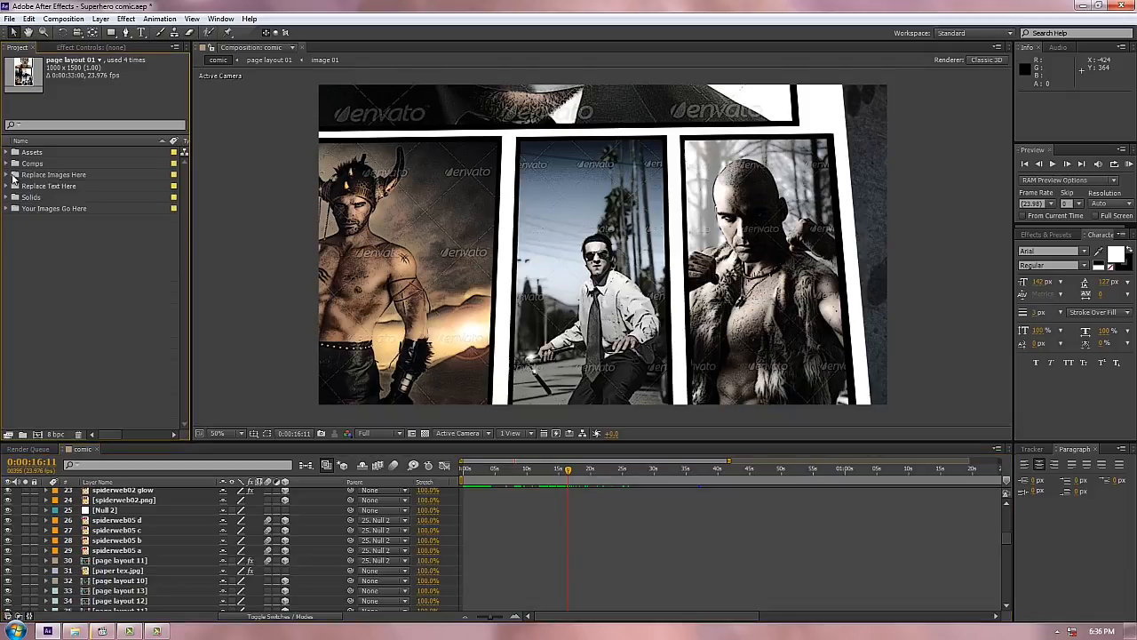
click(6, 187)
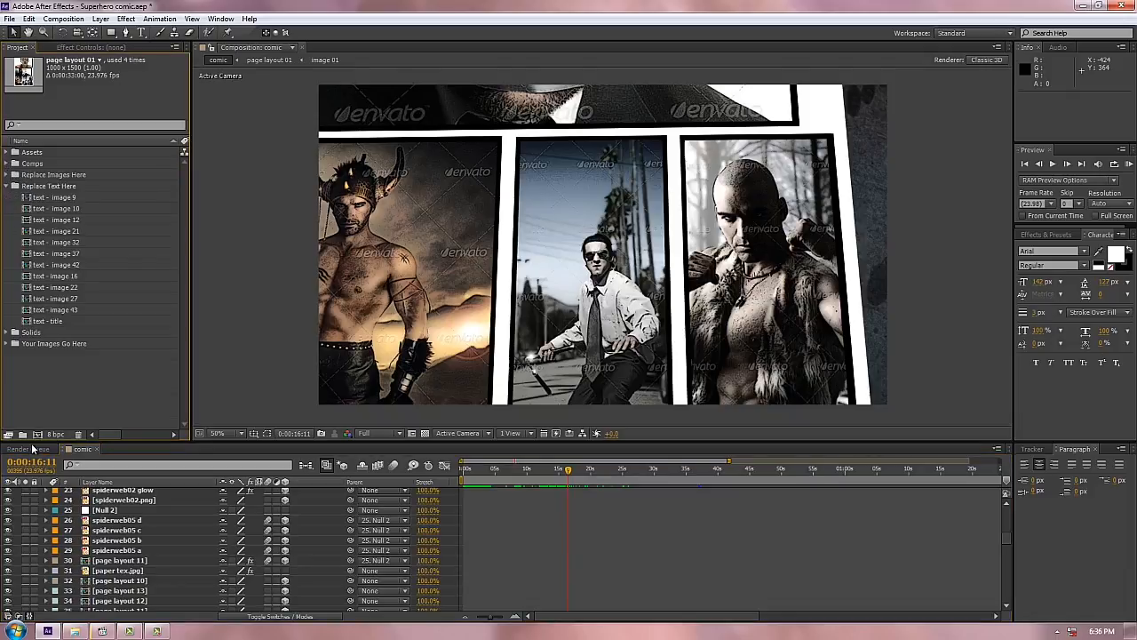
click(27, 322)
double_click(27, 322)
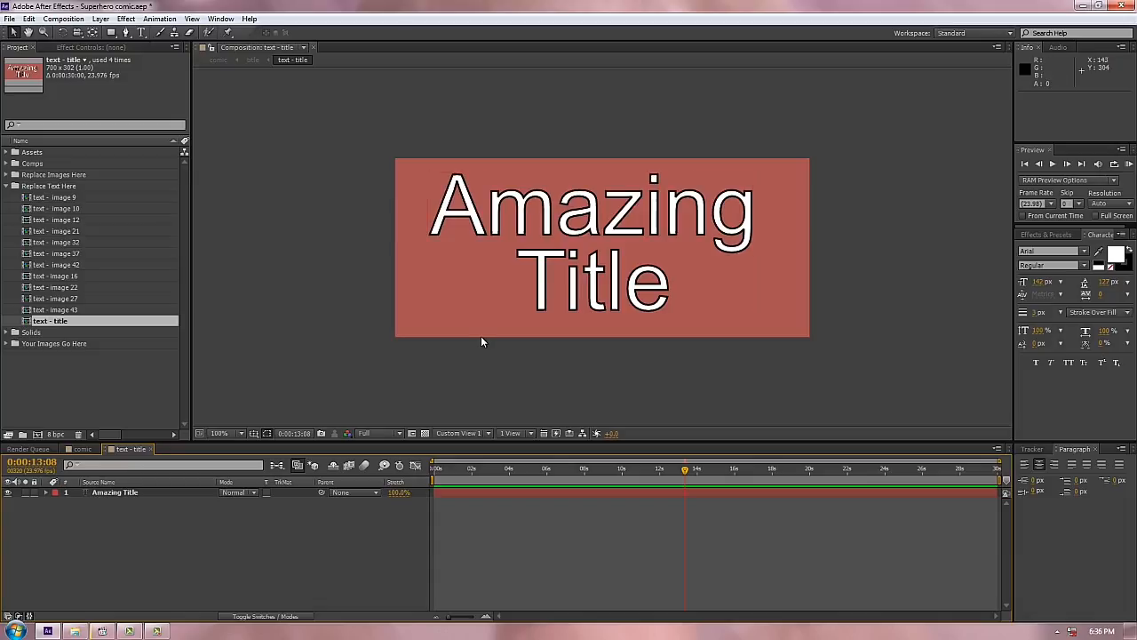
Play the title sequence of the comic mk 18_1.mp4 preview video until 00:07, pause it and return to After Effects
click(102, 630)
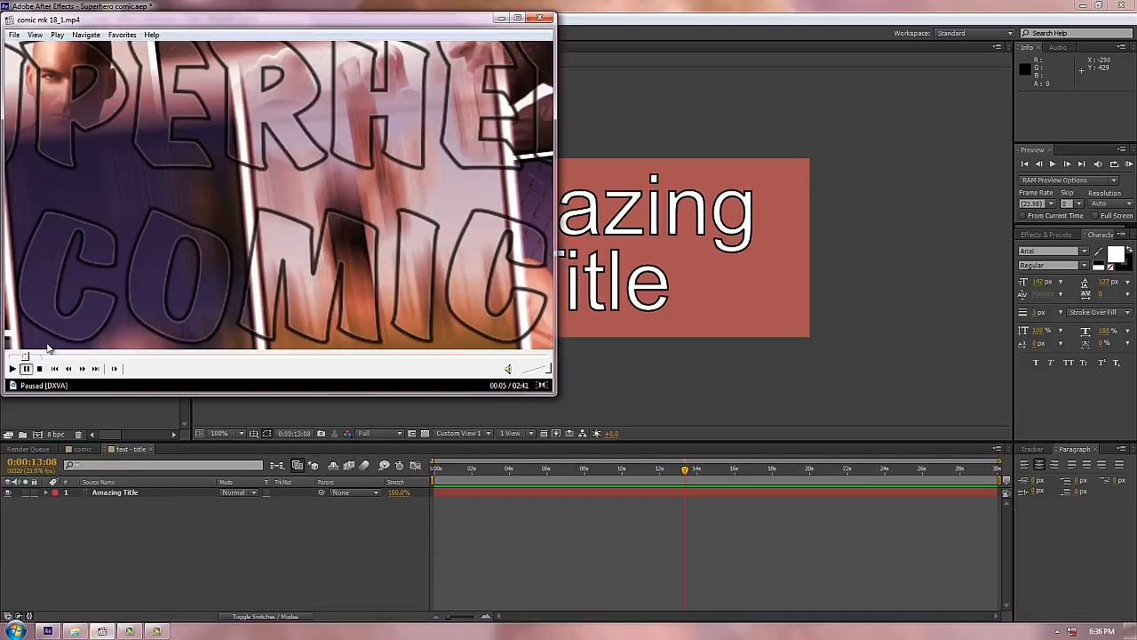
click(12, 369)
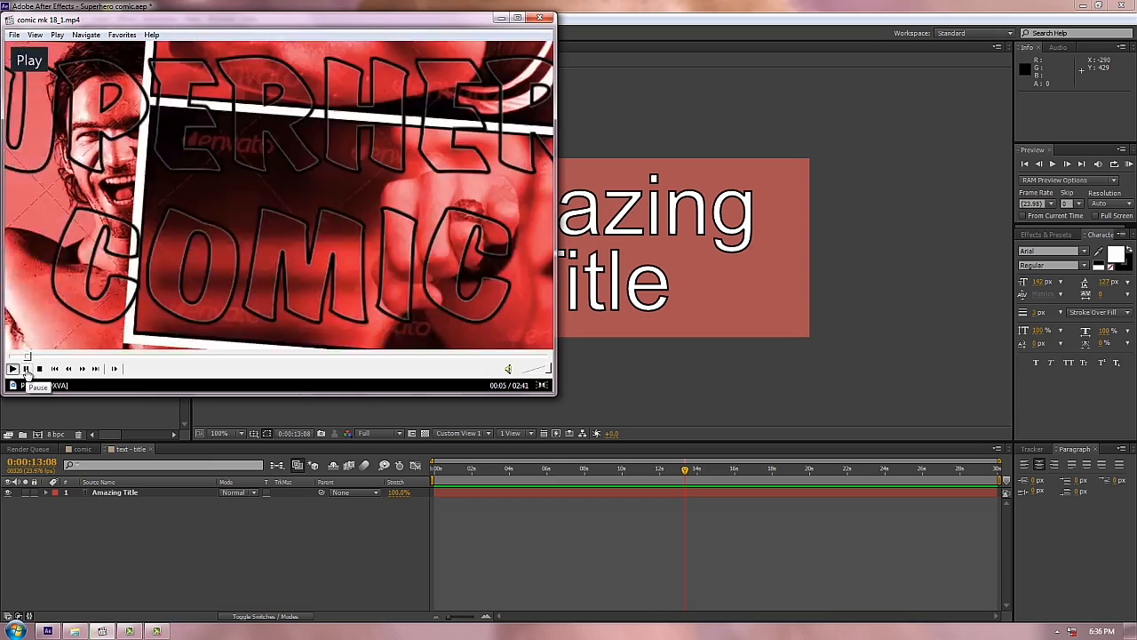
click(26, 368)
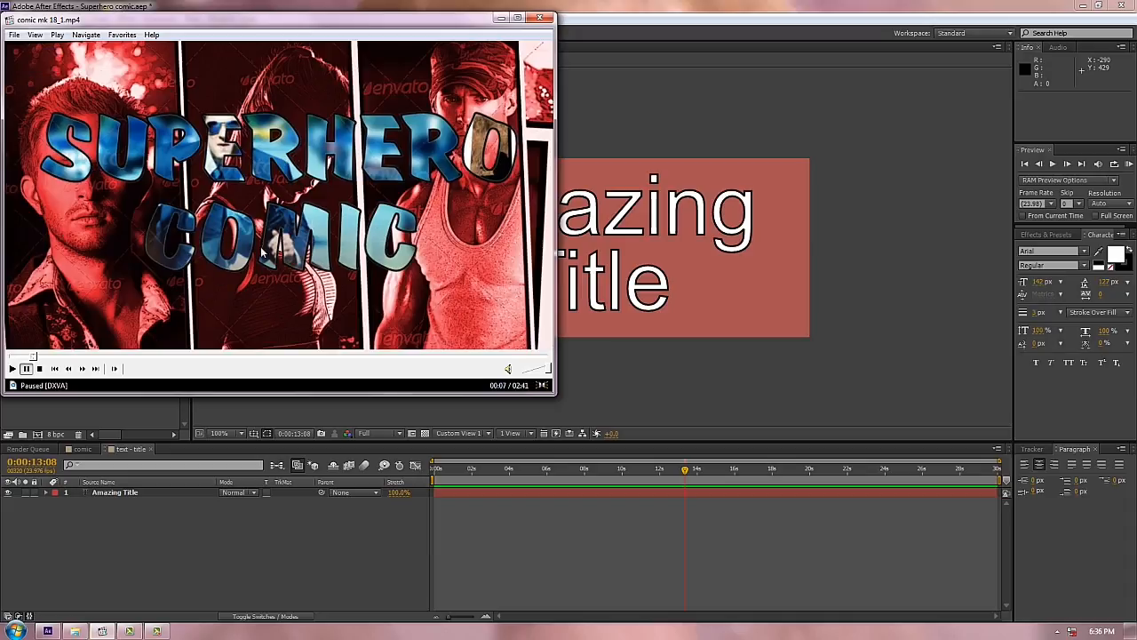
click(621, 132)
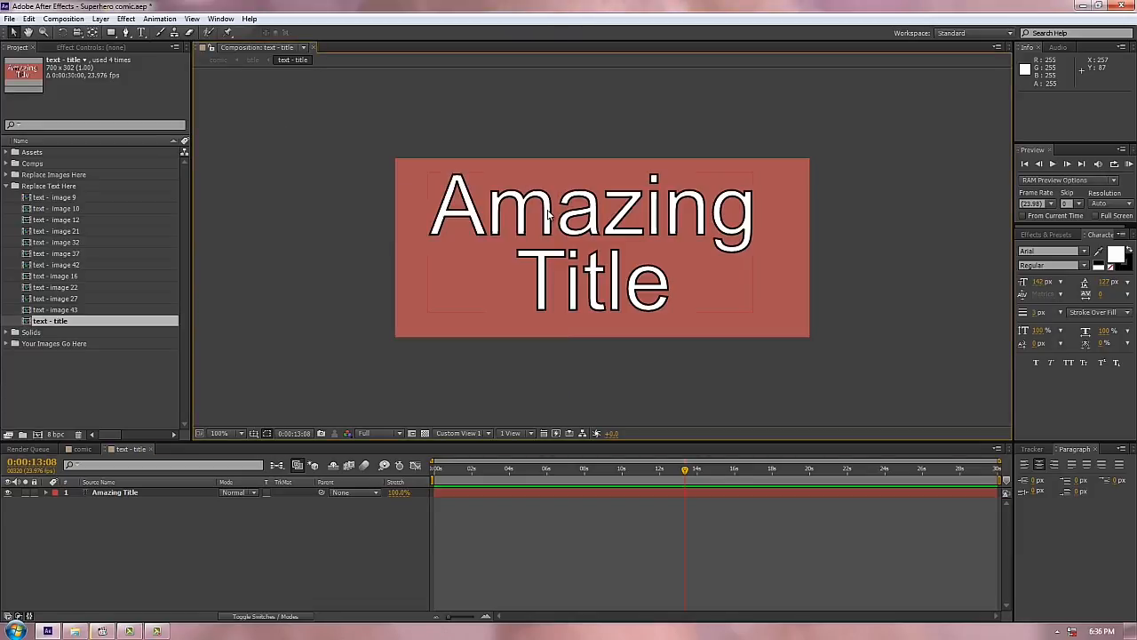
View the Amazing Title text in the comic composition at 0:00:06:12 and reopen the text - title composition
click(83, 448)
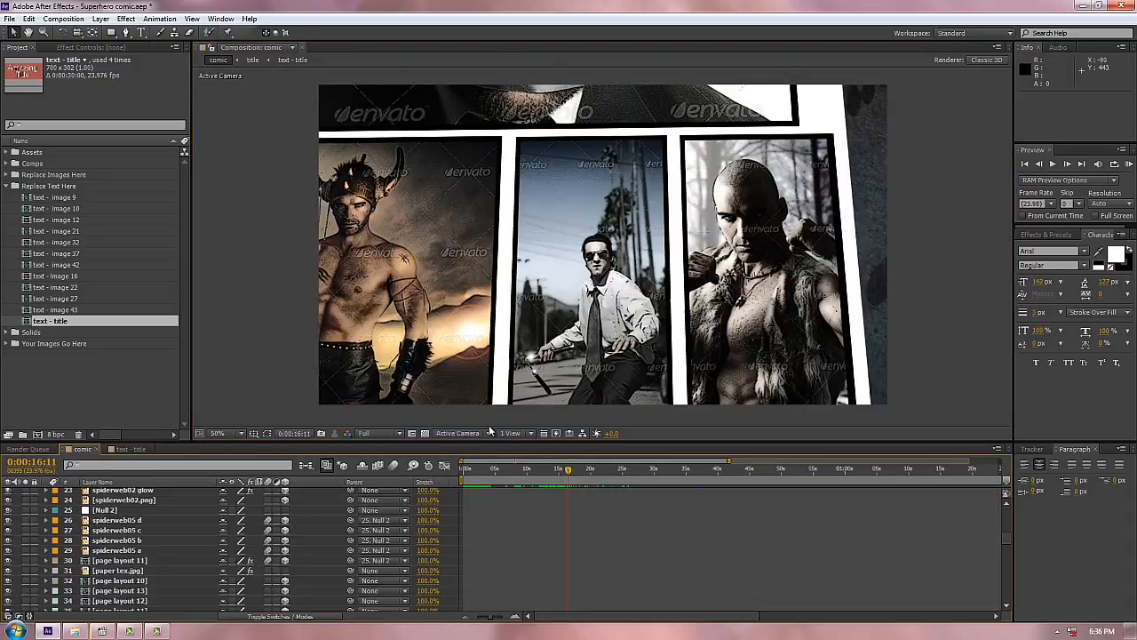
drag(490, 472, 505, 474)
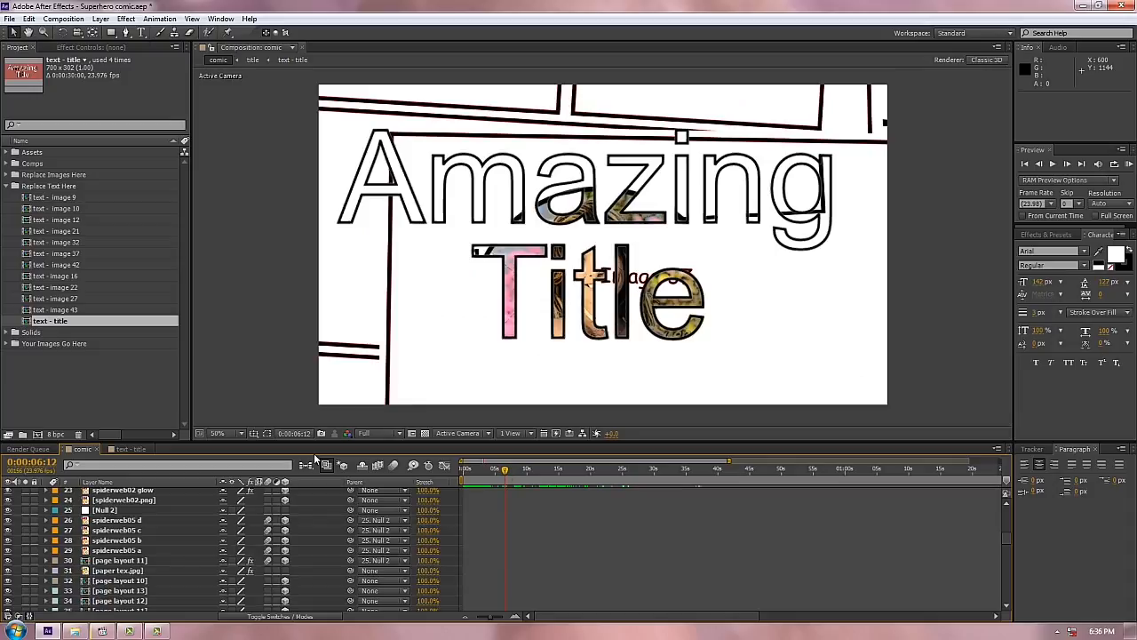
double_click(585, 338)
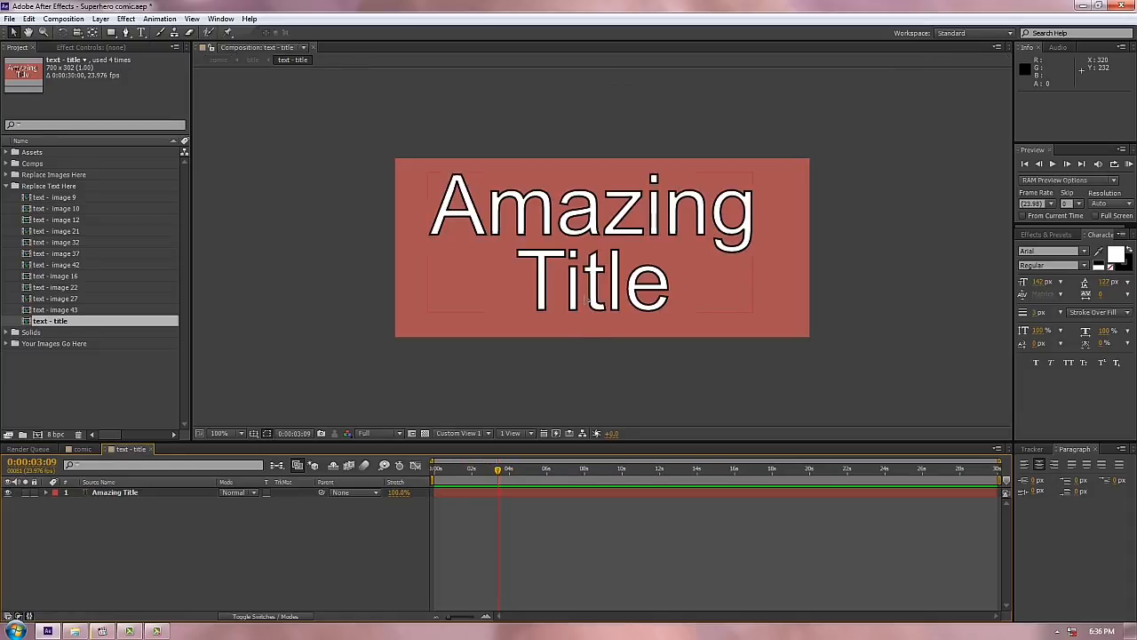
Change the font of the Amazing Title text layer to Storybook
click(178, 491)
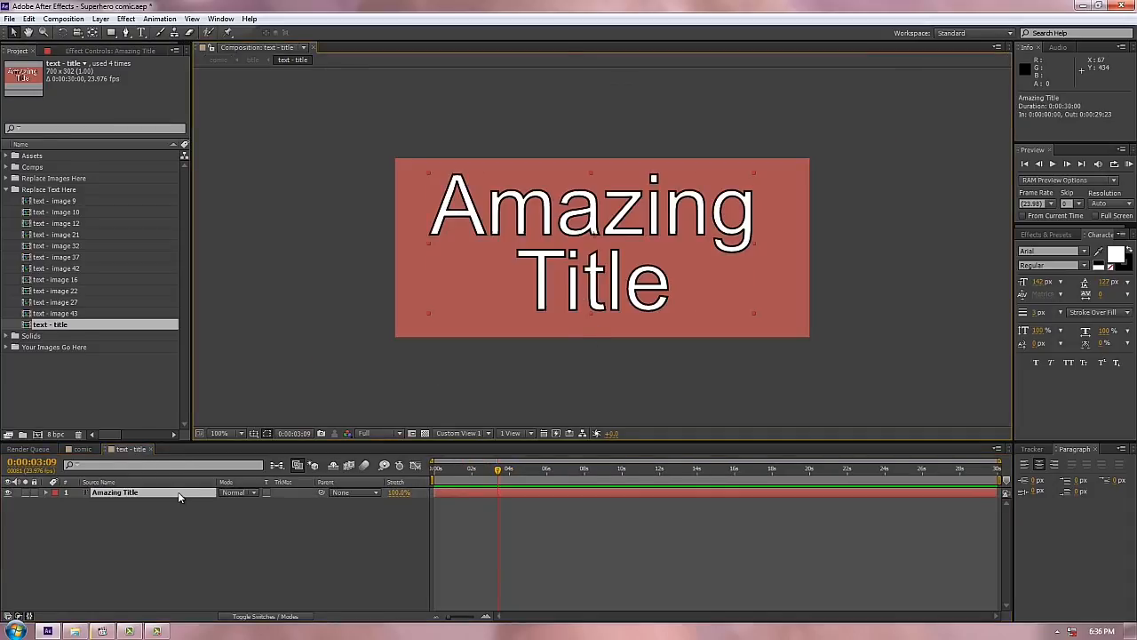
click(1083, 252)
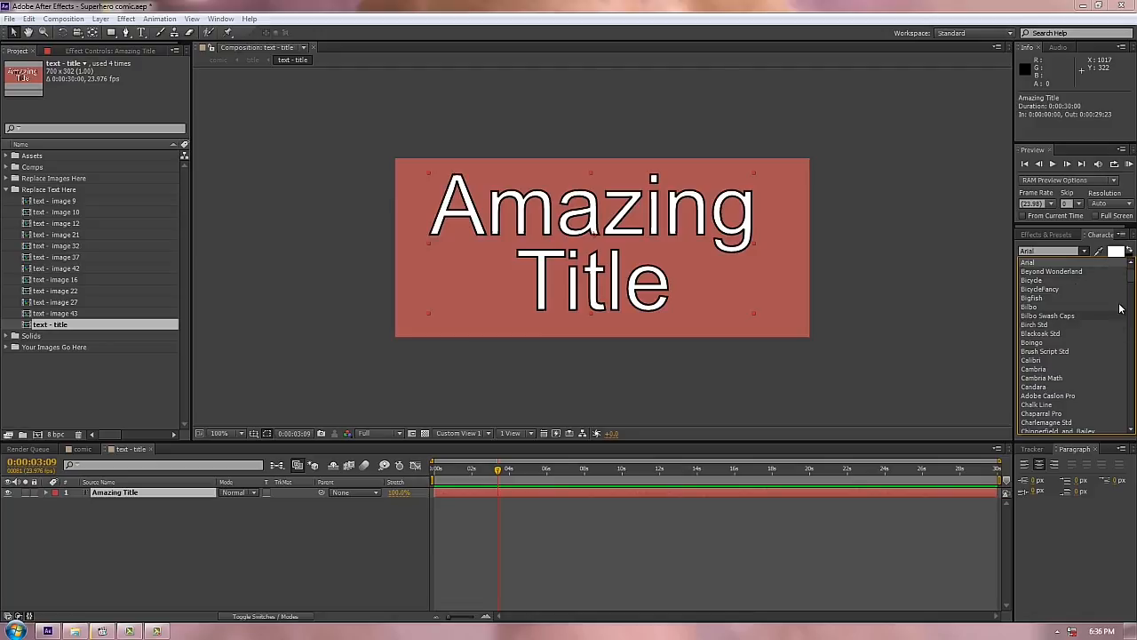
drag(1132, 283, 1131, 359)
click(1062, 298)
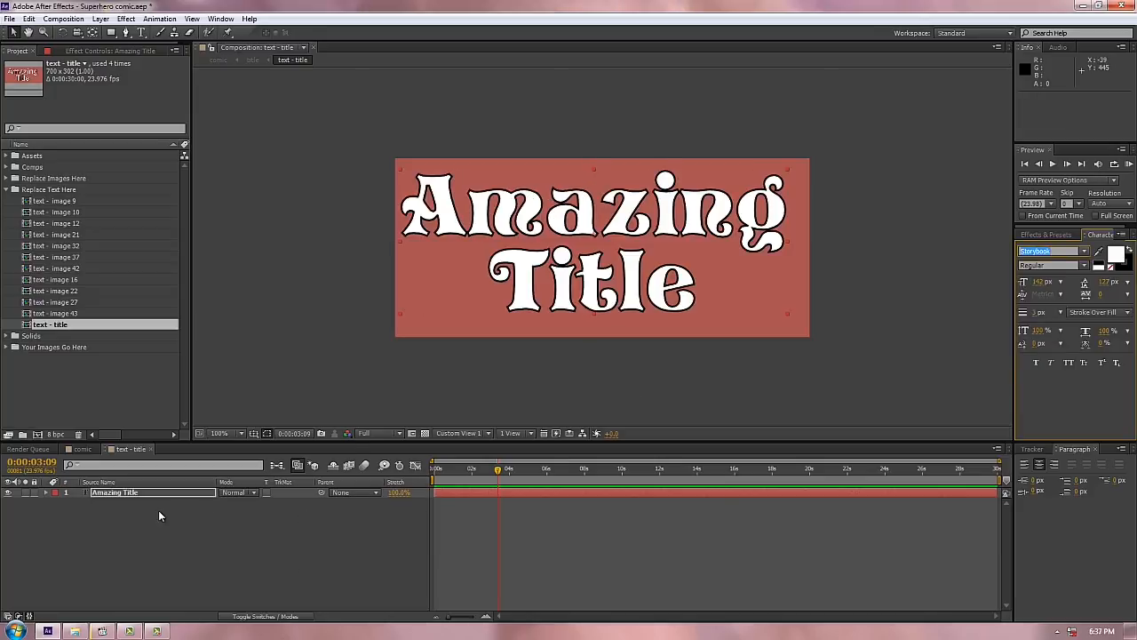
Check the restyled title in the comic composition between 0:00:06:12 and 0:00:09:23, and close the text - title composition
click(82, 449)
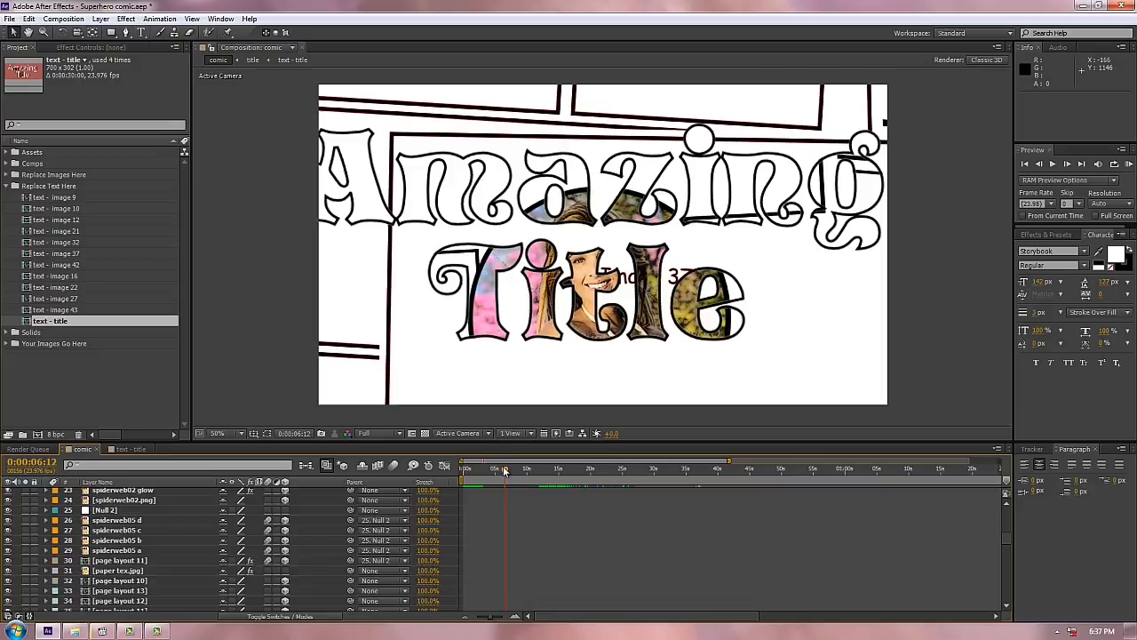
drag(505, 471, 526, 477)
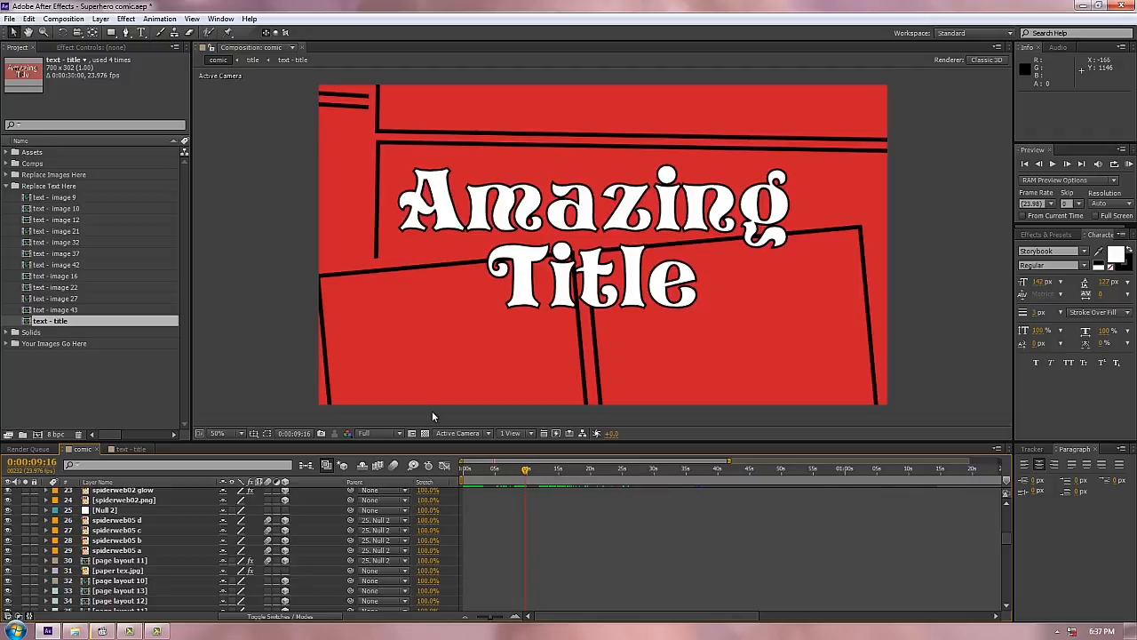
drag(525, 472, 524, 473)
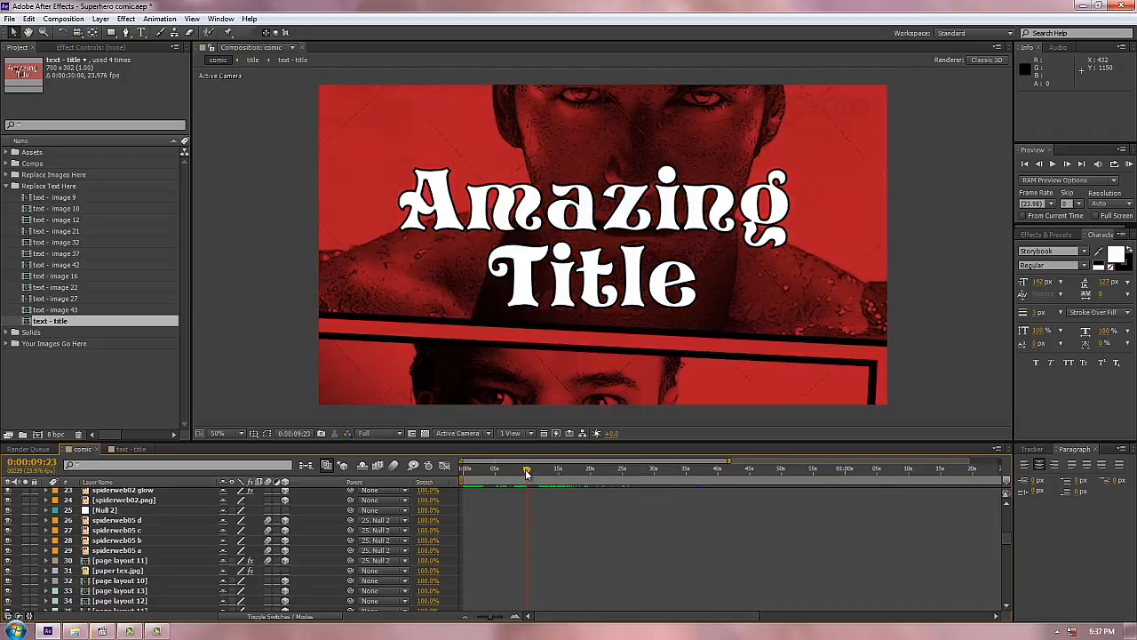
click(130, 449)
click(150, 448)
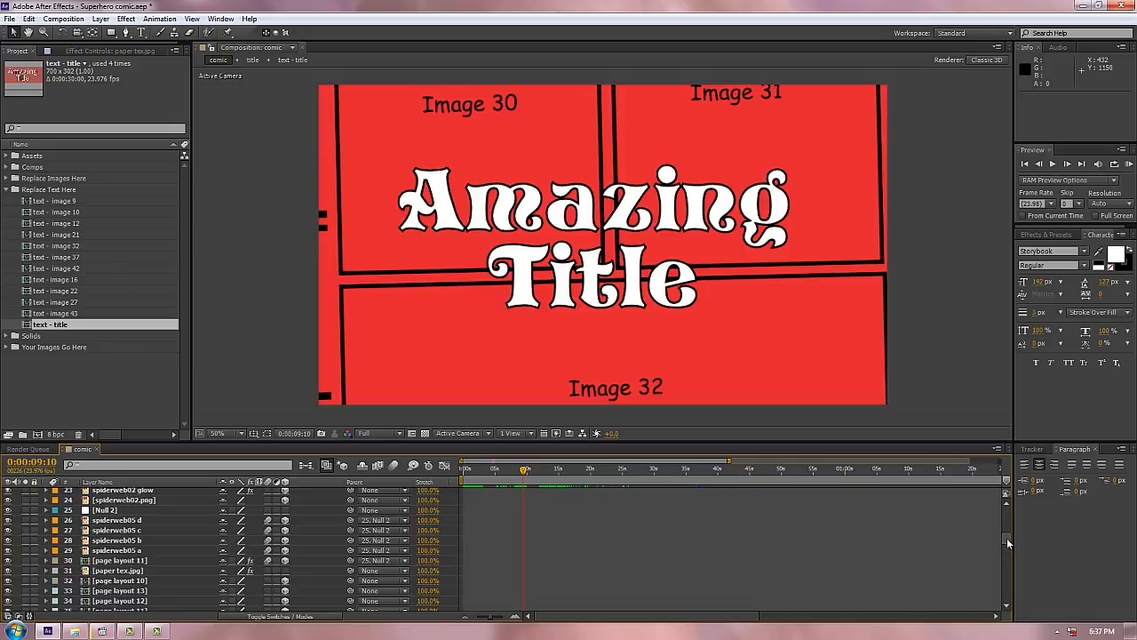
Examine the locked sound effect layers, from Thunder02.mp3 to thunk 03.mp3, below Camera 1 in the comic composition
drag(1006, 538, 1008, 609)
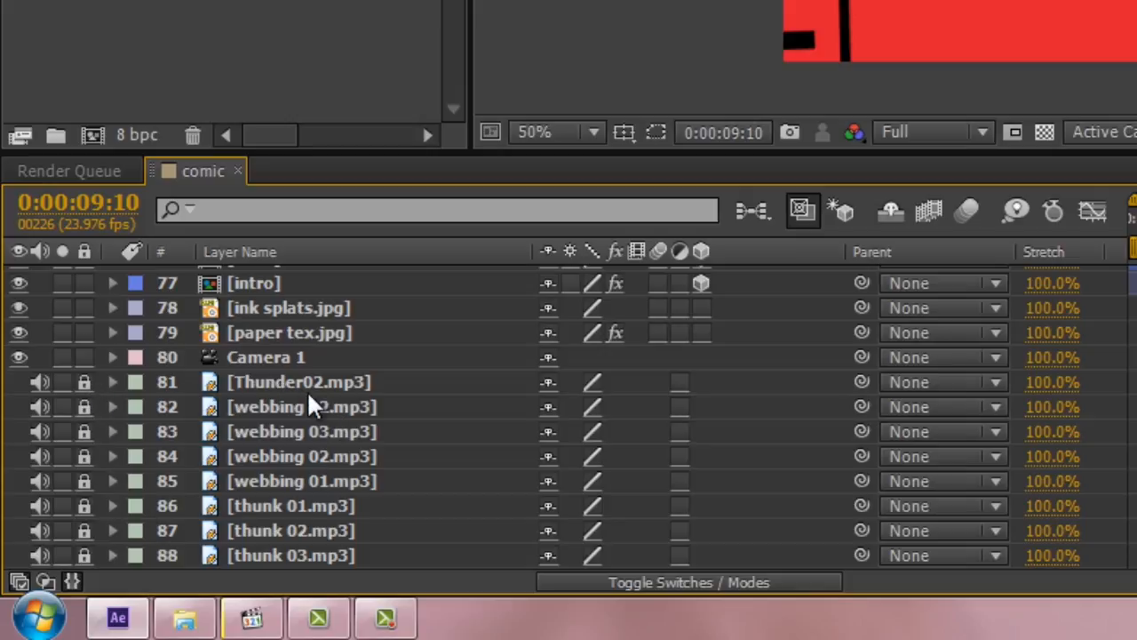
click(84, 406)
click(440, 381)
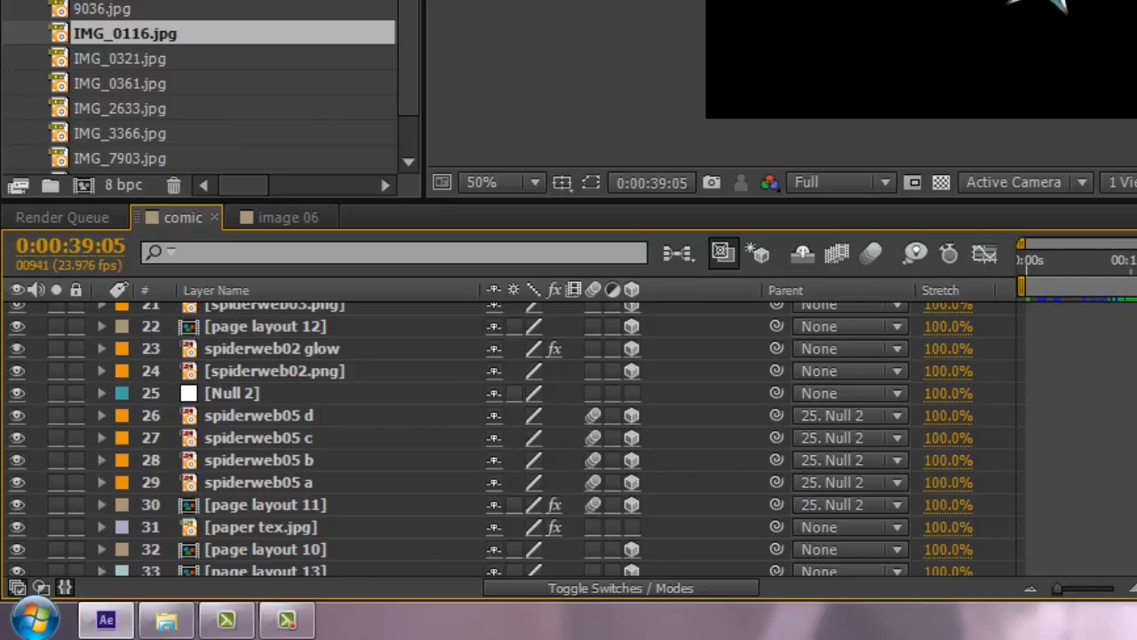
Look through the comic composition's layers, enable its motion blur and preview the spinning pages from 0:00:39:05 to 0:00:39:09
scroll(1007, 598, down, 15)
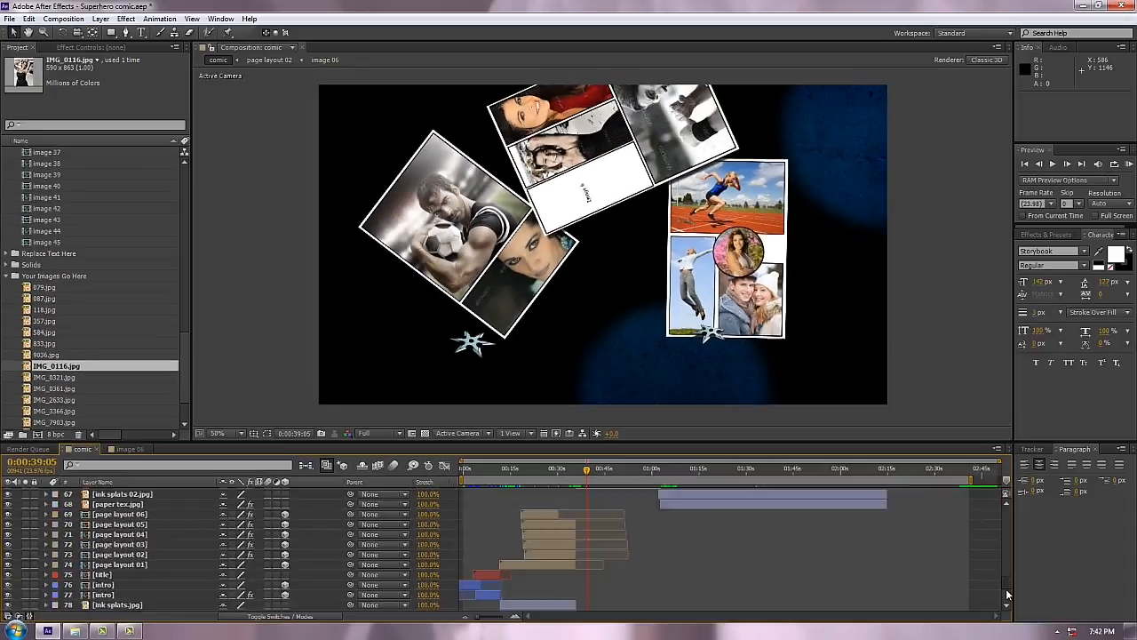
scroll(1007, 598, up, 6)
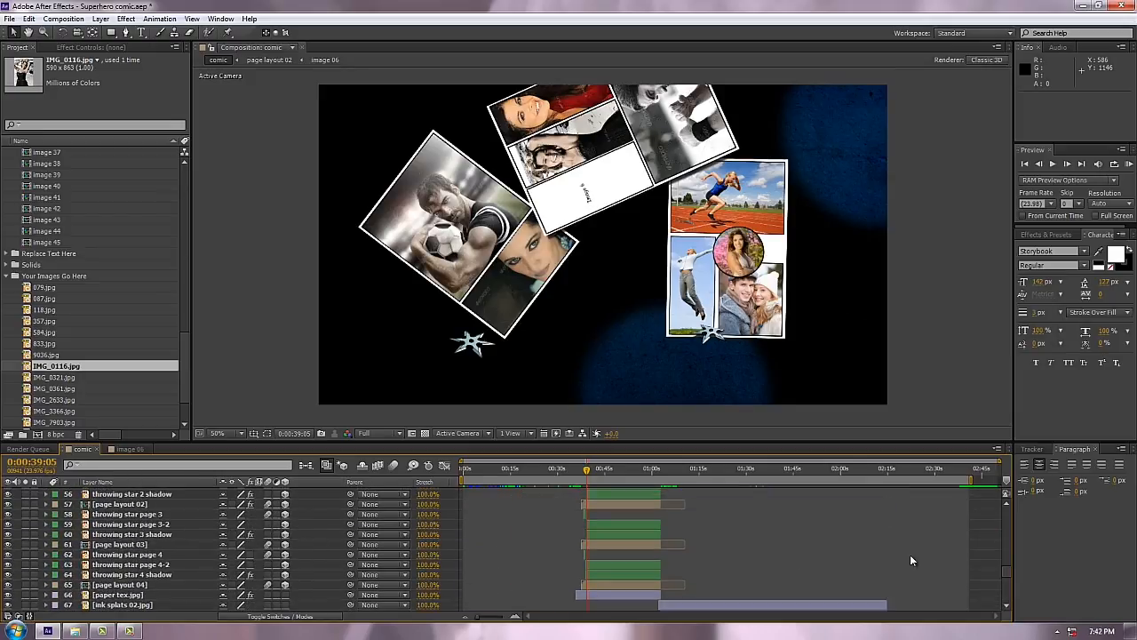
drag(1006, 576, 1007, 542)
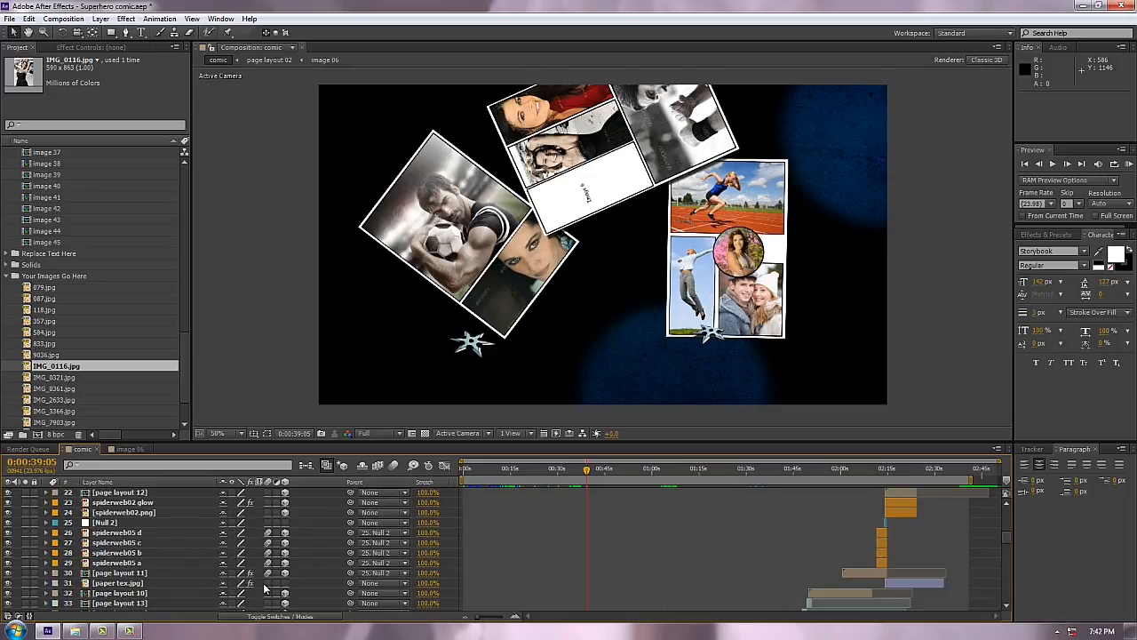
drag(1008, 536, 1008, 517)
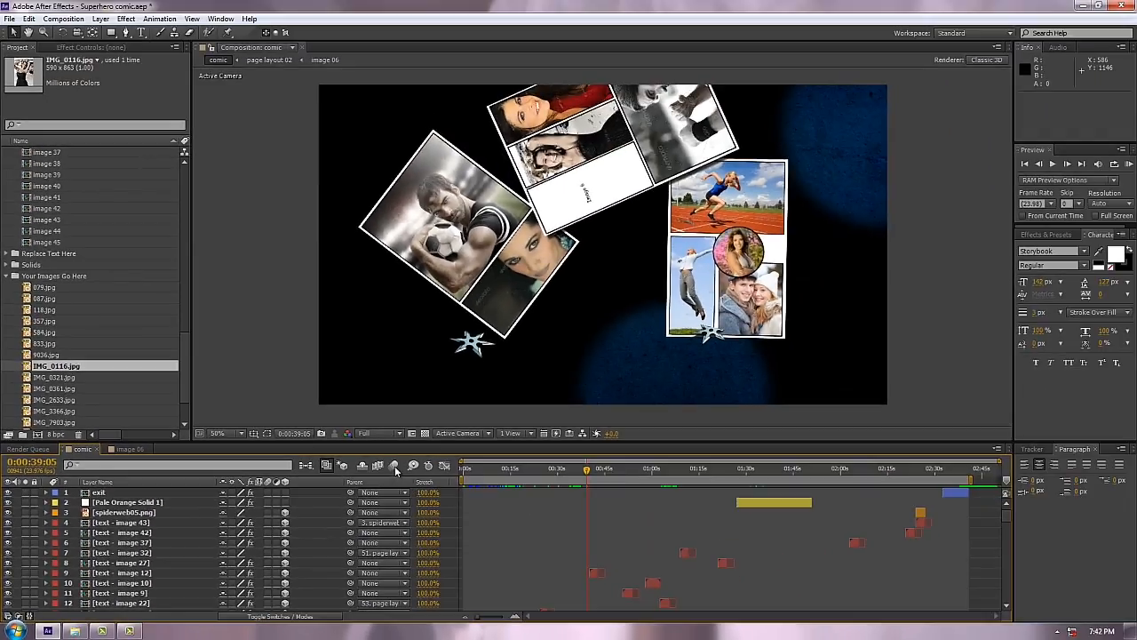
click(393, 465)
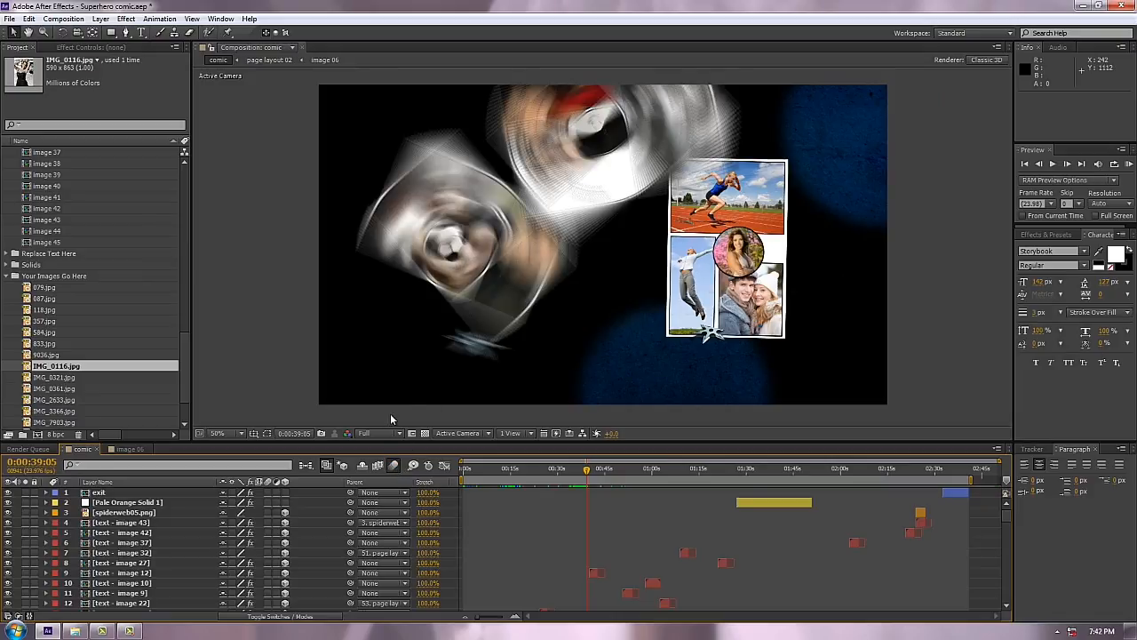
click(585, 471)
drag(584, 472, 587, 474)
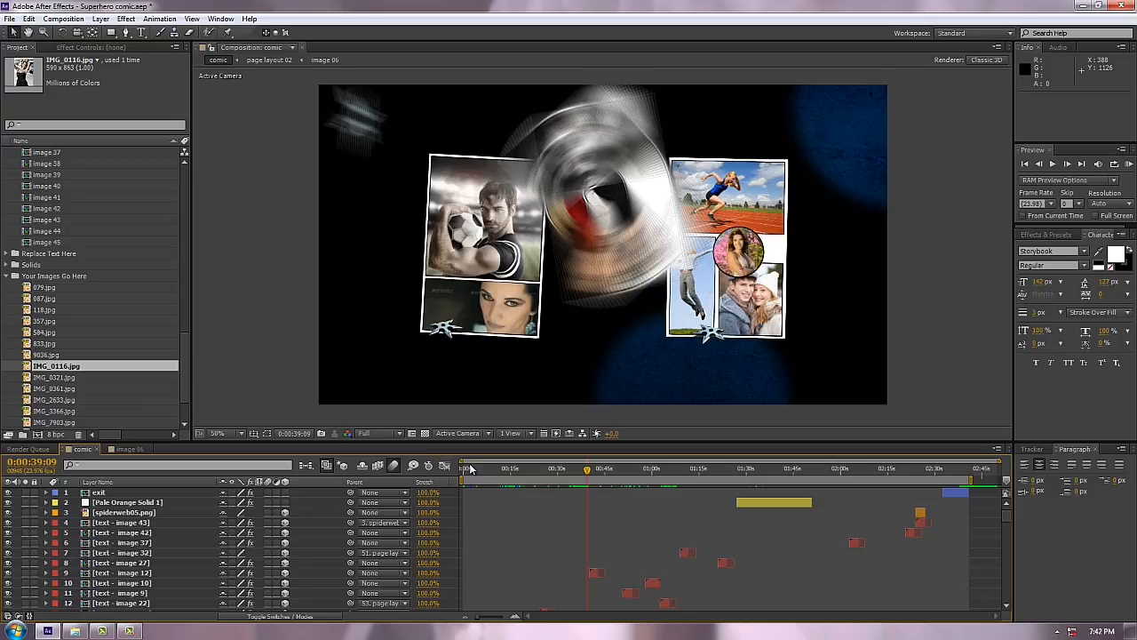
Turn motion blur off to compare the pages up to 0:00:39:14, and turn it back on to view 0:00:39:05
click(395, 467)
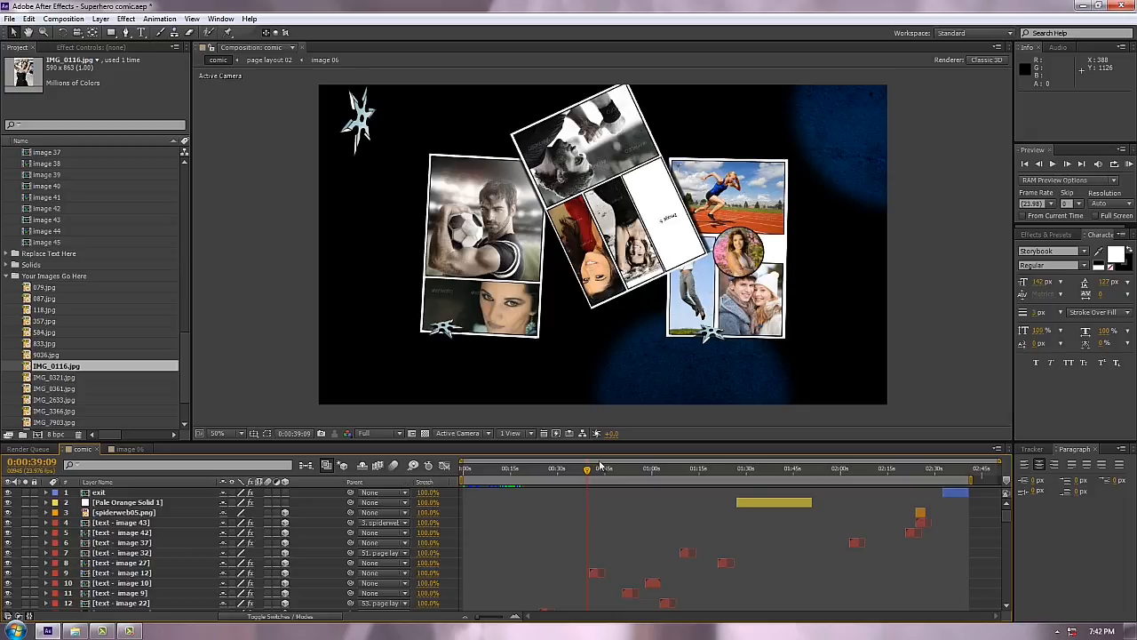
mouse_move(591, 471)
mouse_down()
mouse_move(582, 473)
mouse_move(612, 480)
mouse_move(585, 471)
mouse_up()
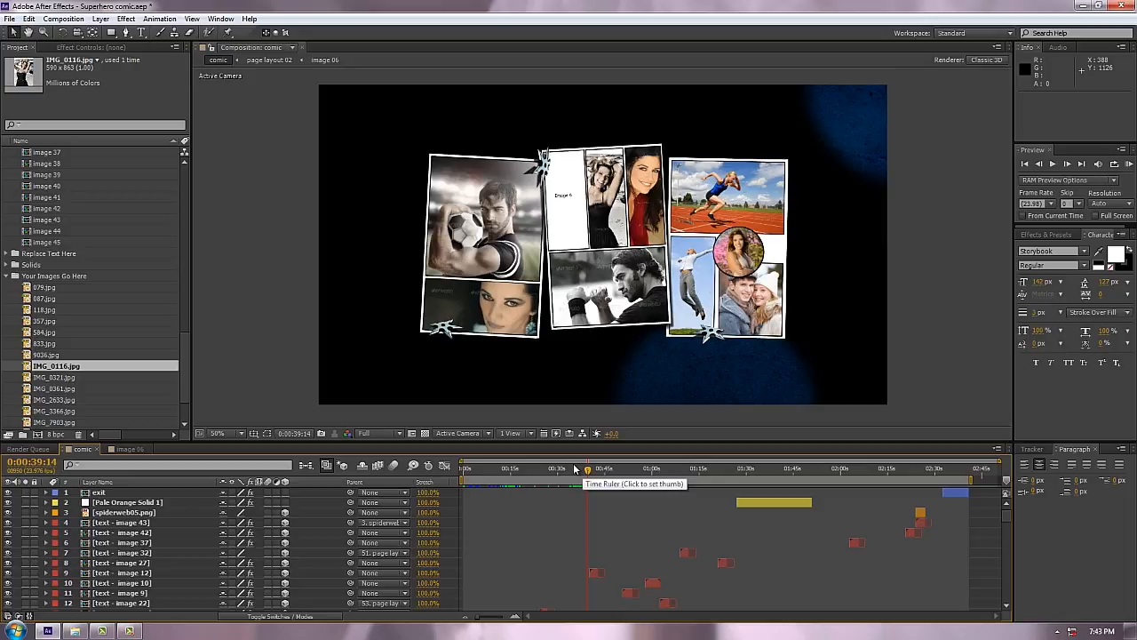
click(394, 467)
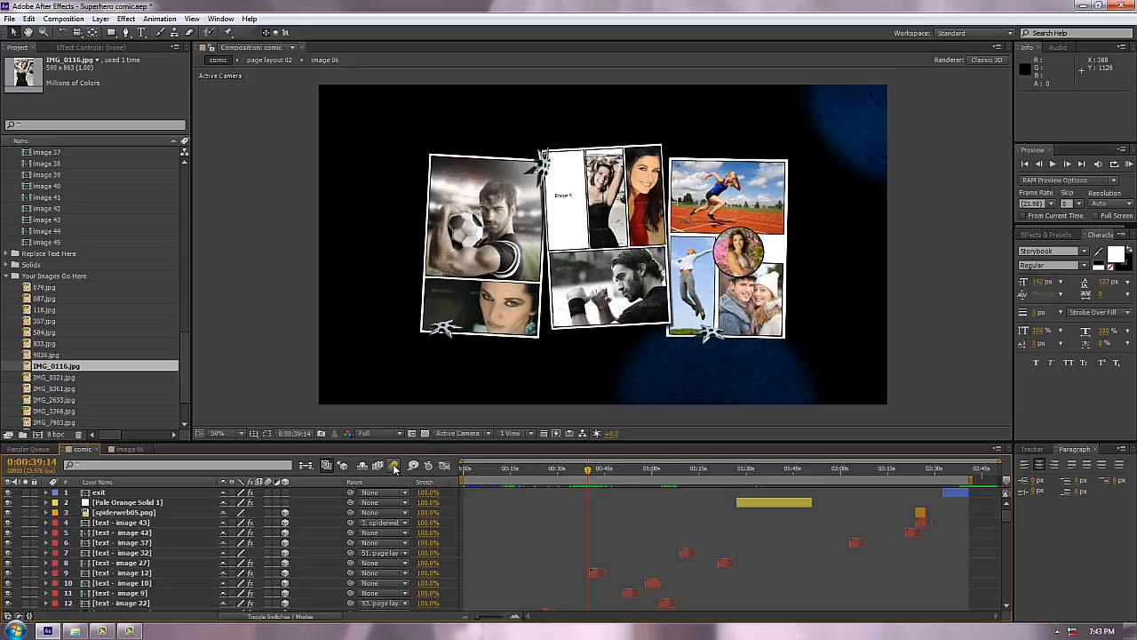
click(586, 469)
drag(586, 472, 585, 471)
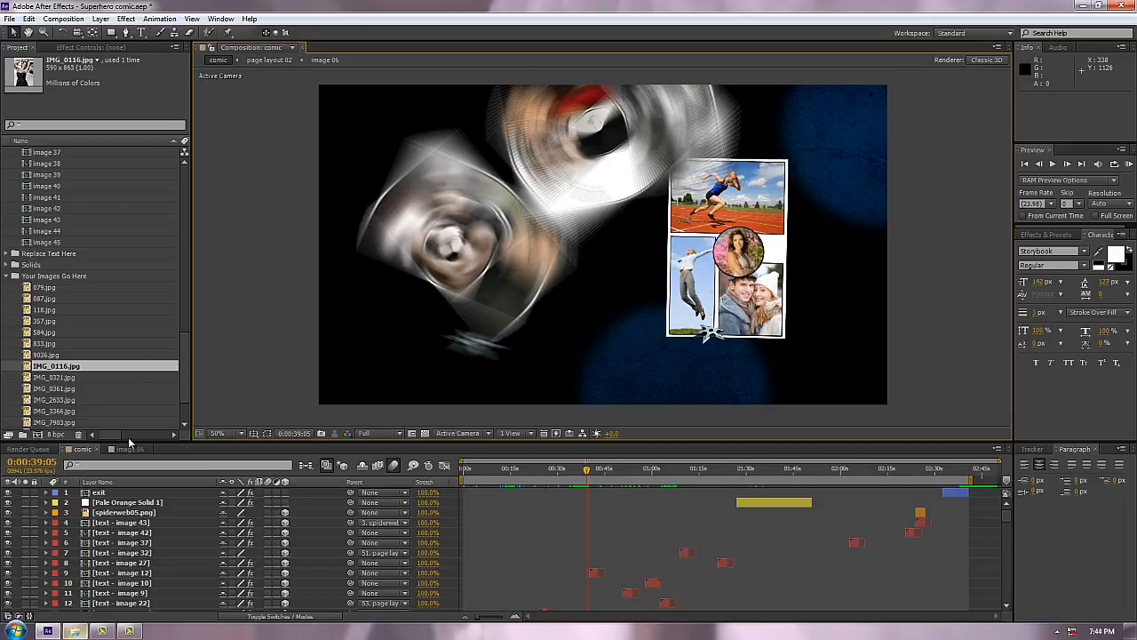
Collapse the Comps and Replace Images Here folders in the project and expand the Assets folder
drag(184, 386, 182, 197)
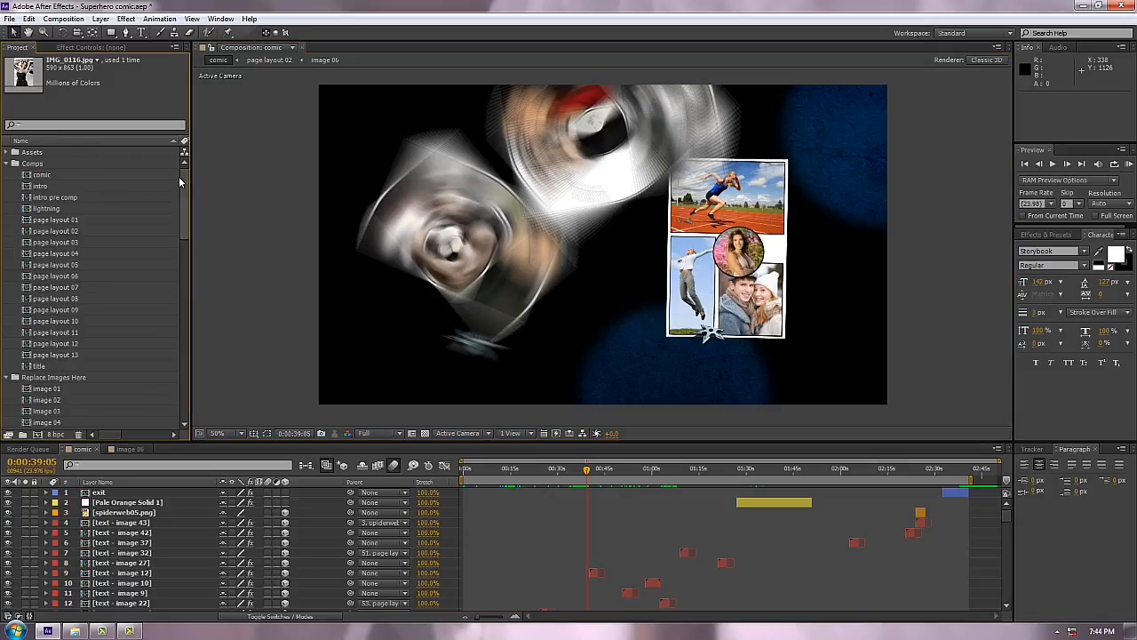
click(8, 165)
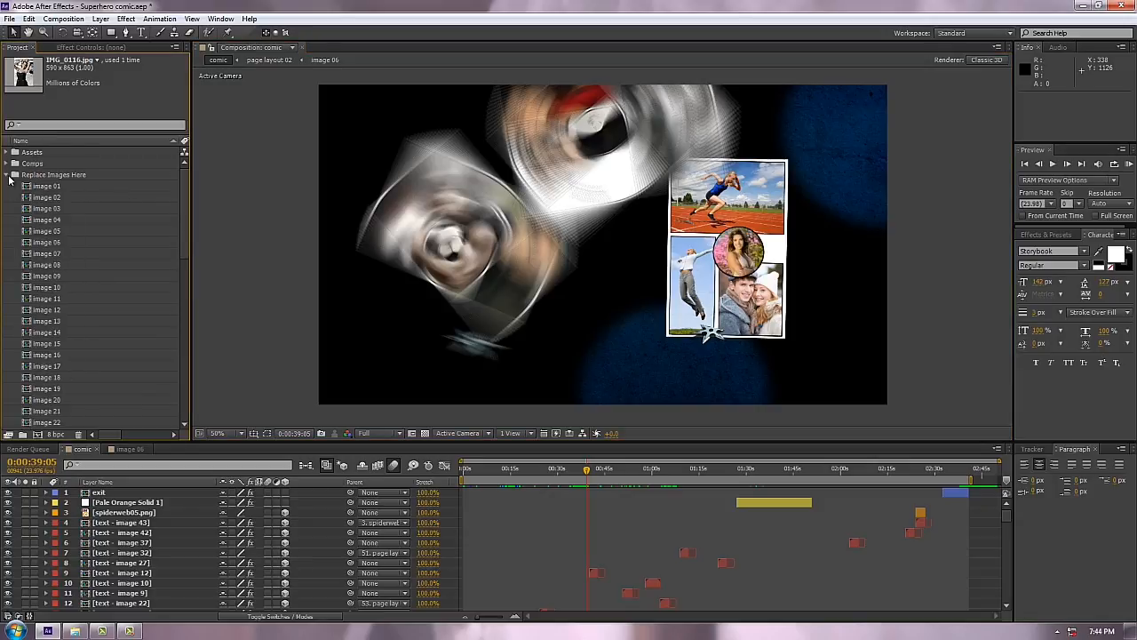
click(7, 175)
click(6, 153)
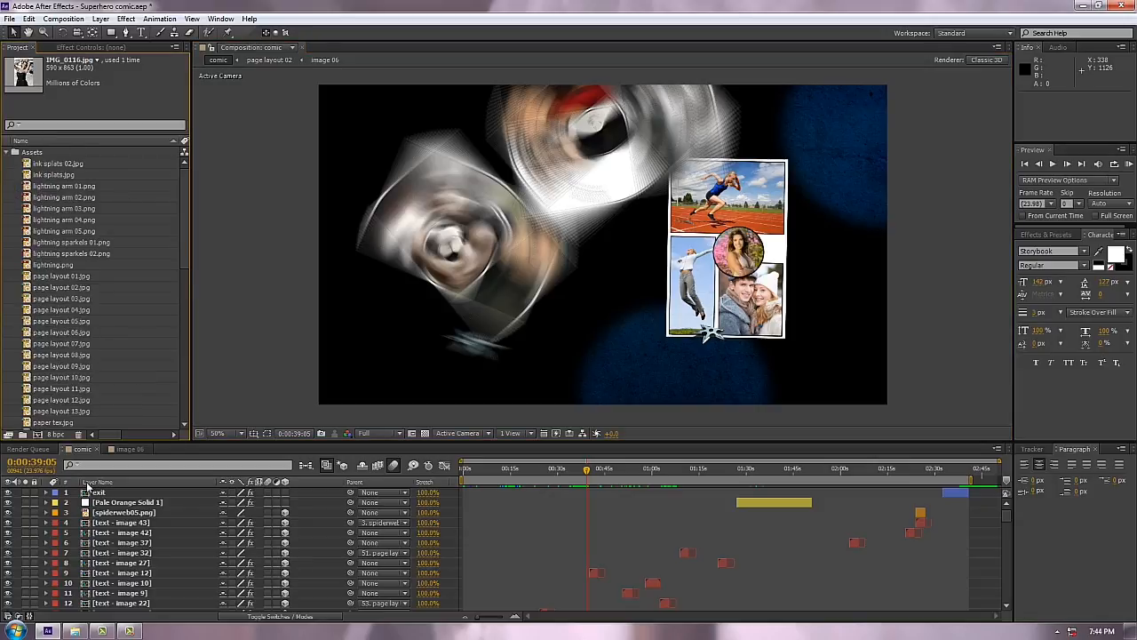
Import DARK LIGHT.mp3 from the AudioJungle dark-light music folder into the project's Assets folder
click(74, 630)
click(427, 171)
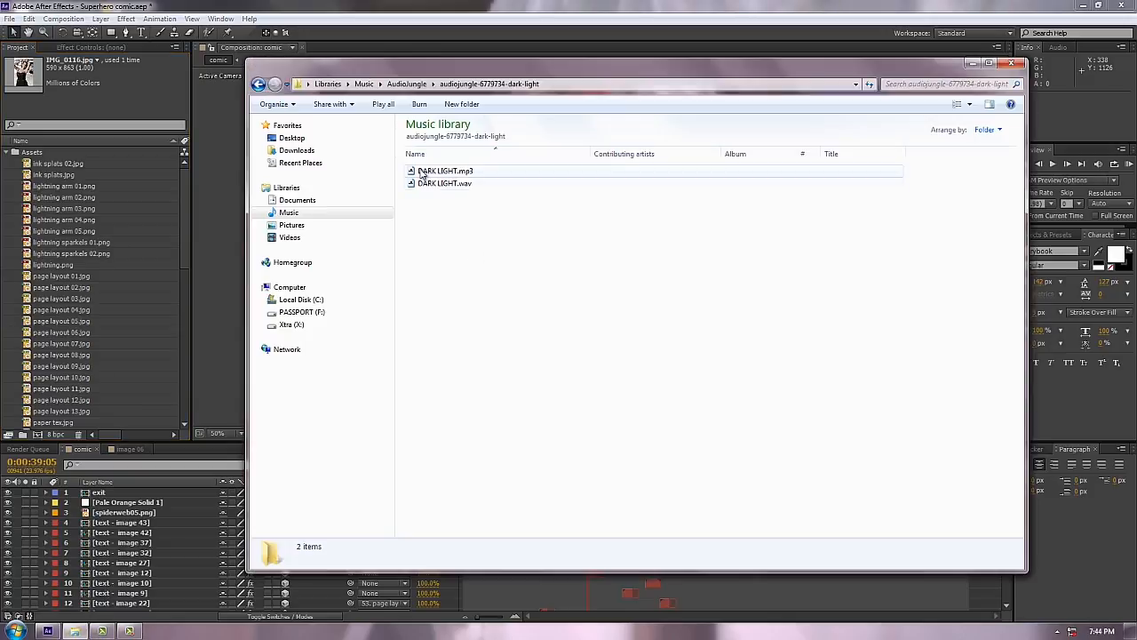
drag(422, 174, 125, 208)
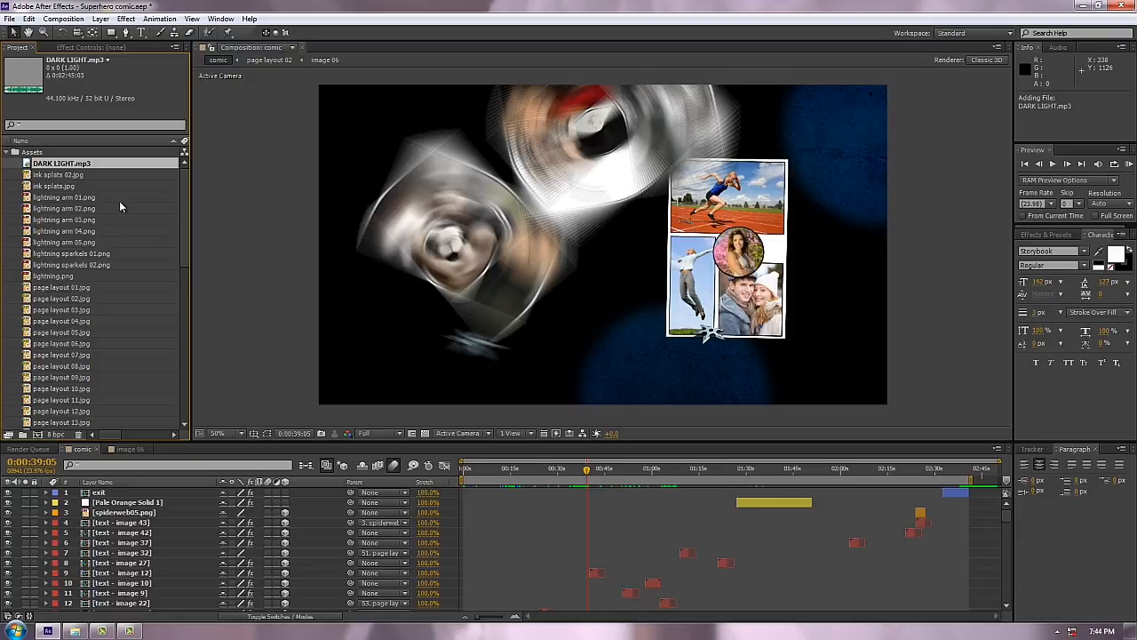
Add DARK LIGHT.mp3 to the comic composition as a layer between Camera 1 and Thunder02.mp3
drag(1009, 531, 1010, 613)
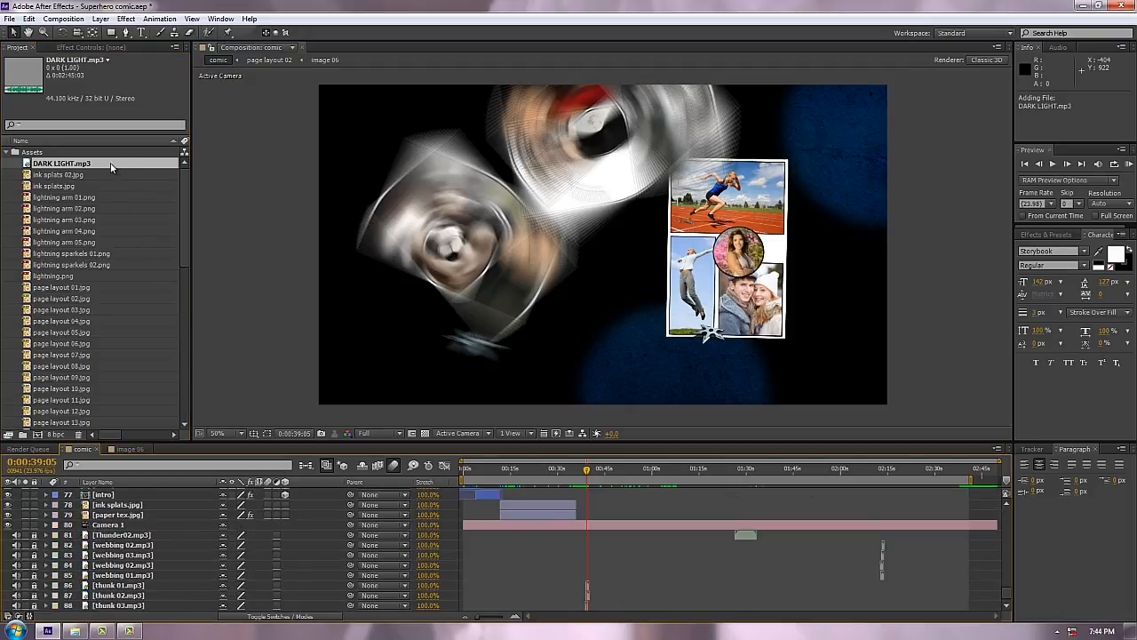
drag(110, 162, 98, 531)
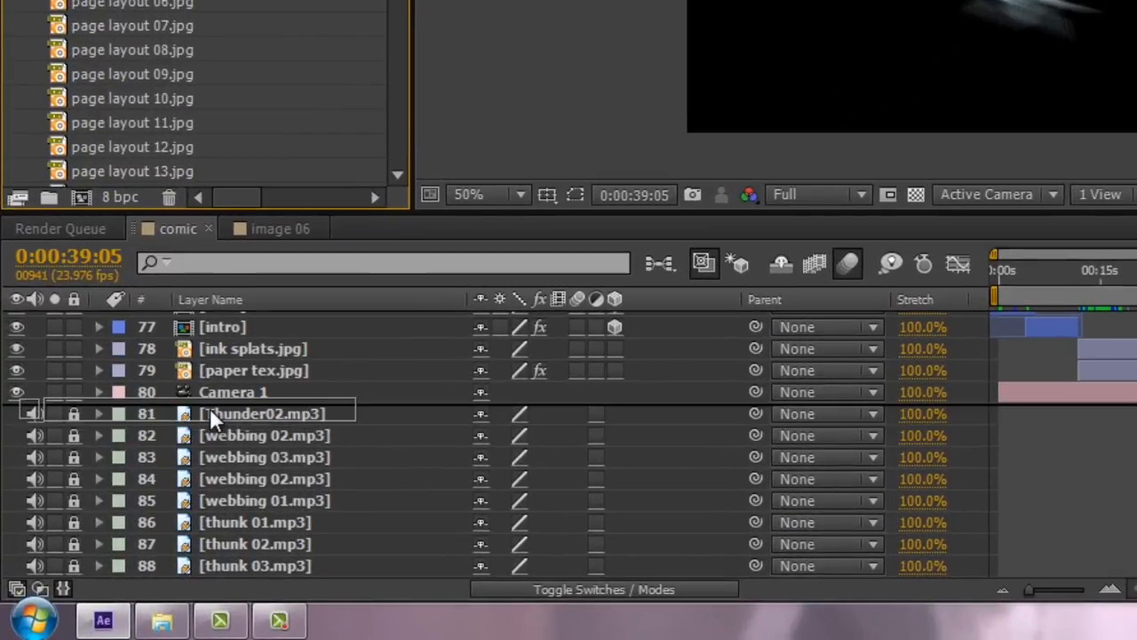
drag(210, 411, 211, 413)
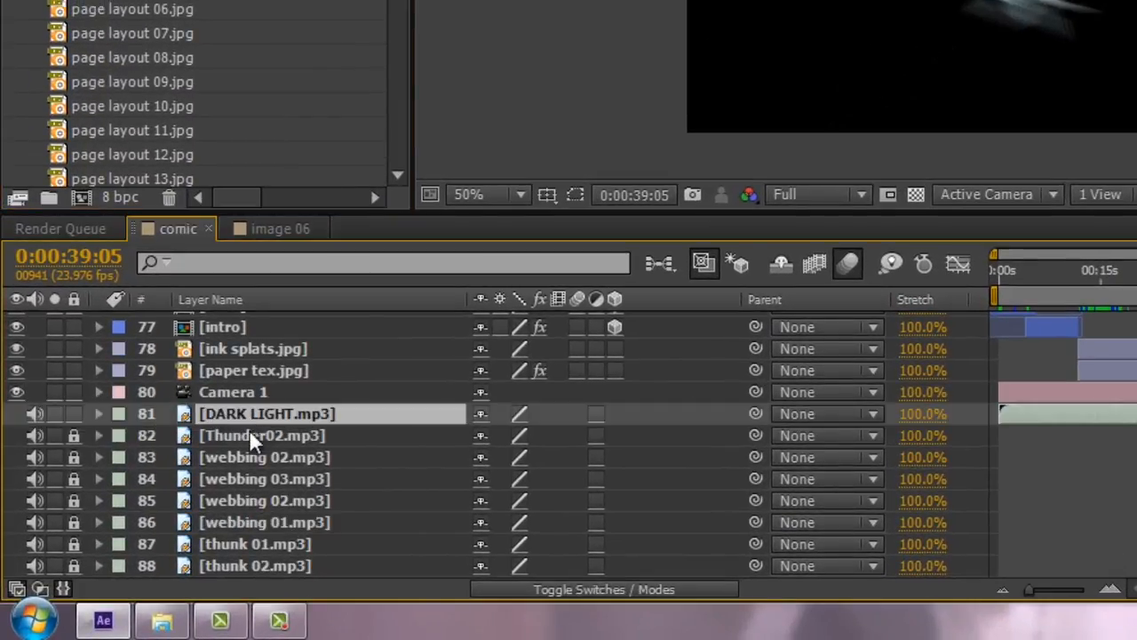